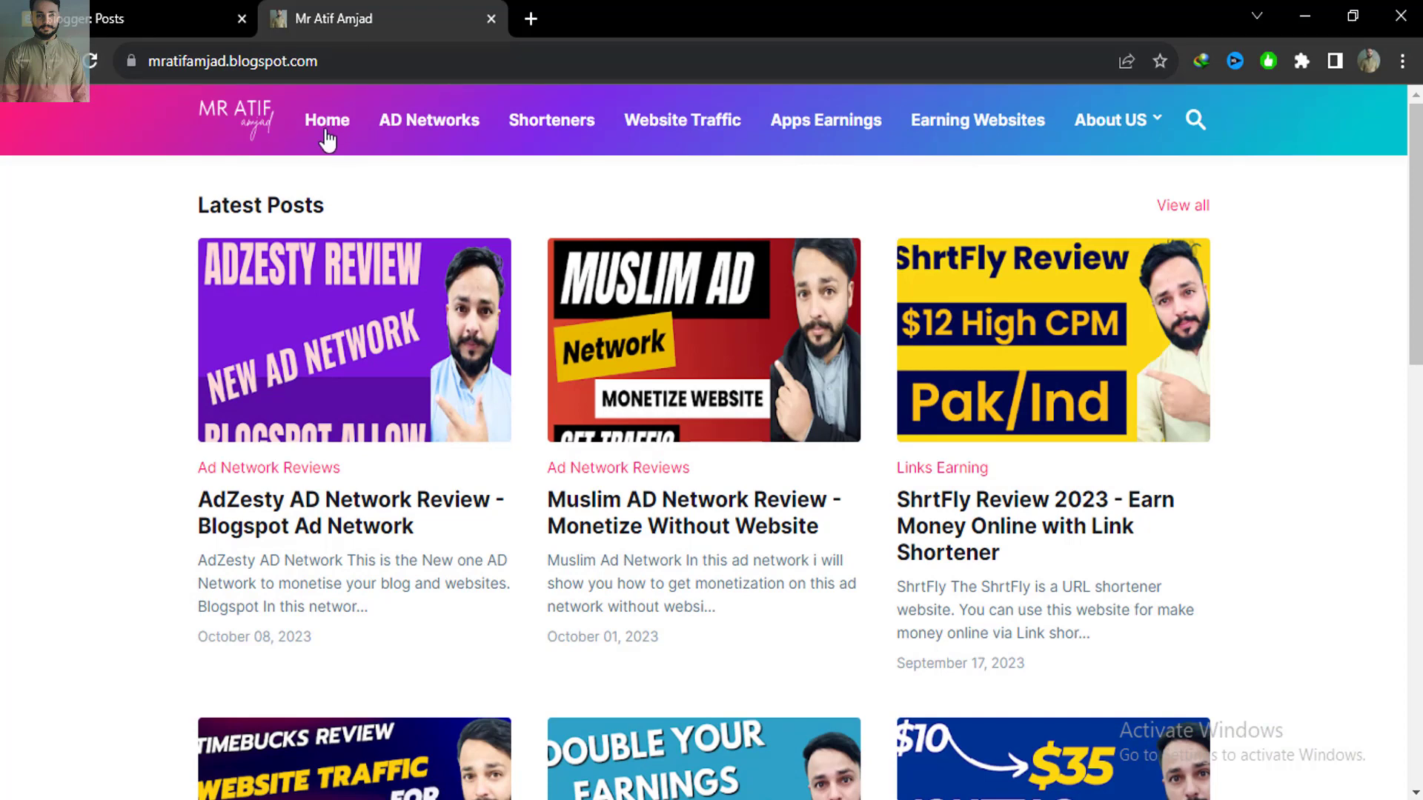
Step: Look over the blog's latest posts and the Muslim AD Network Review article from start to end
left_click(235, 122)
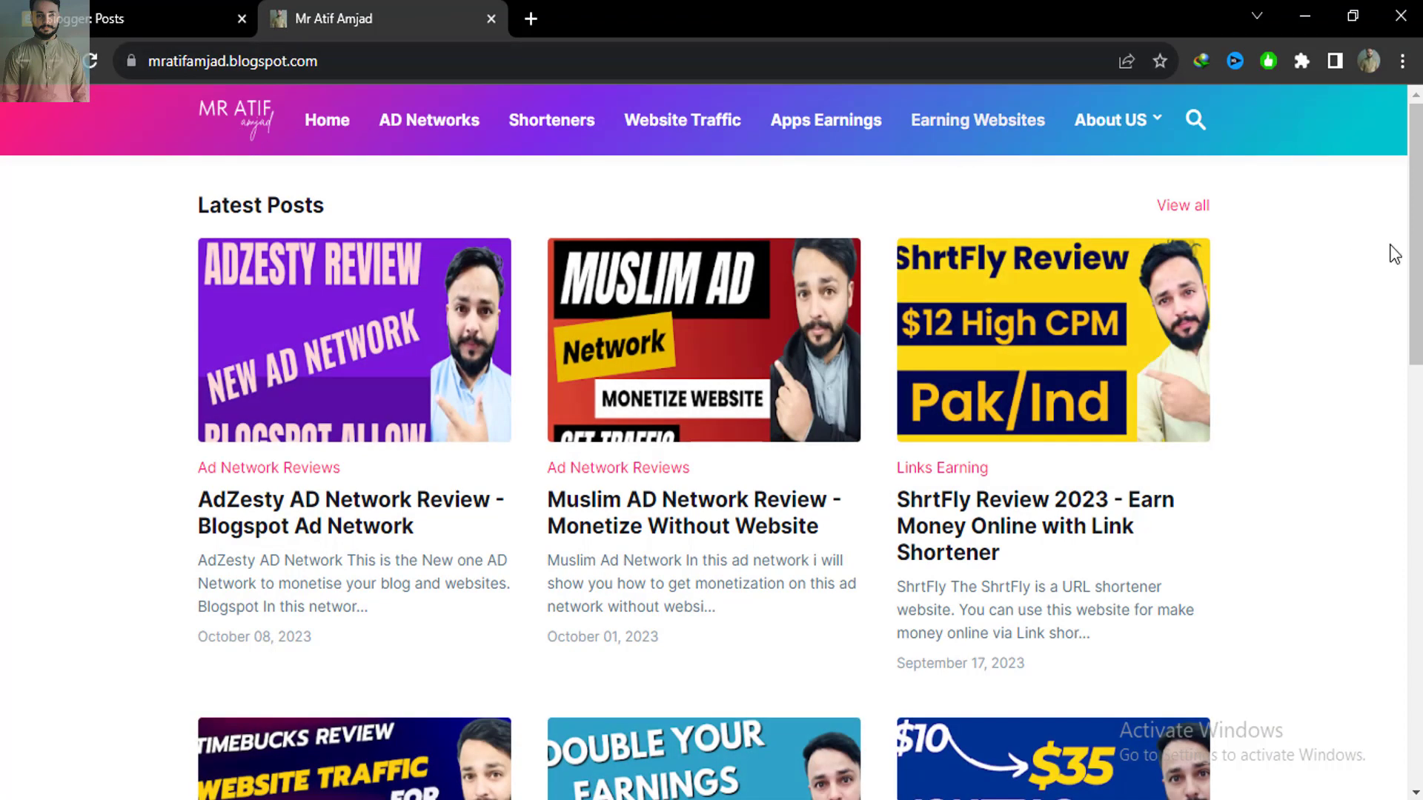
left_click_drag(1415, 309, 1416, 351)
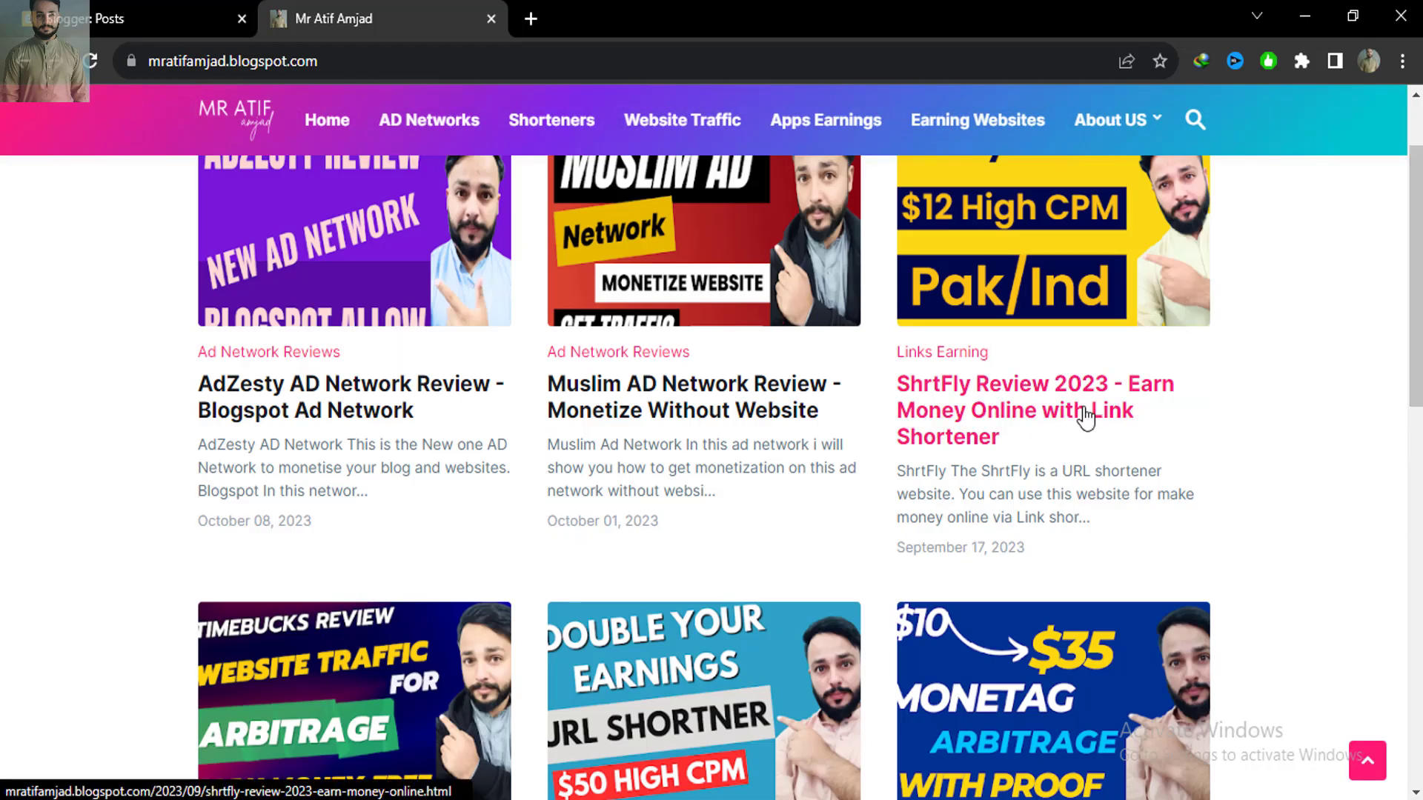
left_click(700, 178)
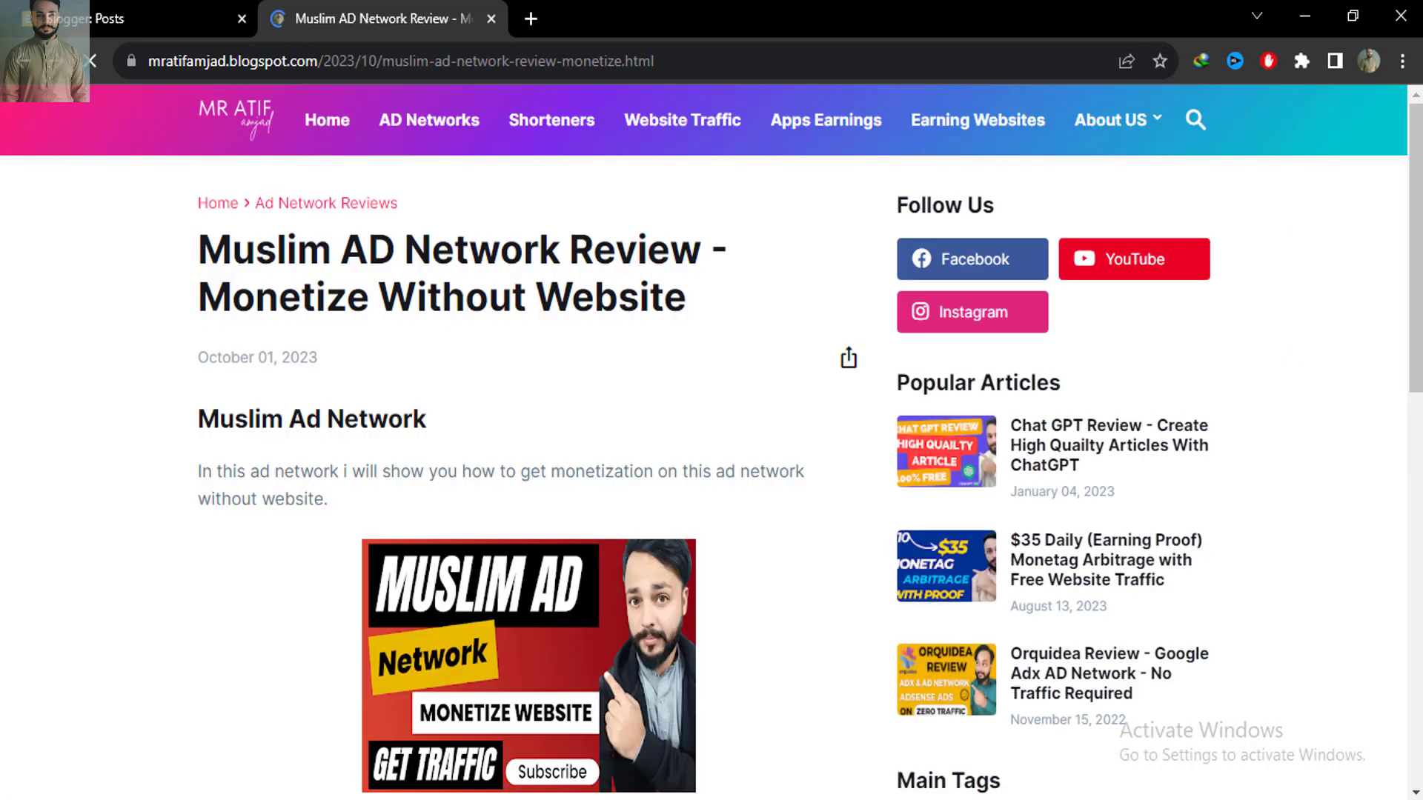
key("End")
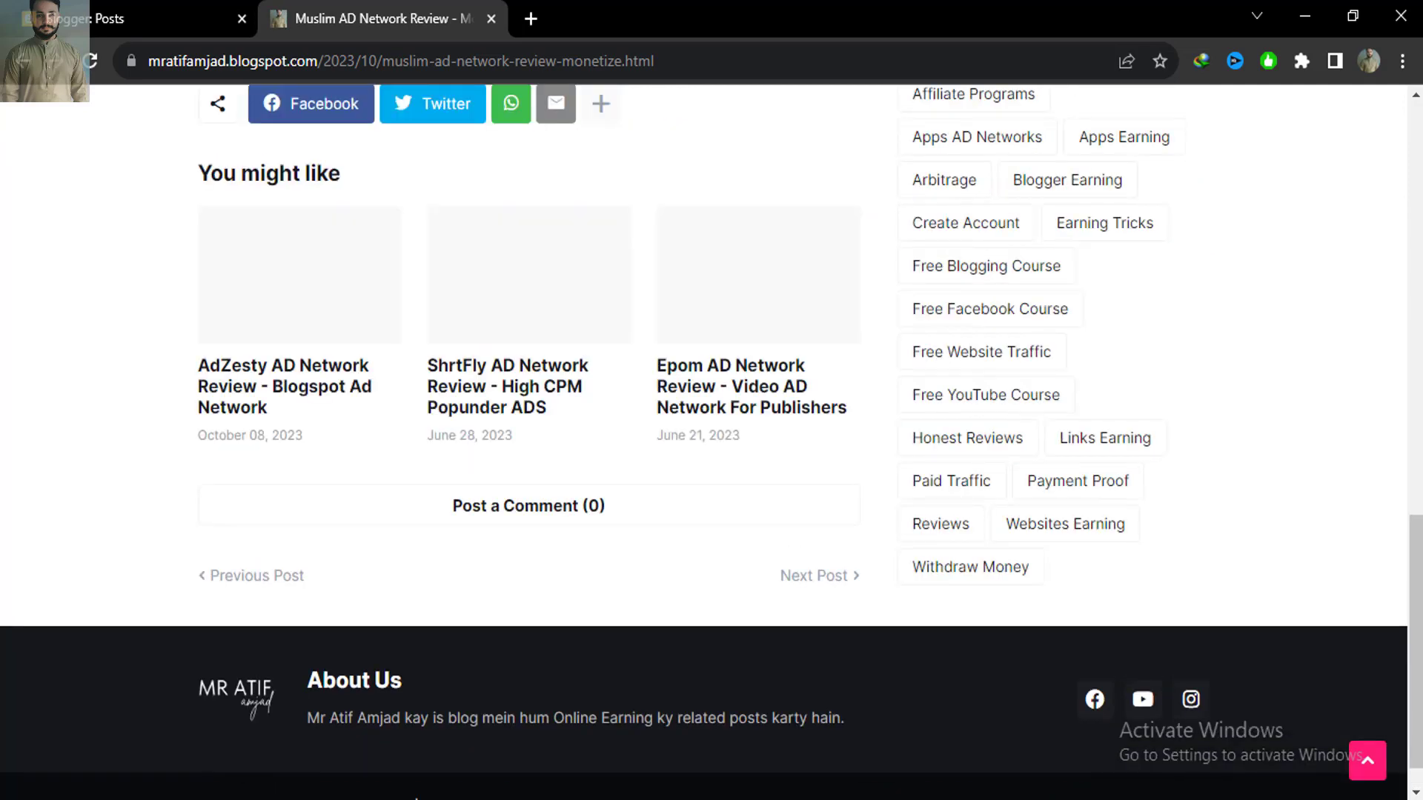
key("Home")
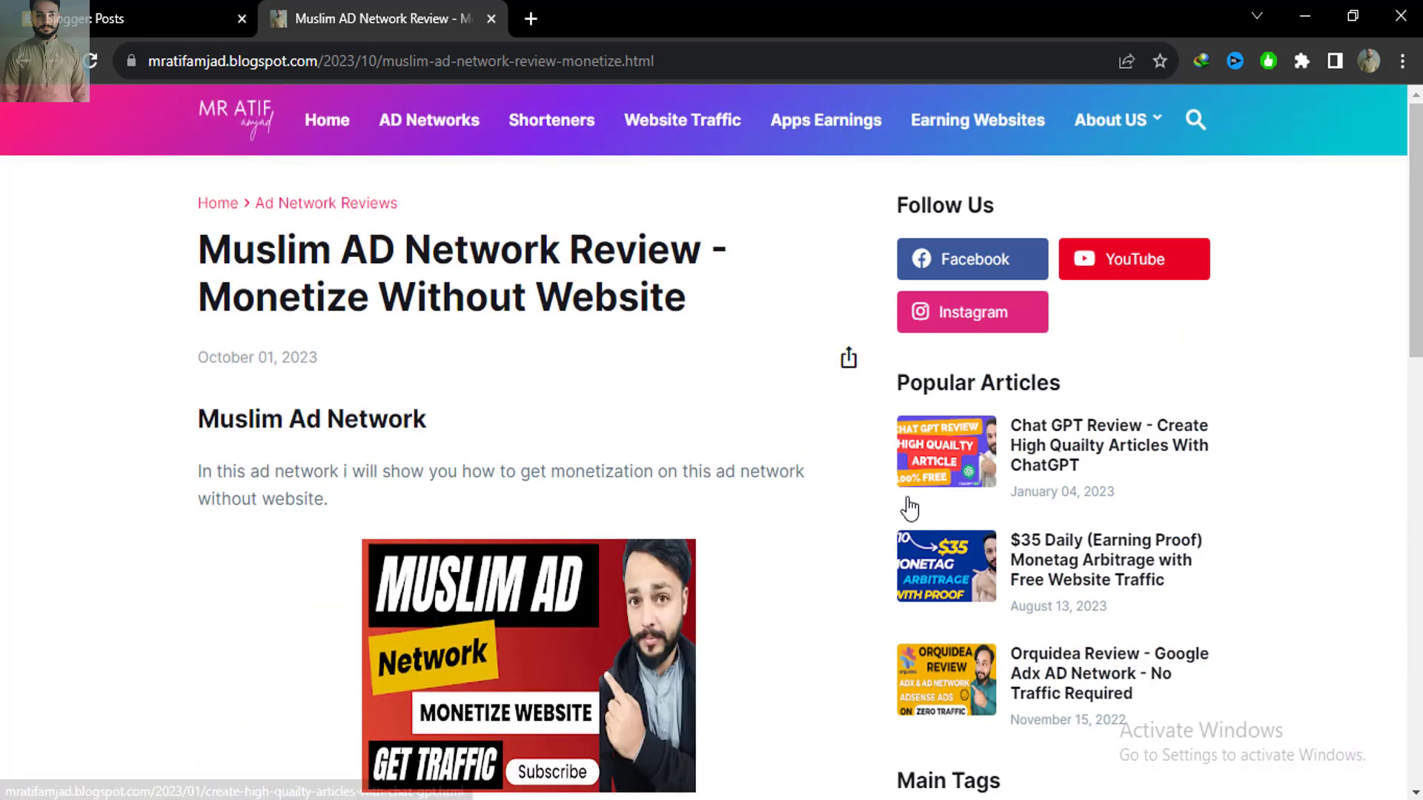
Step: View the popular Chat GPT Review article from start to end, then return to the blog's home page
left_click(1195, 444)
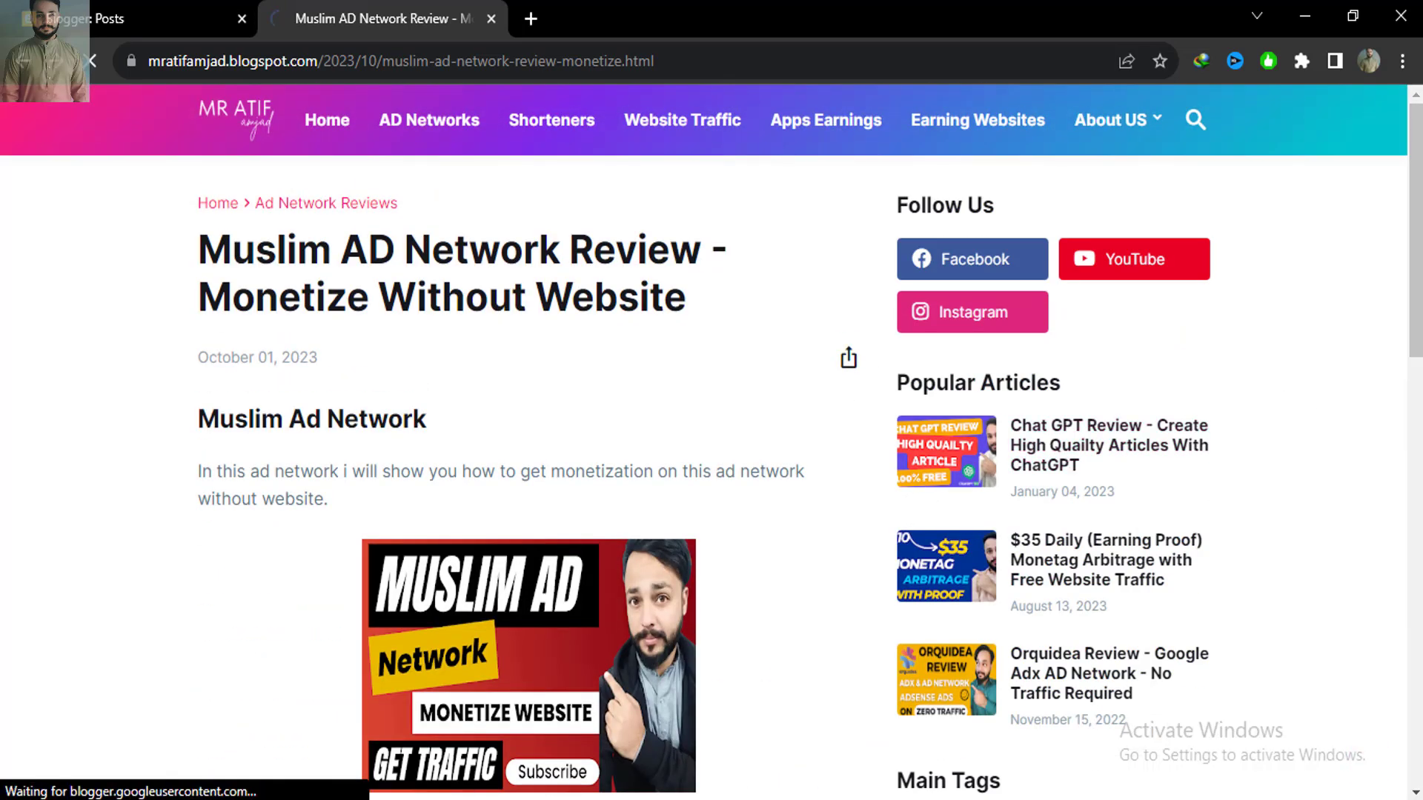
scroll(530, 444, "down", 1)
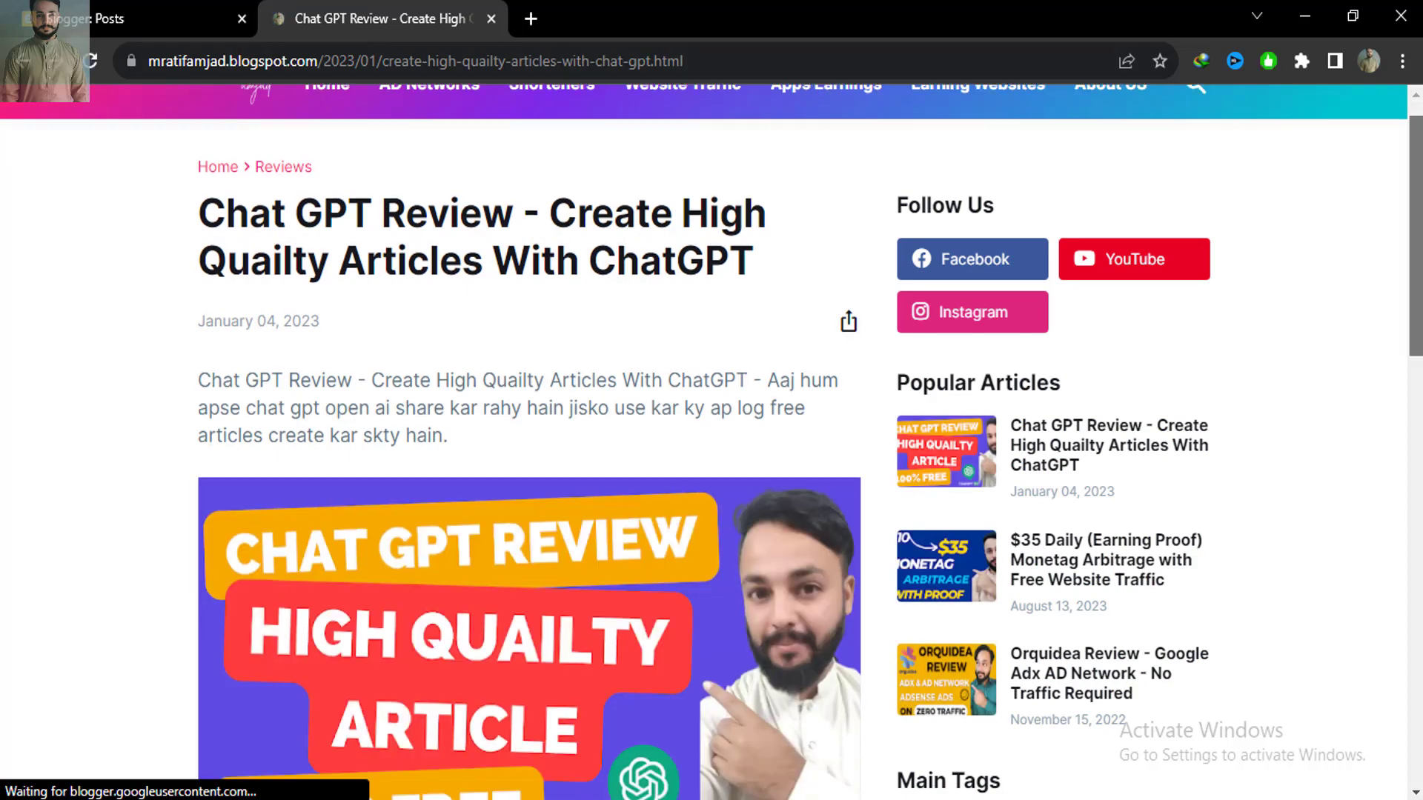
scroll(530, 444, "down", 20)
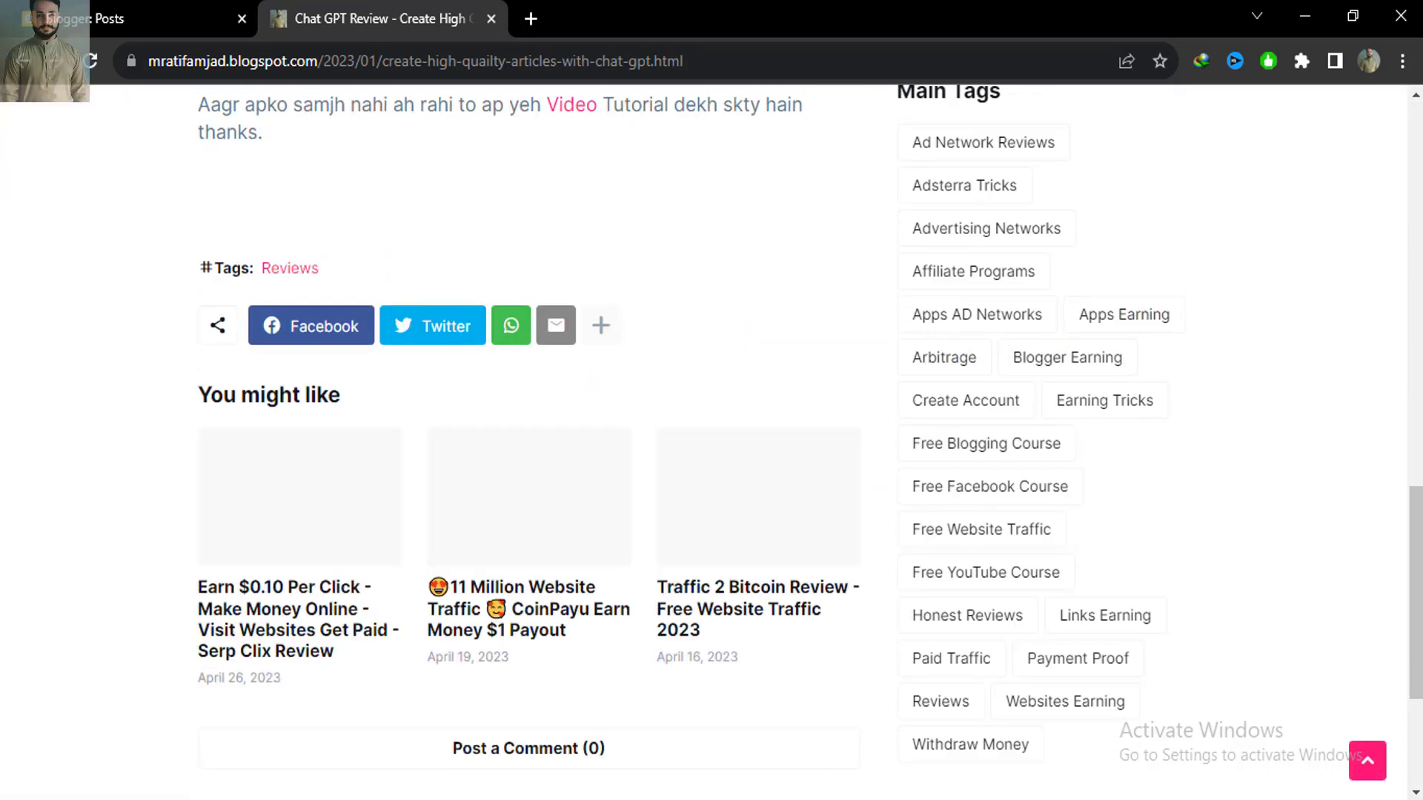
scroll(530, 444, "up", 20)
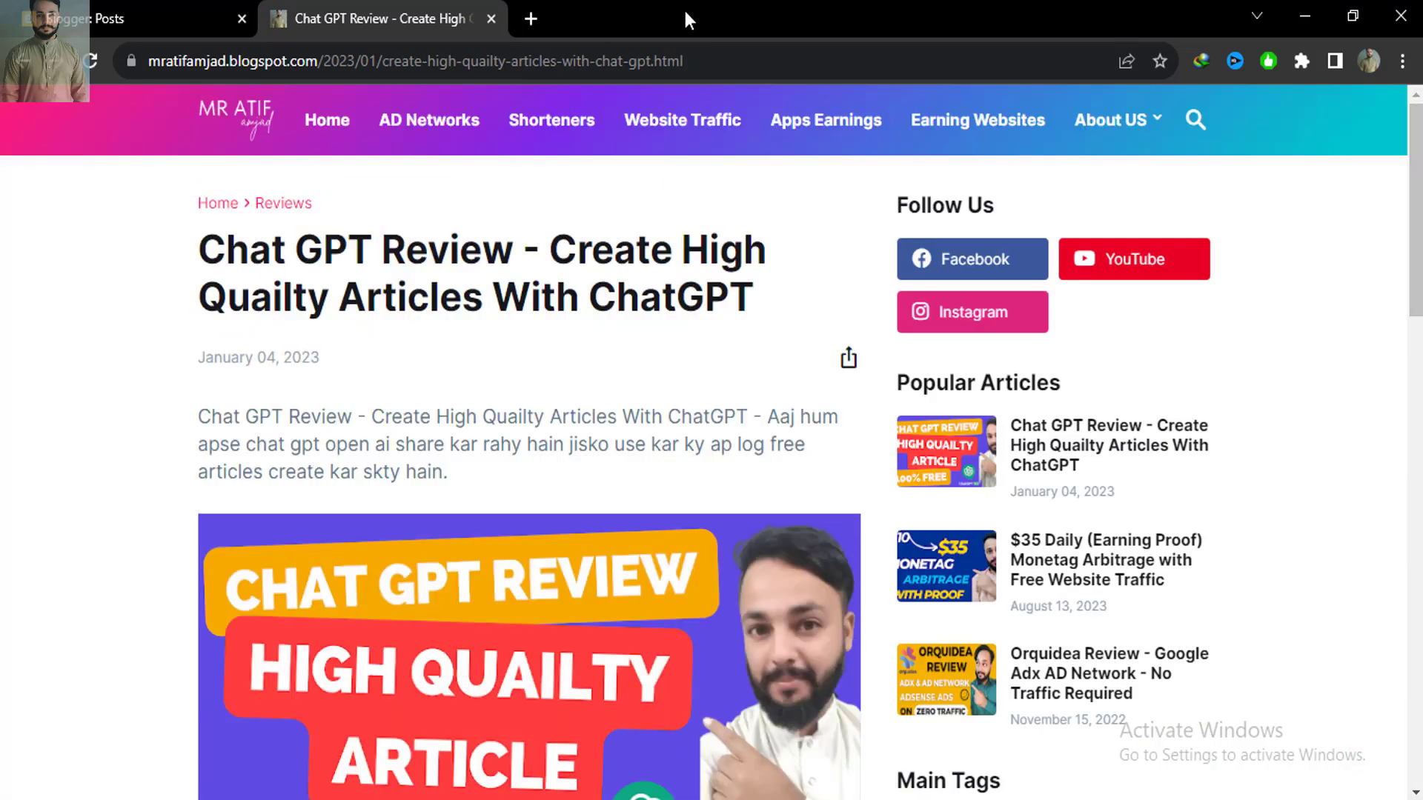
left_click(215, 119)
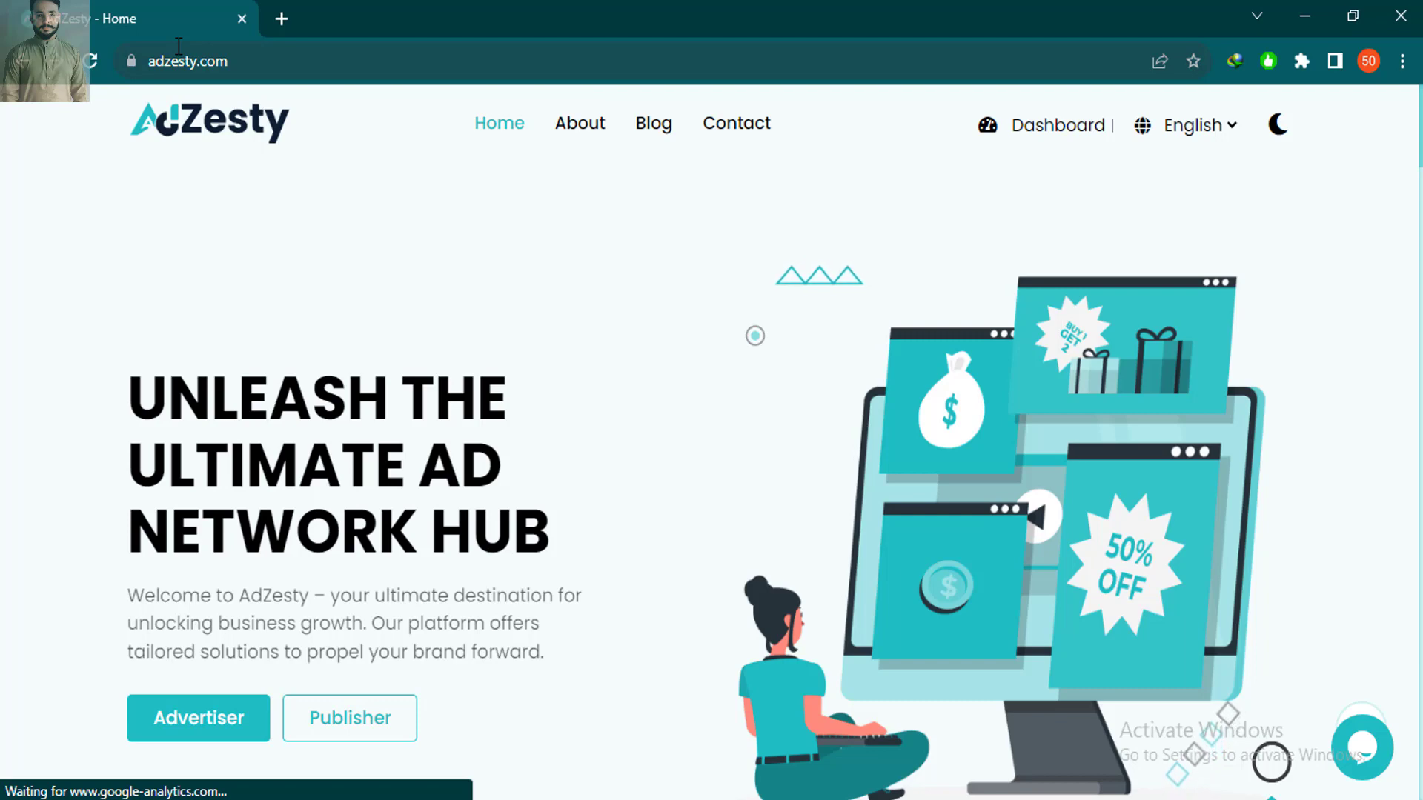
Step: Look through the AdZesty home page, including its core features section
scroll(1248, 219, "down", 2)
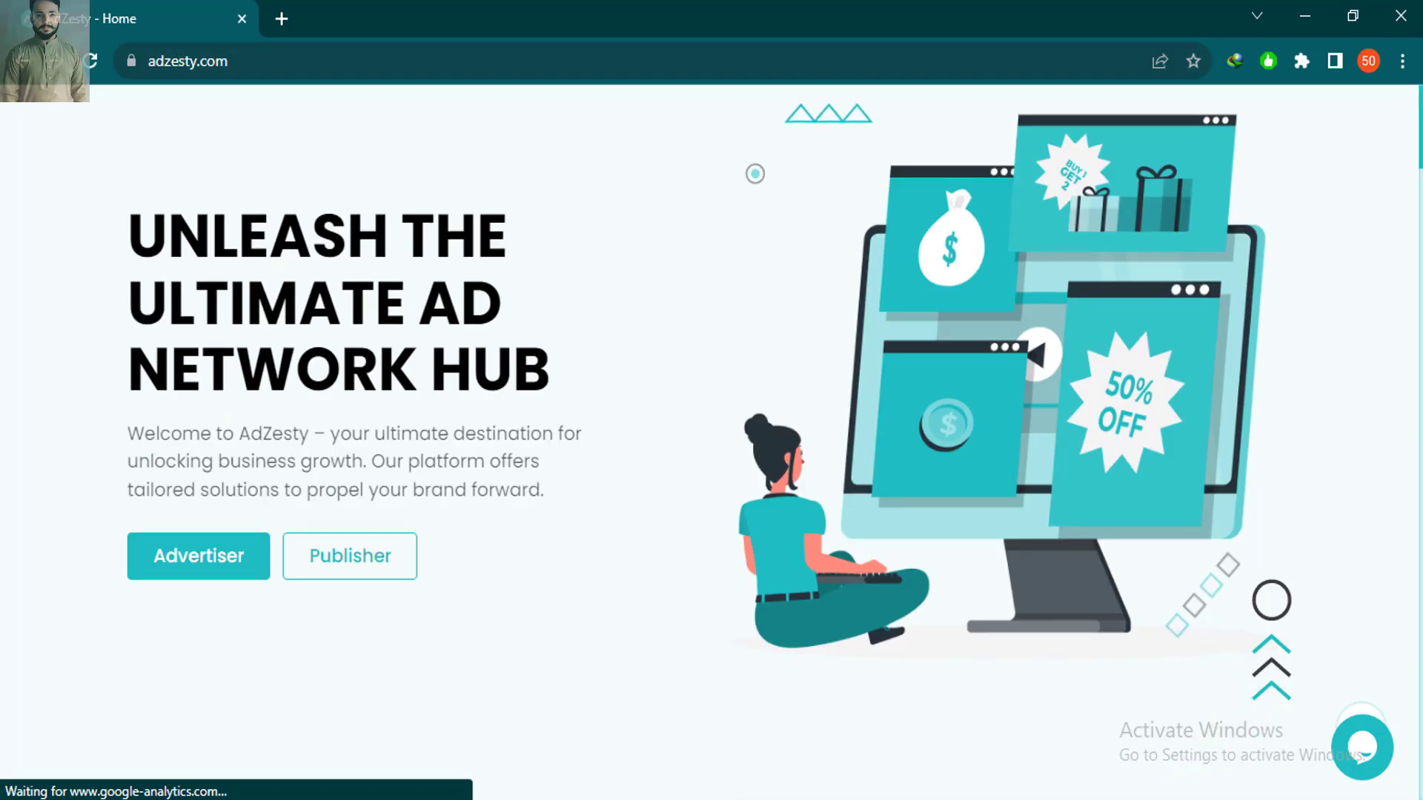
scroll(1418, 237, "down", 10)
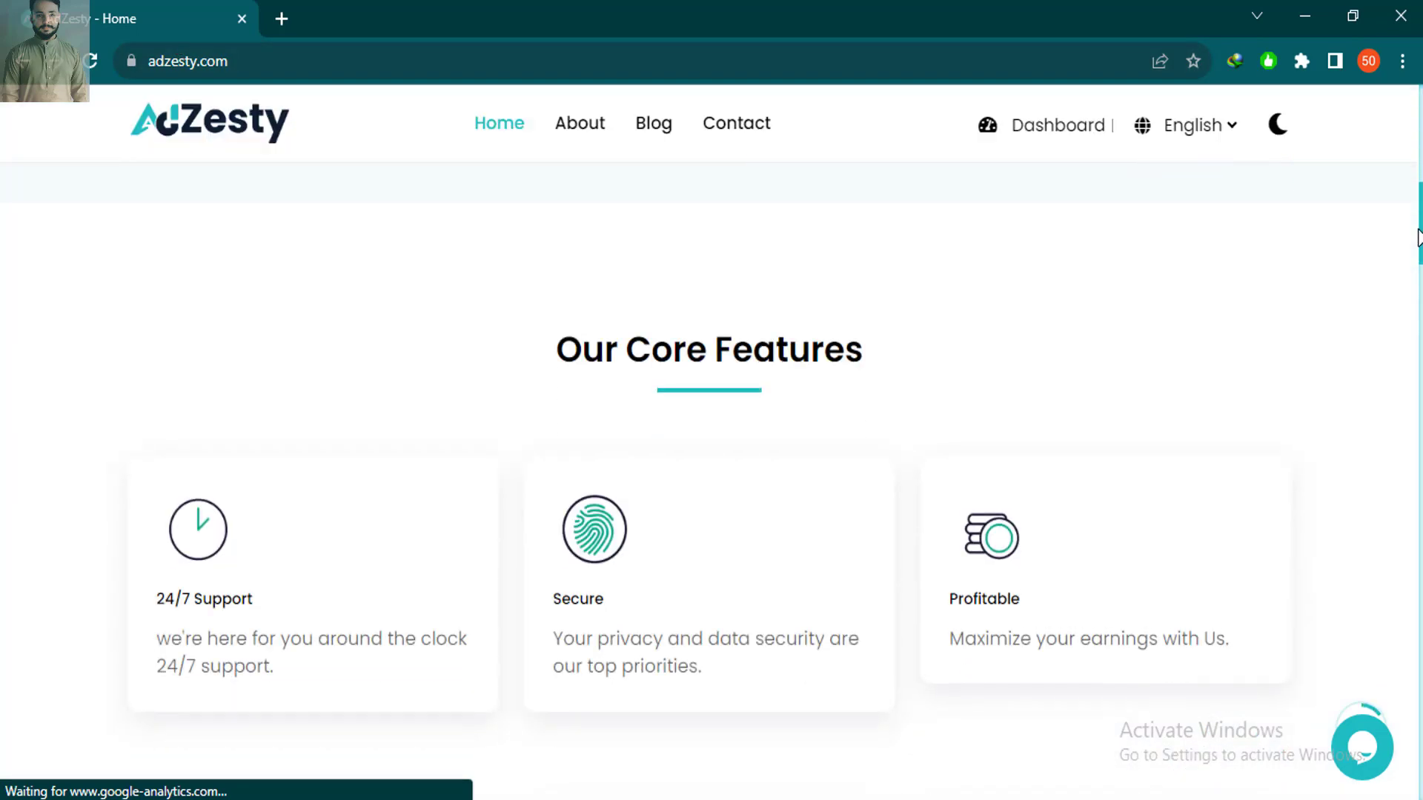
left_click_drag(1419, 237, 1334, 44)
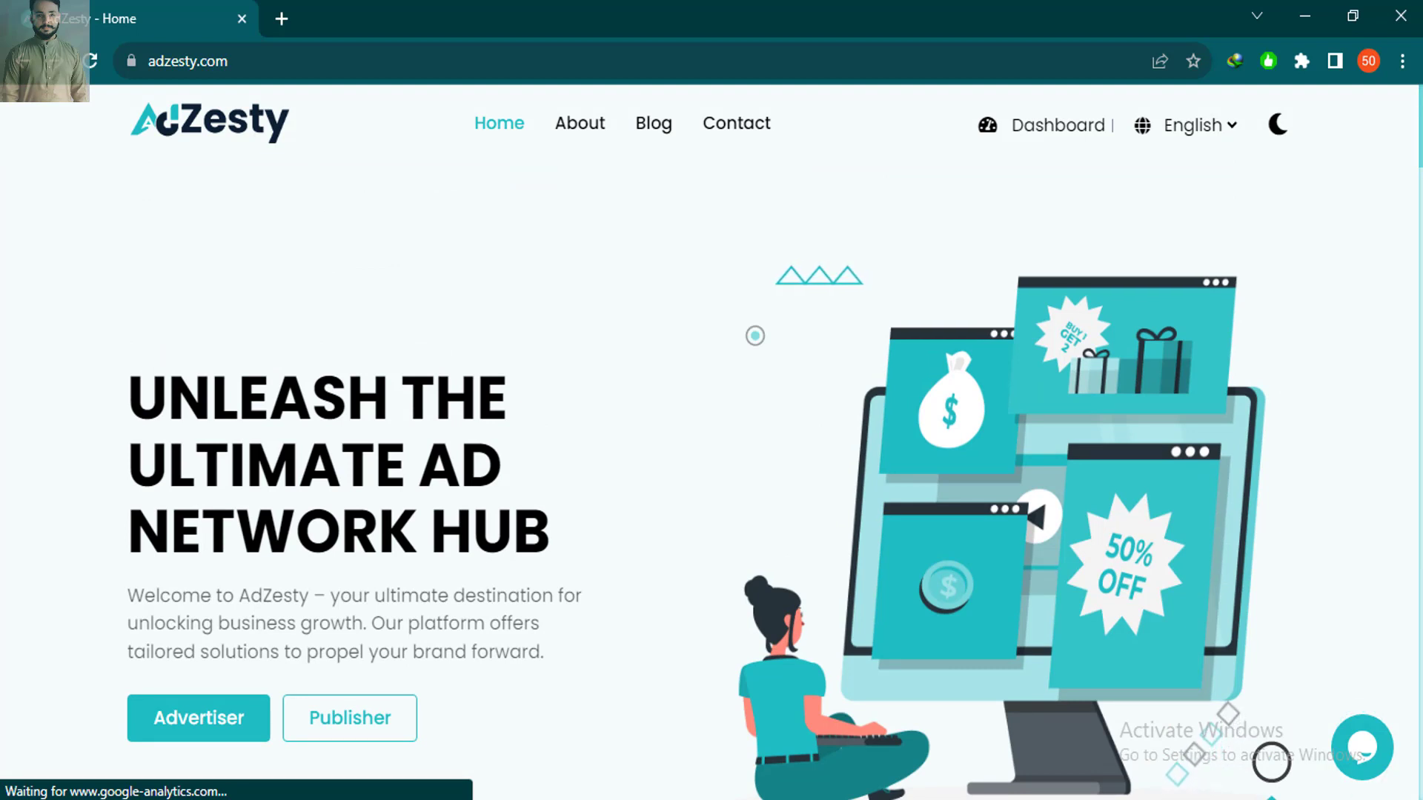
Step: Open the AdZesty publisher dashboard and review the minimum withdrawal amount notice
left_click(1039, 139)
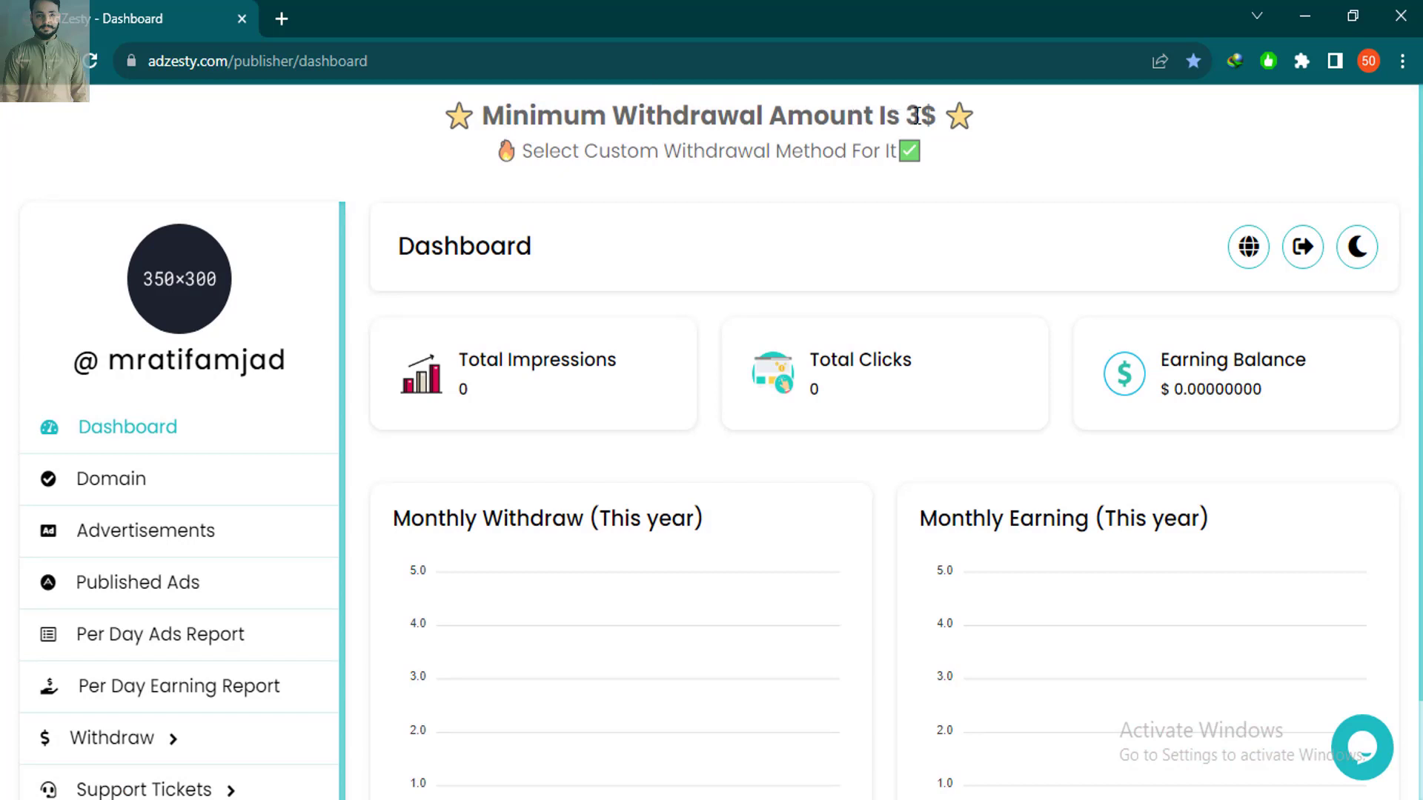
left_click_drag(936, 113, 949, 157)
left_click(948, 157)
left_click_drag(940, 118, 905, 119)
left_click(970, 176)
Step: Open the publisher's domain list and bring up the verification page for the listed Blogspot domain
scroll(341, 356, "down", 1)
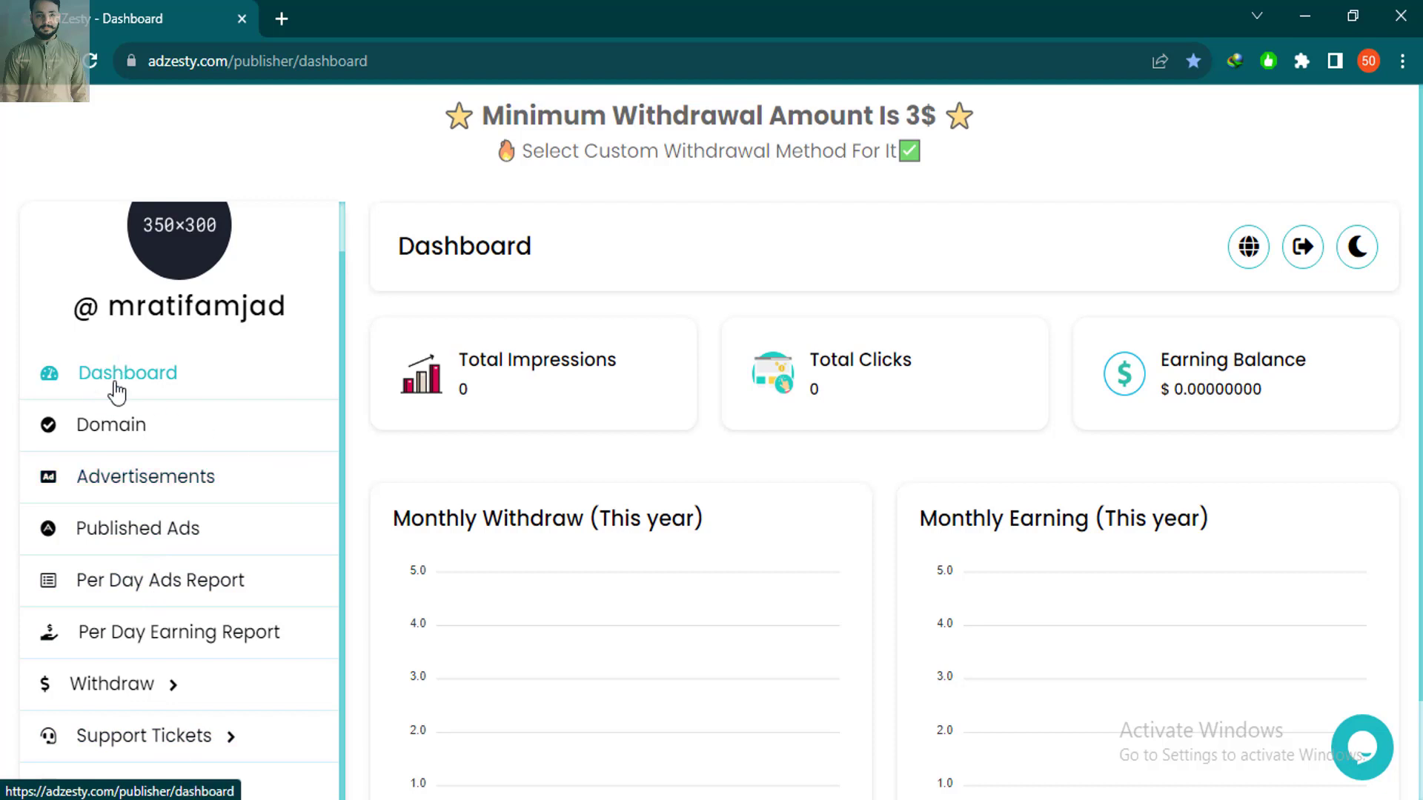
left_click(116, 448)
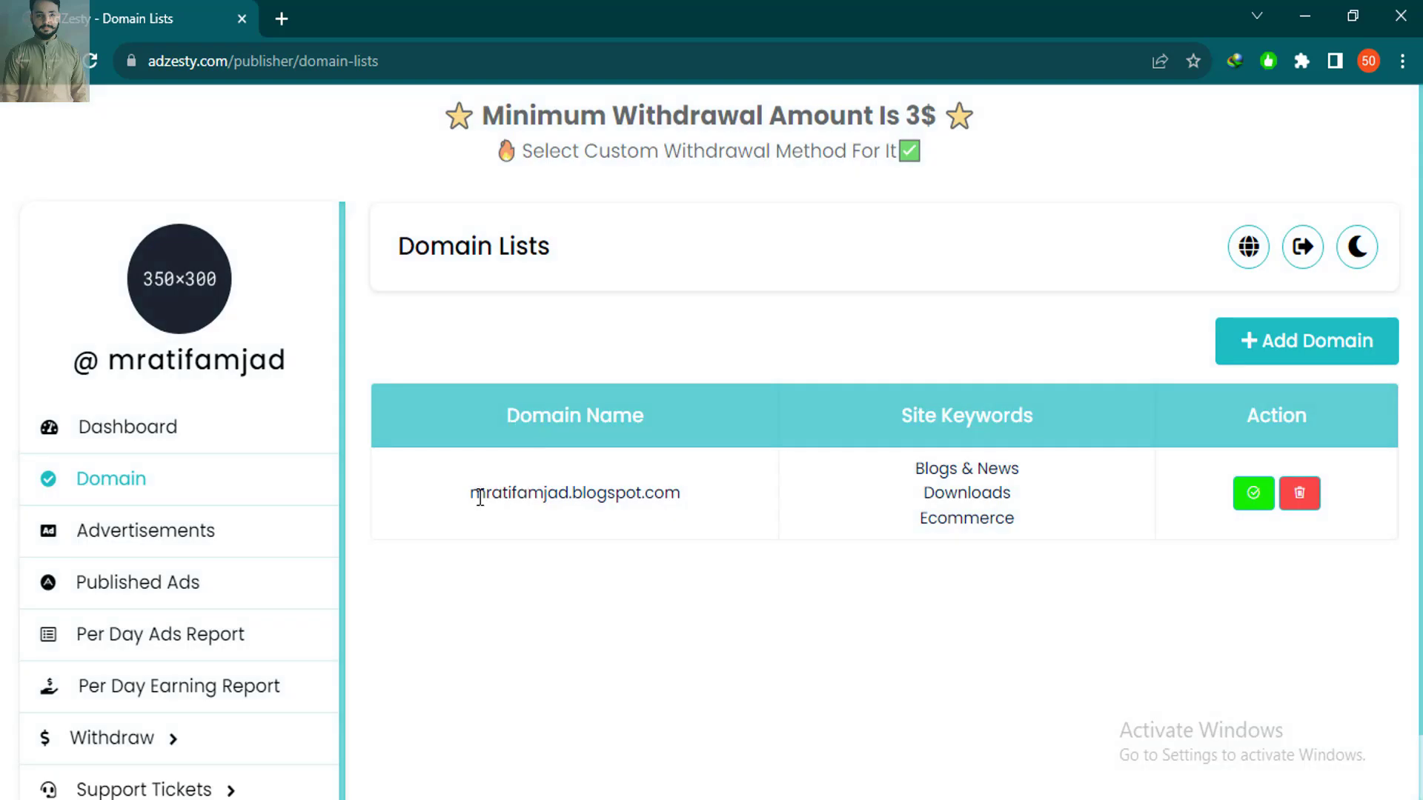
left_click_drag(470, 494, 689, 483)
left_click(629, 664)
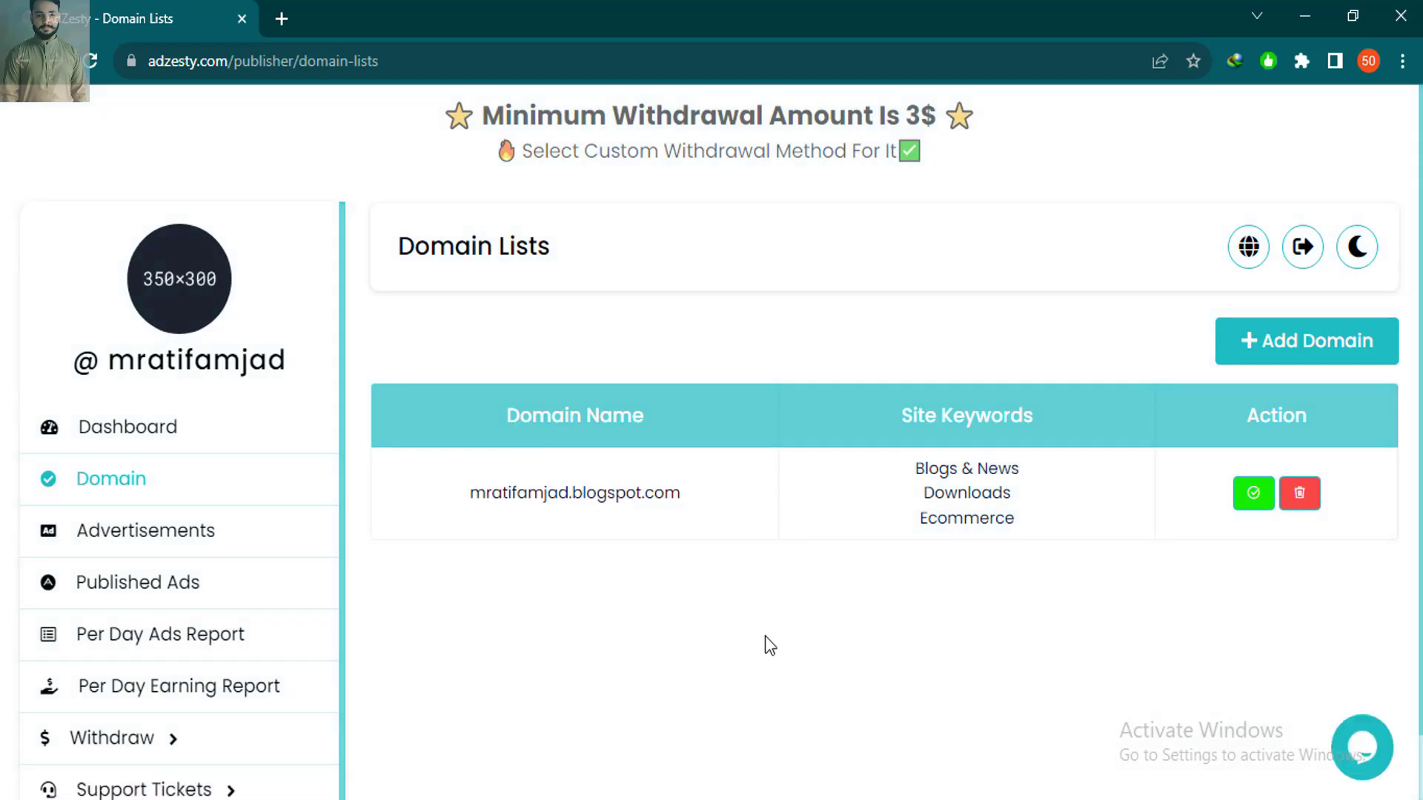
left_click(1249, 508)
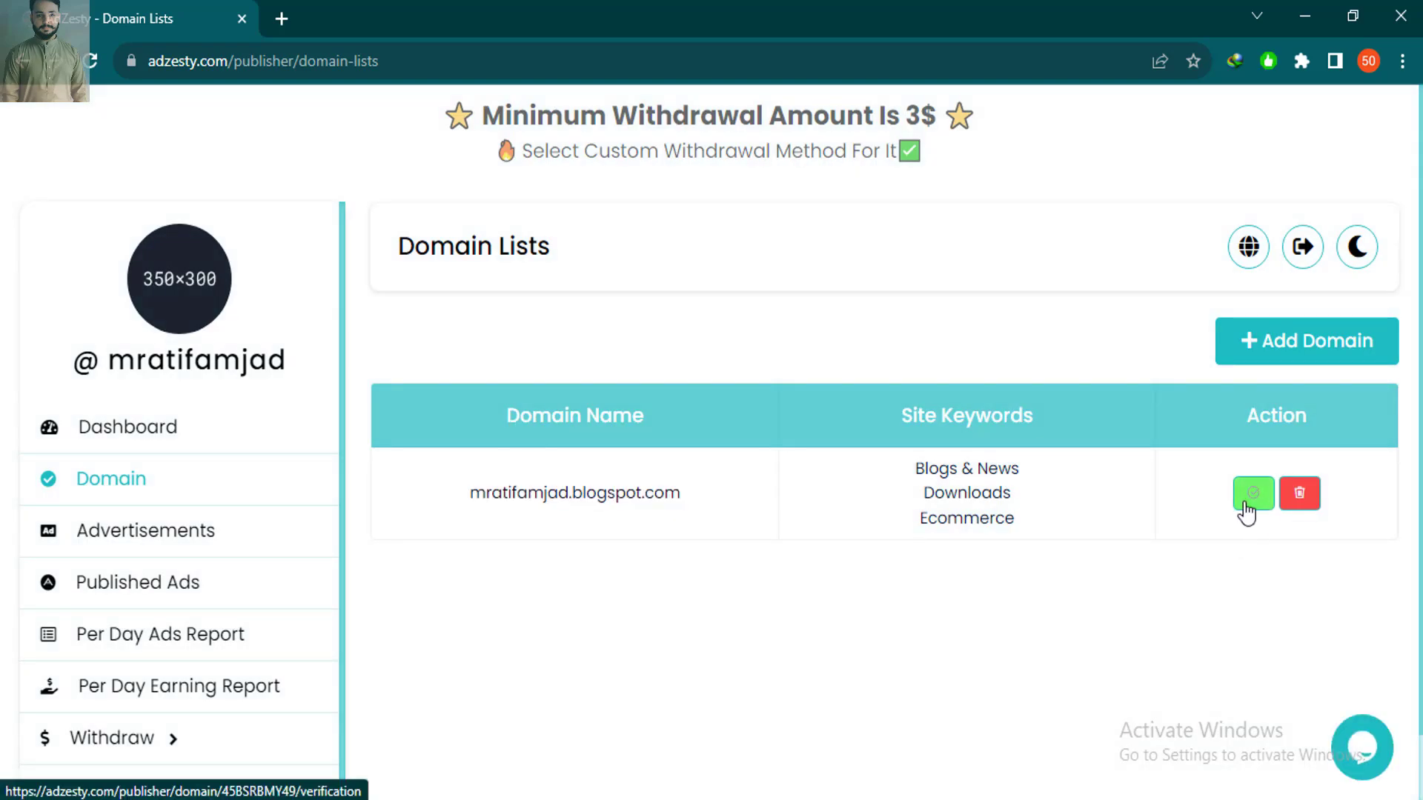
left_click(1251, 495)
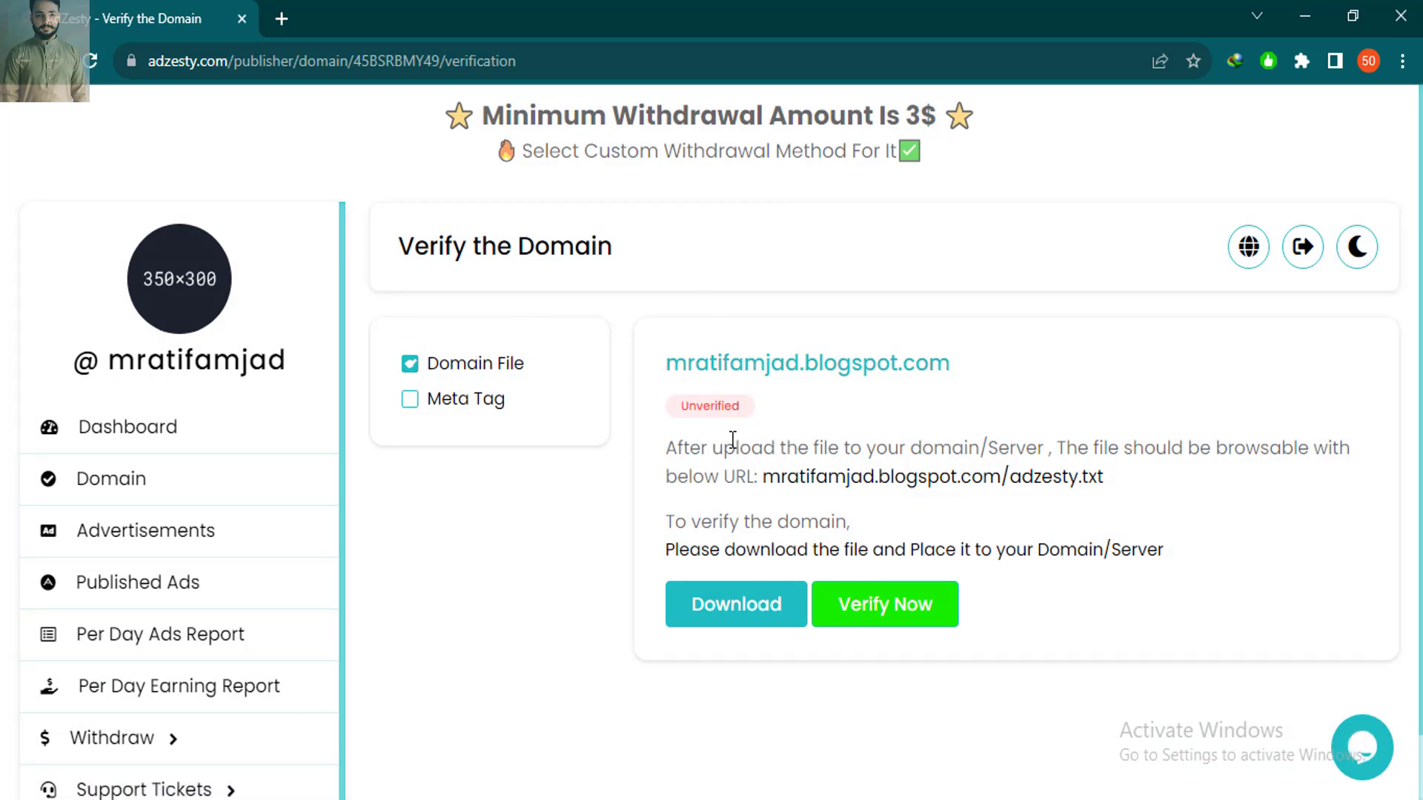
Step: Choose Meta Tag as the domain verification method and check the domain's verification status
left_click(410, 399)
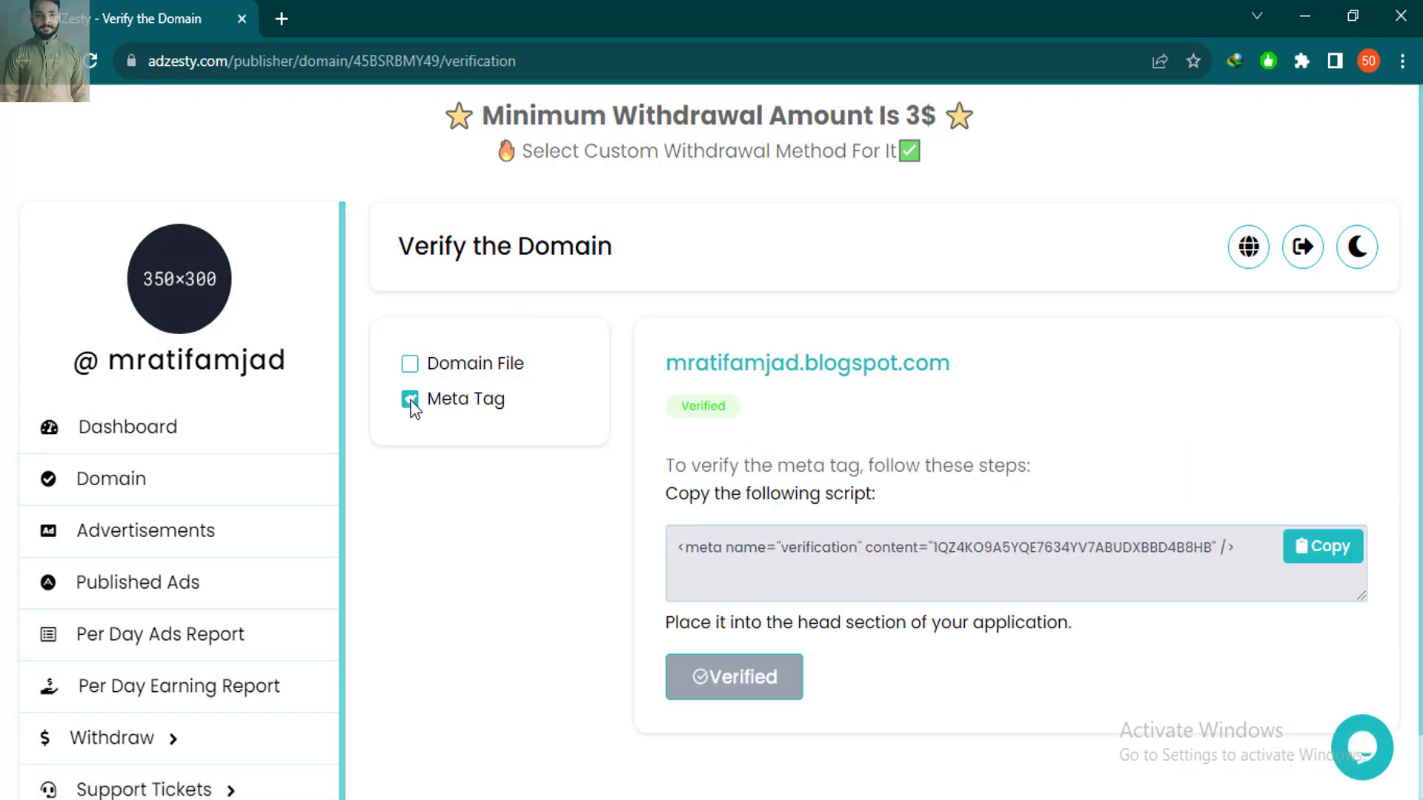
double_click(730, 410)
left_click(650, 496)
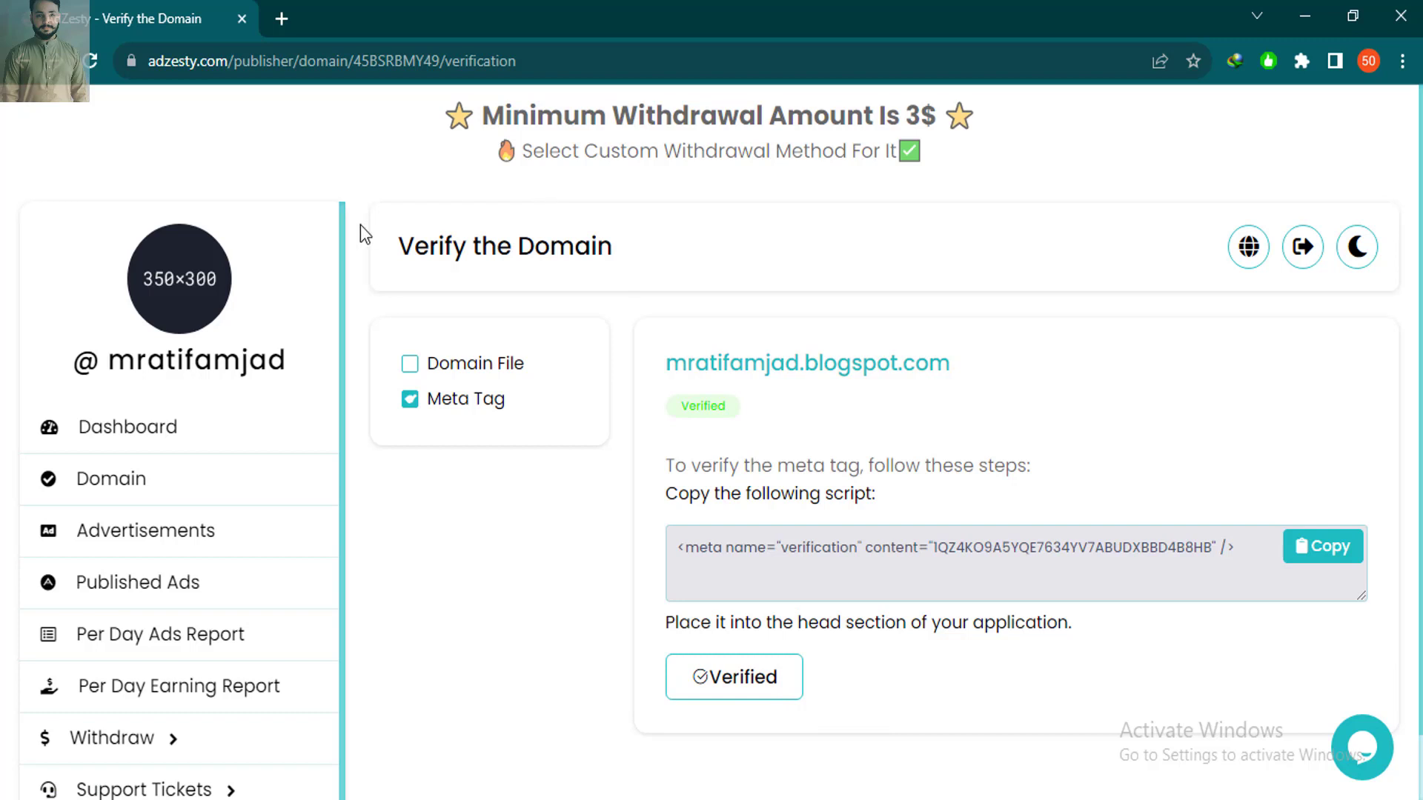
Step: Open the AdZesty advertisement types and copy the script of the 1024x768 PopUp Ads unit
left_click_drag(342, 234, 345, 300)
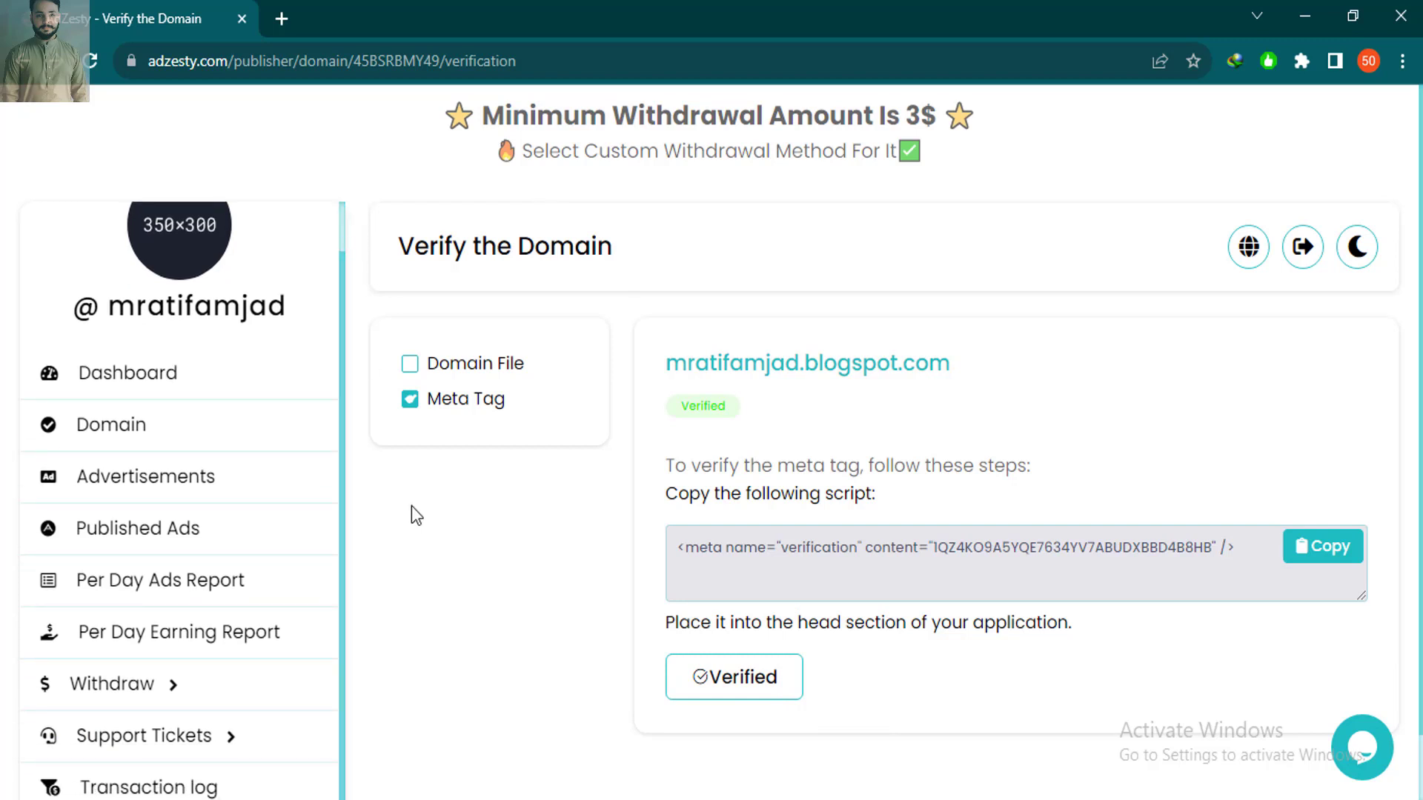
left_click(137, 478)
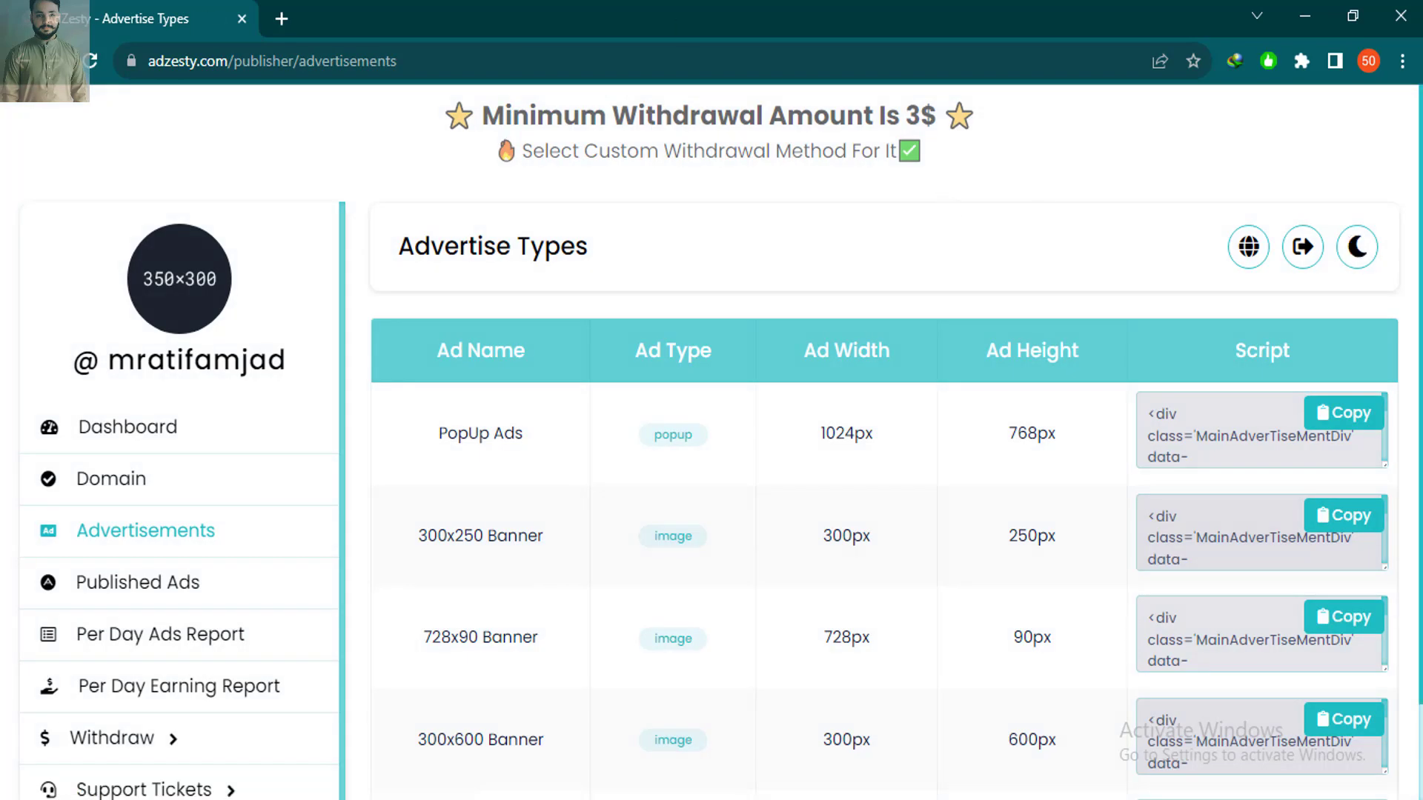
scroll(1419, 371, "down", 1)
scroll(1419, 326, "down", 1)
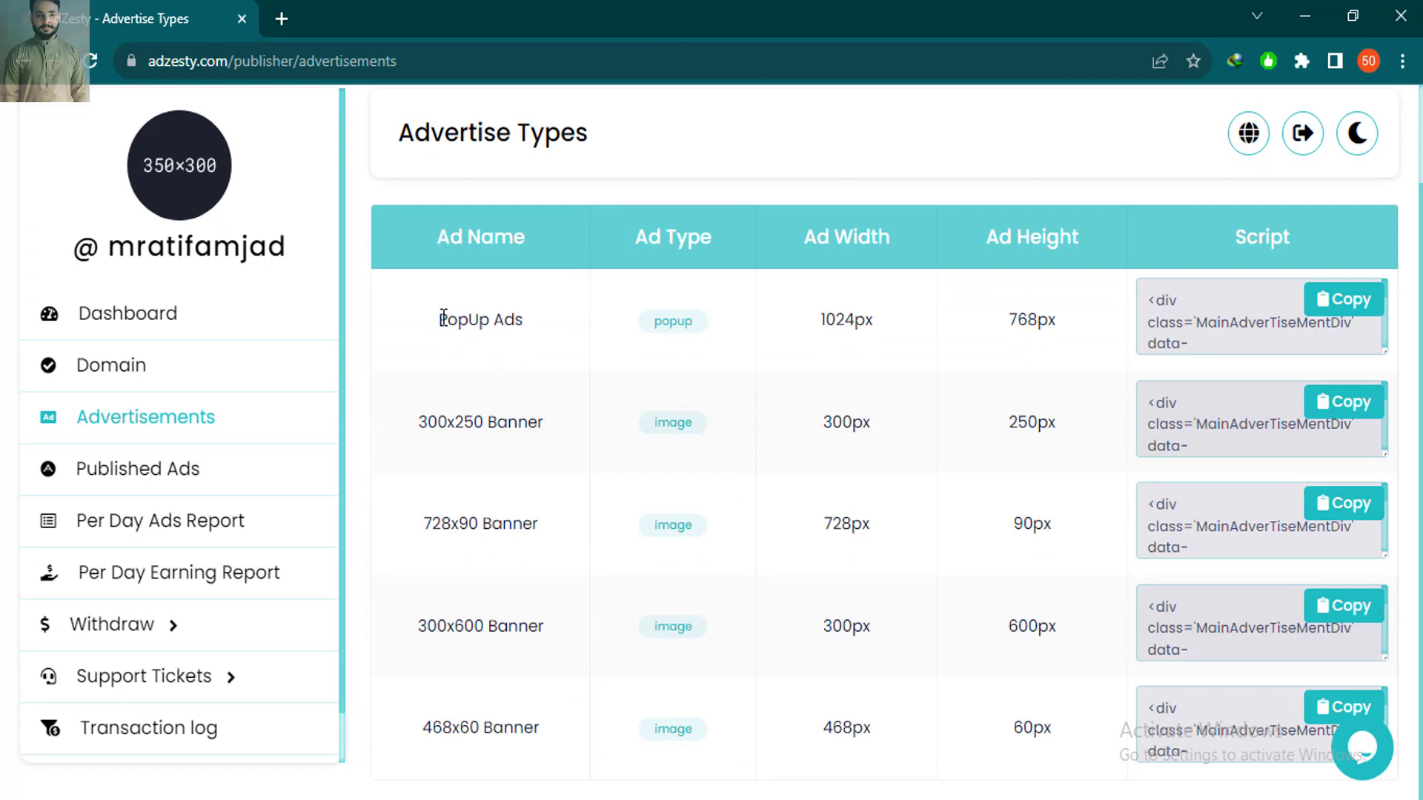
left_click_drag(442, 321, 525, 320)
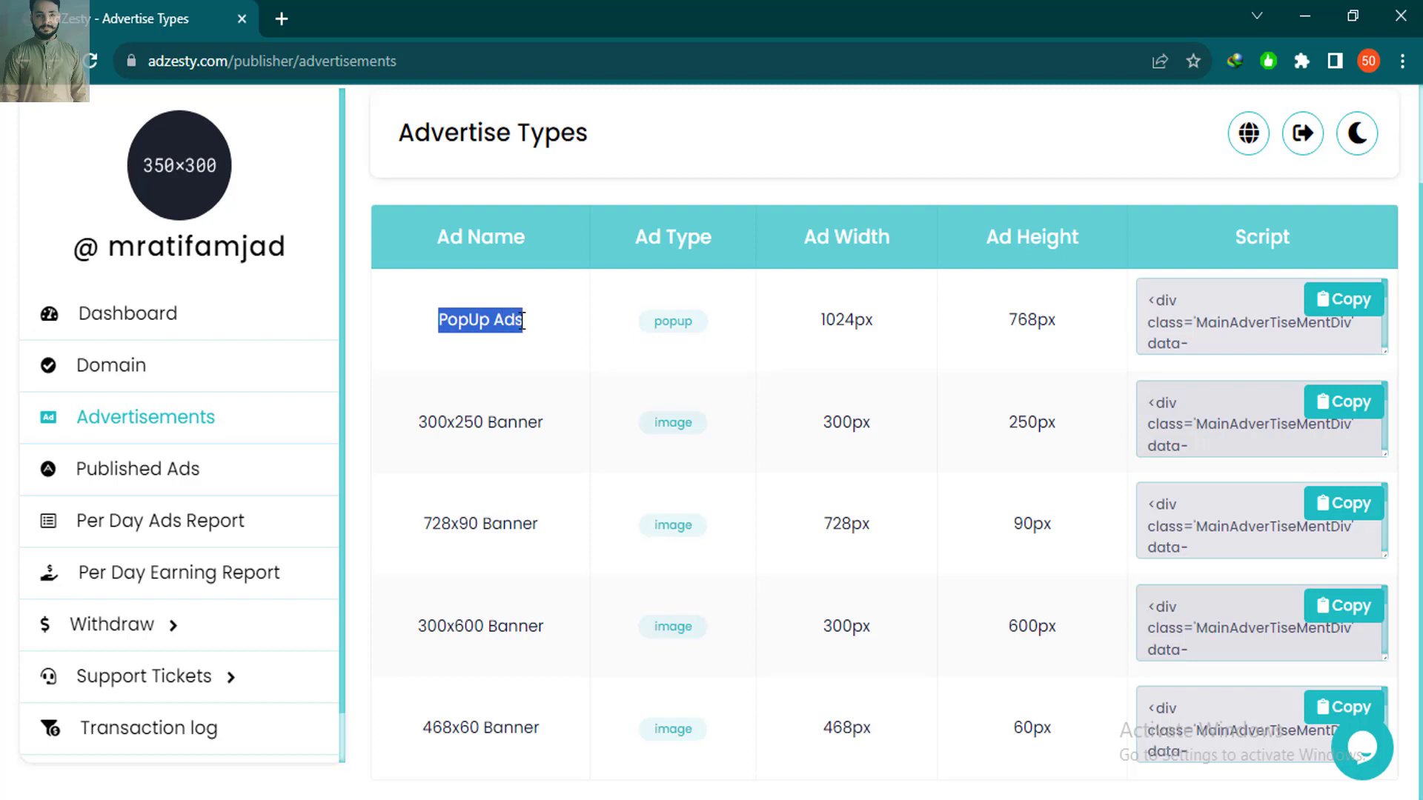
left_click(523, 320)
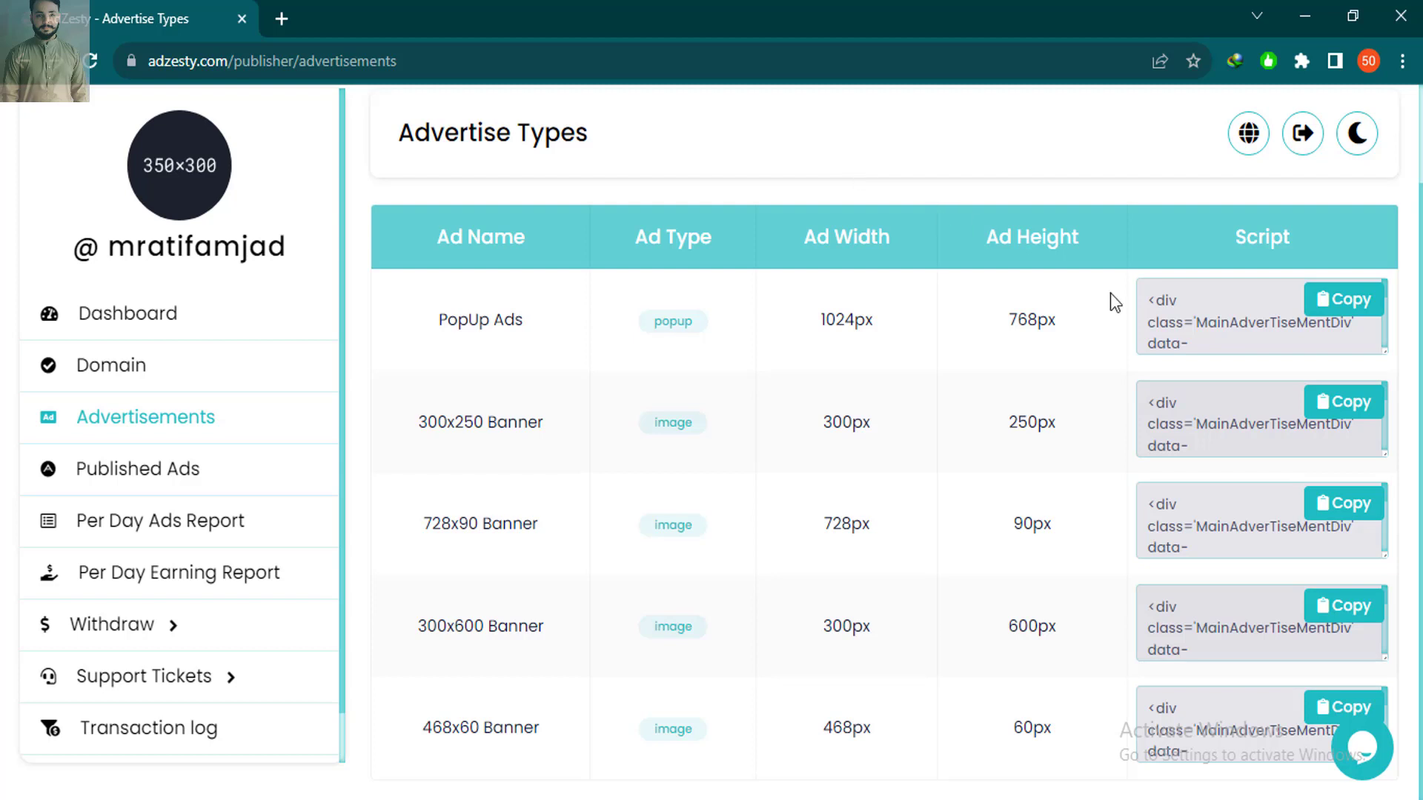
left_click(1360, 312)
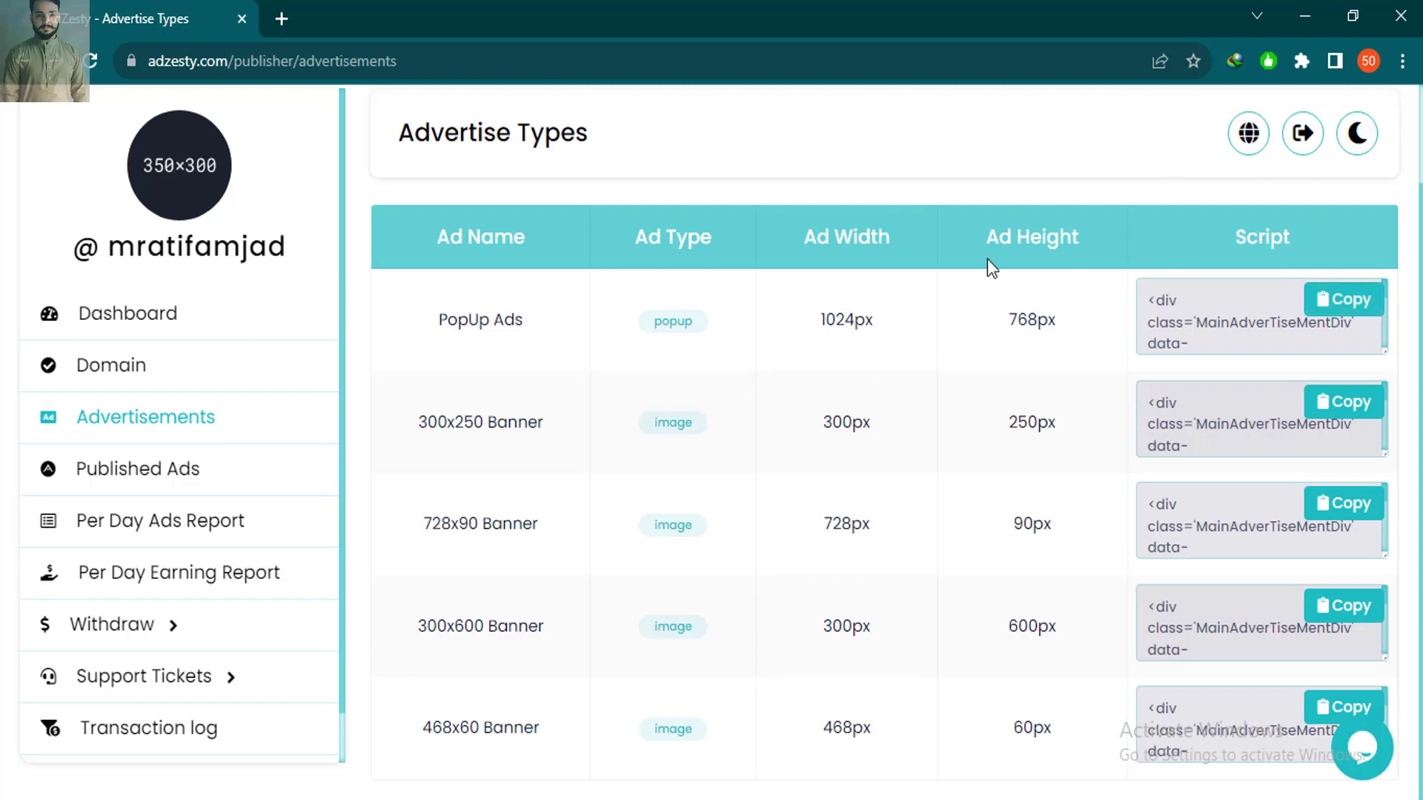
Step: Switch to Blogger, open the blog's layout and locate the sidebar gadget section
left_click(610, 791)
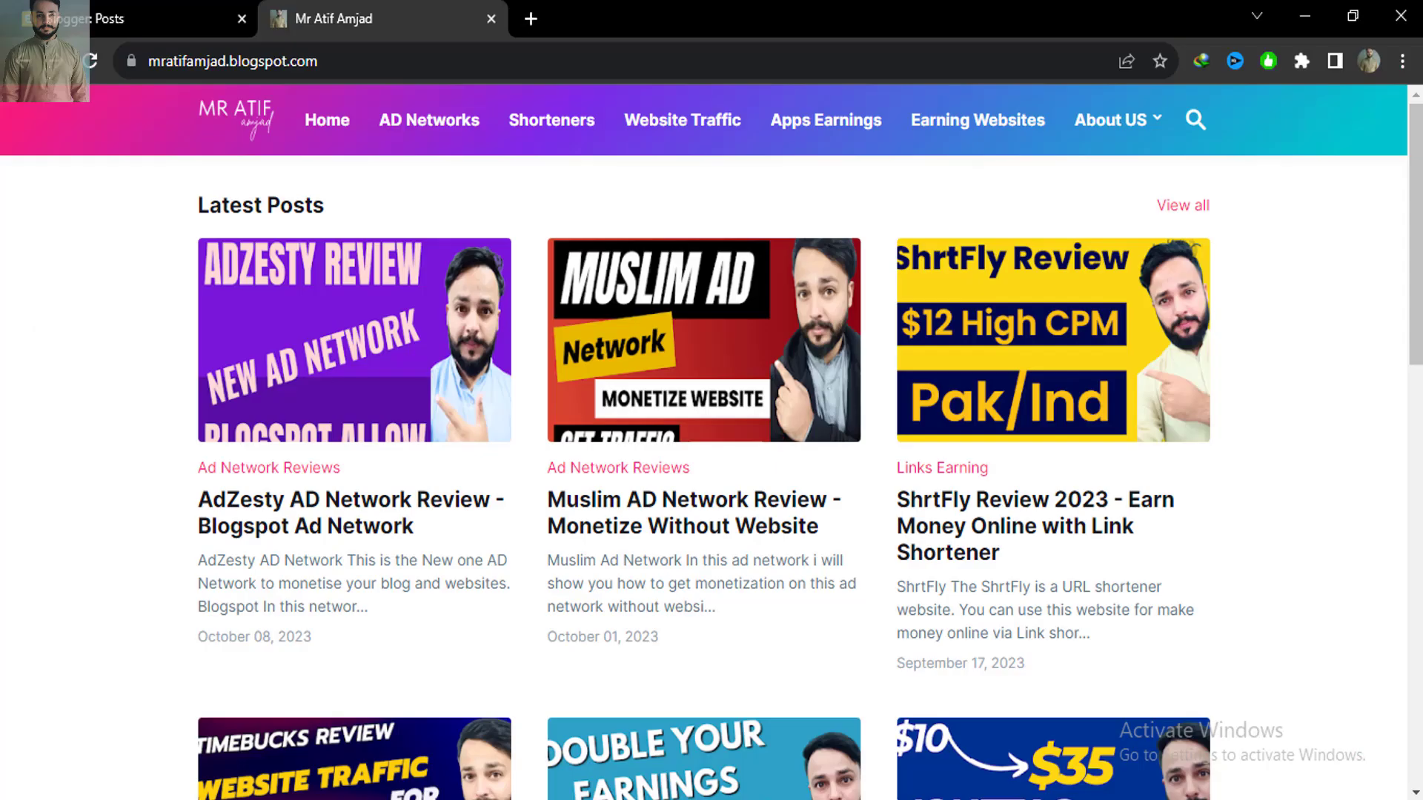
left_click(76, 8)
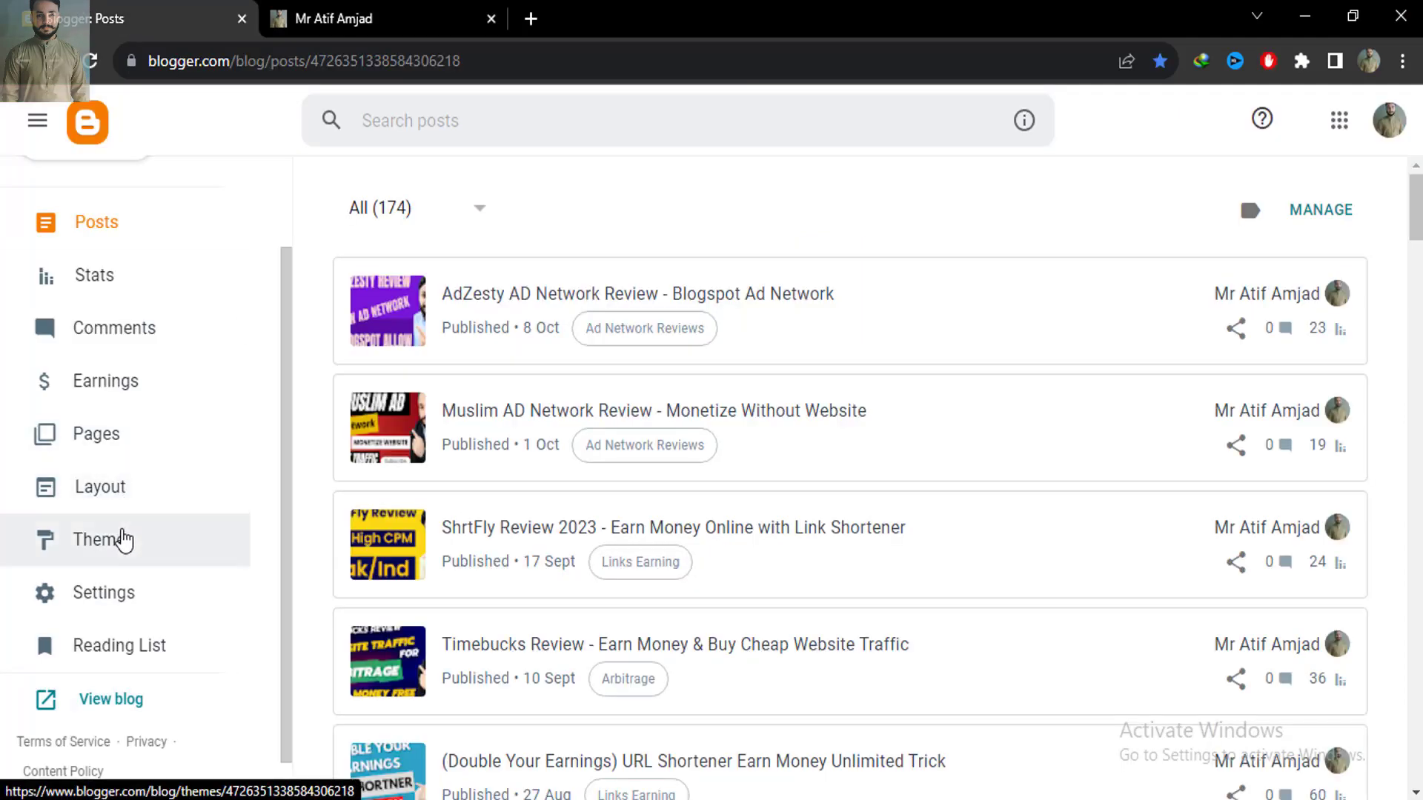
left_click(111, 495)
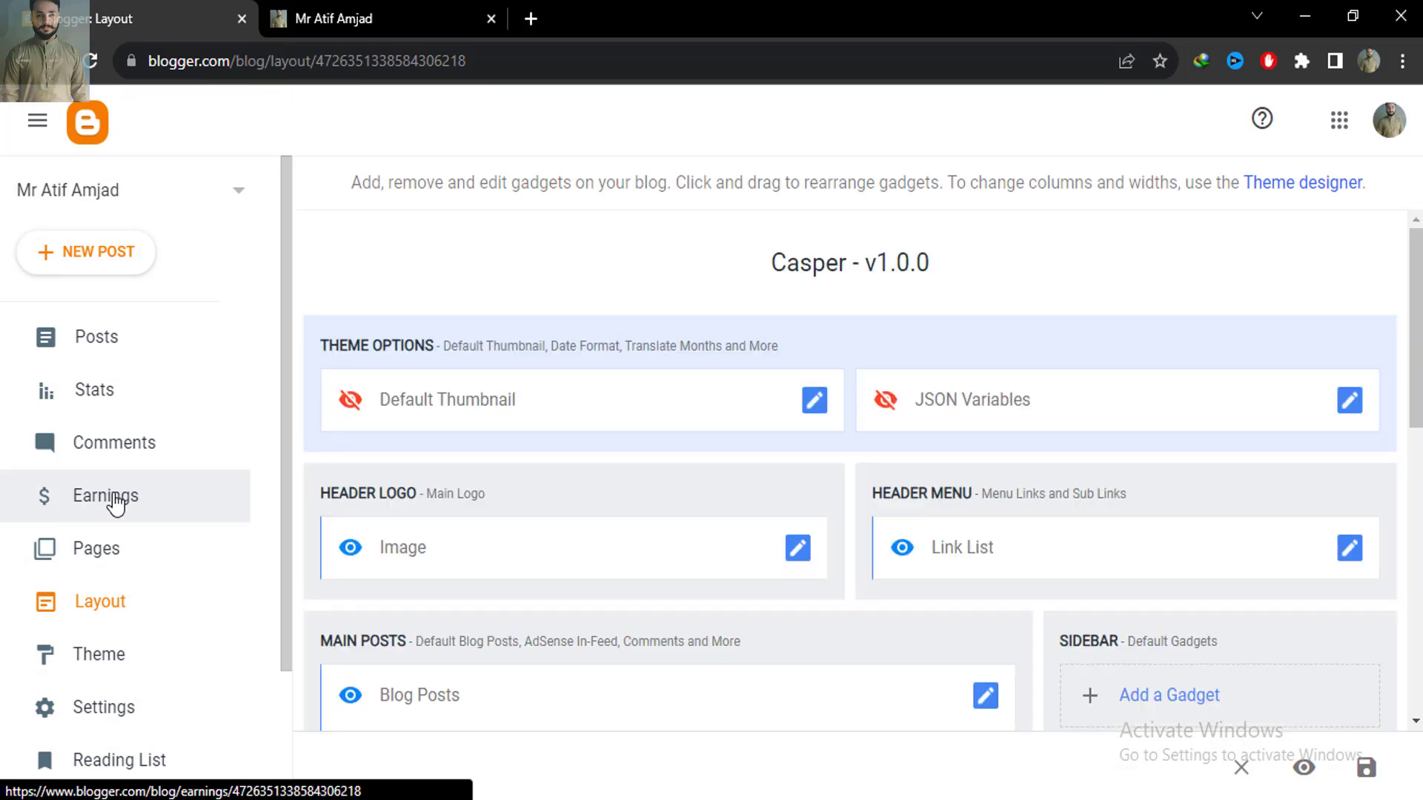
scroll(989, 363, "down", 5)
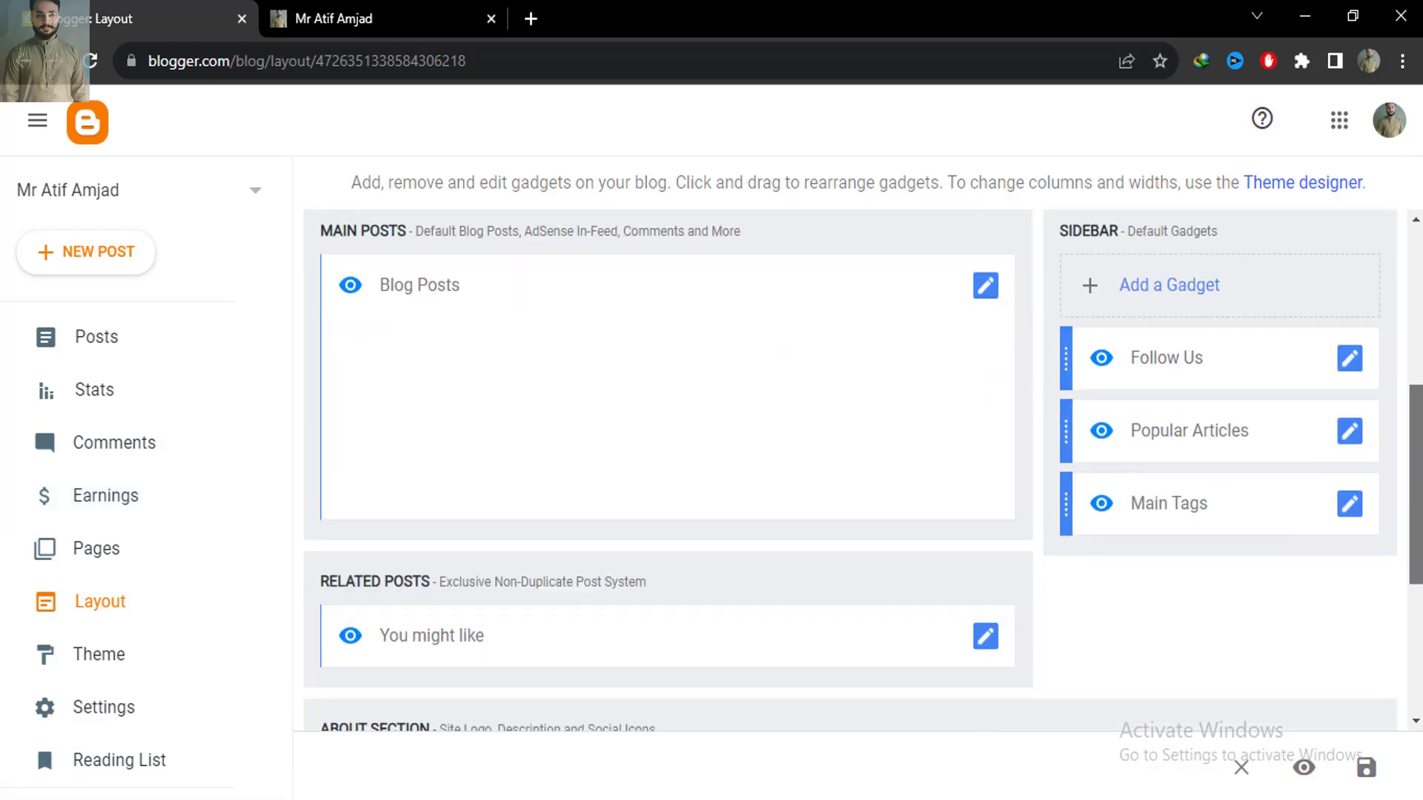
scroll(849, 467, "down", 5)
left_click_drag(1416, 664, 1416, 454)
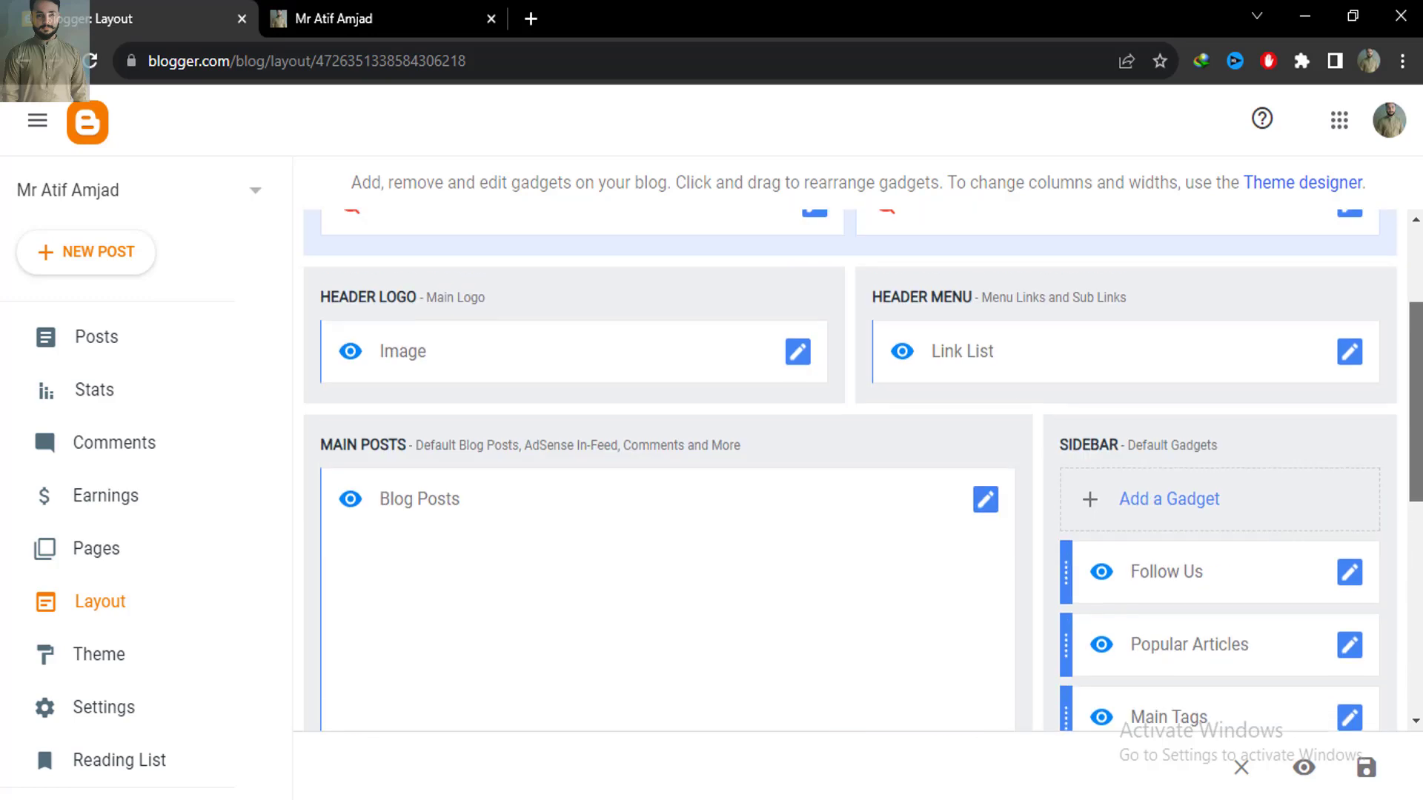
Step: Add an HTML/JavaScript gadget containing the copied 1024x768 popup ad script to the blog's sidebar and save the layout
left_click(1161, 510)
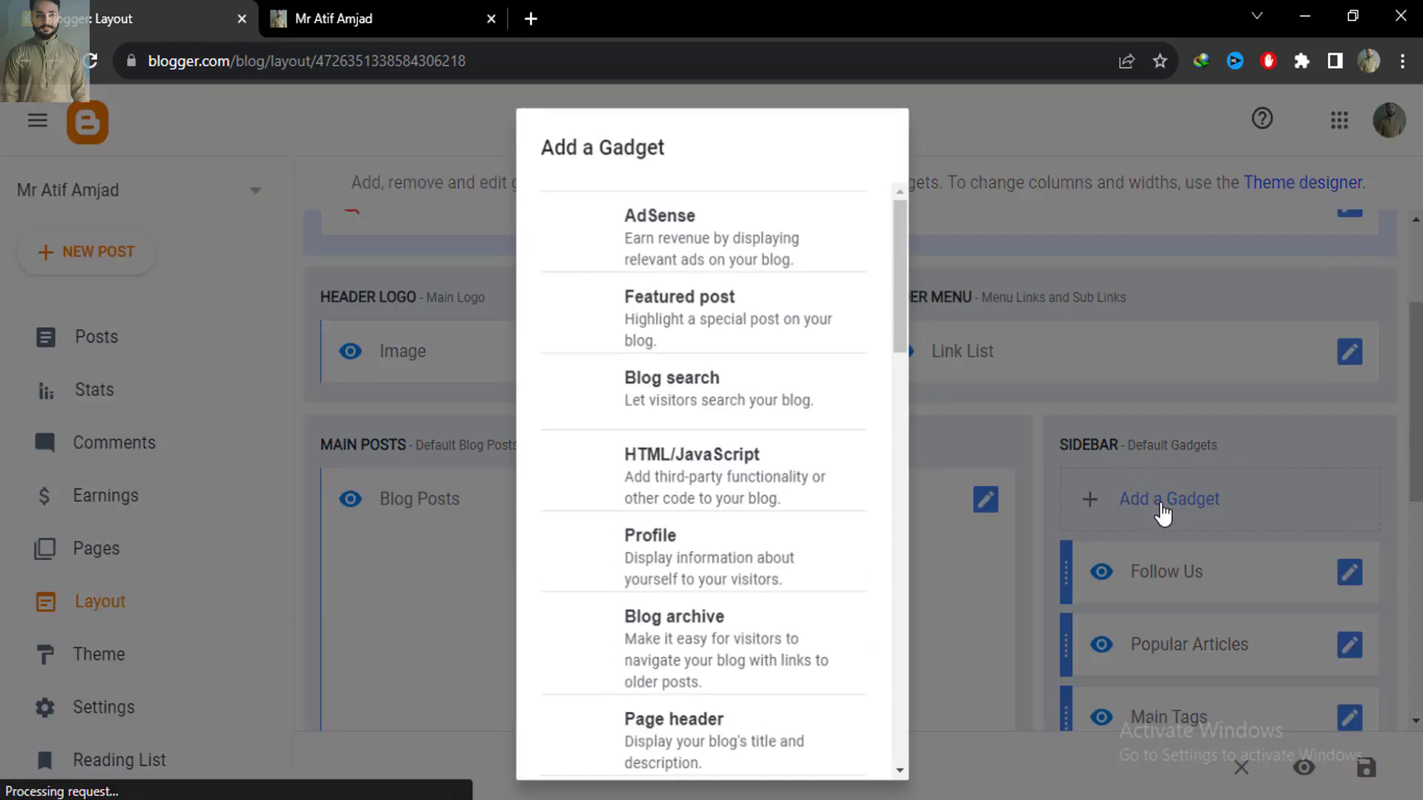
left_click(640, 488)
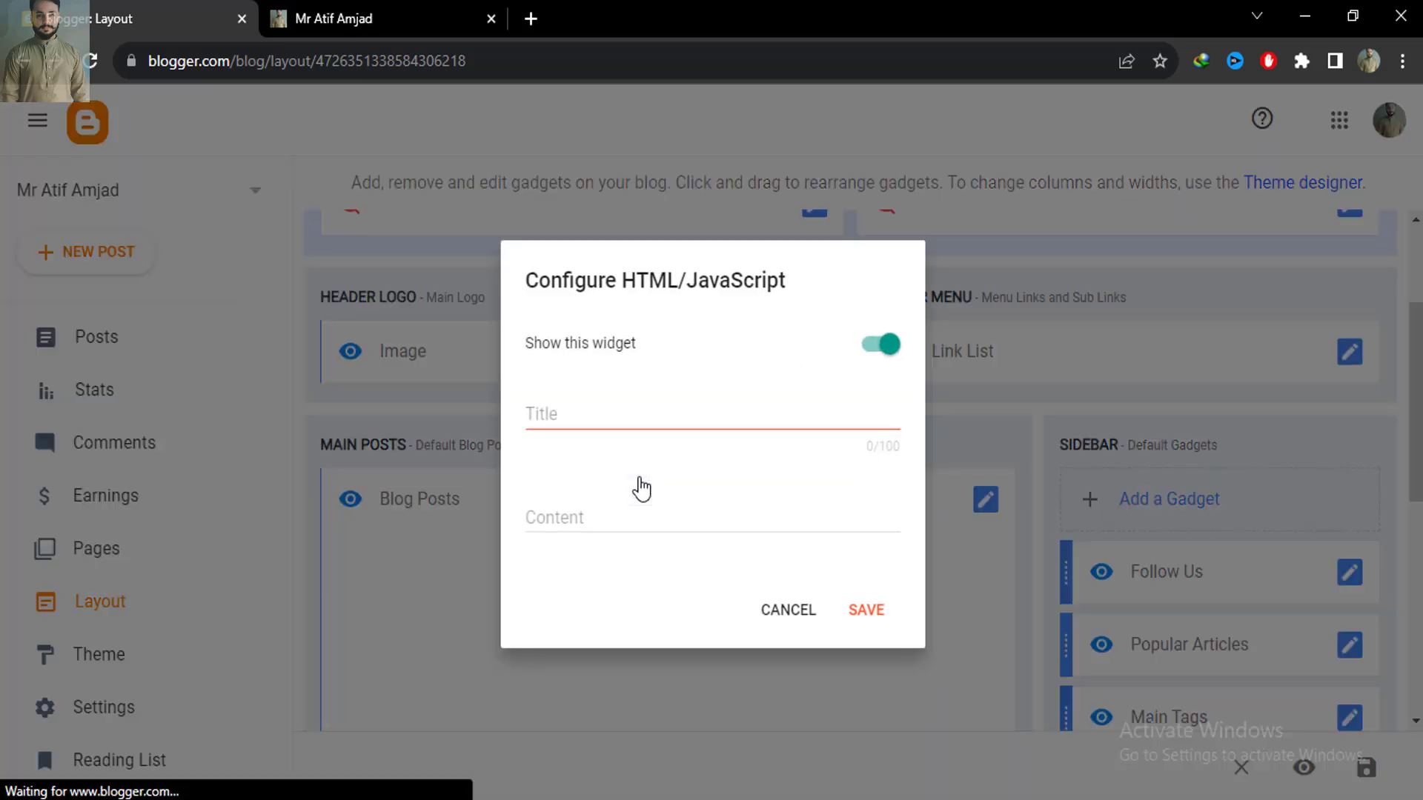
left_click(611, 529)
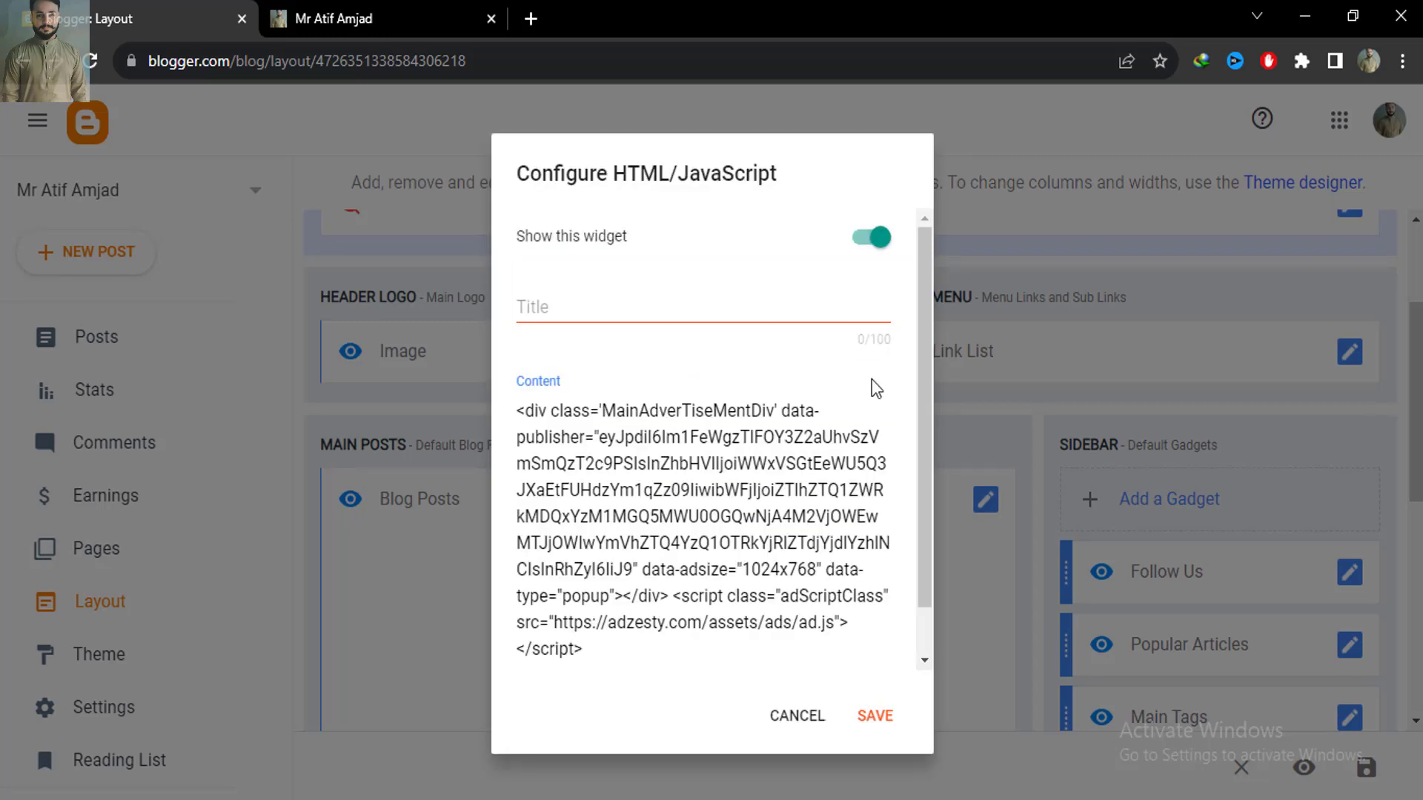
scroll(923, 663, "down", 1)
scroll(922, 663, "up", 1)
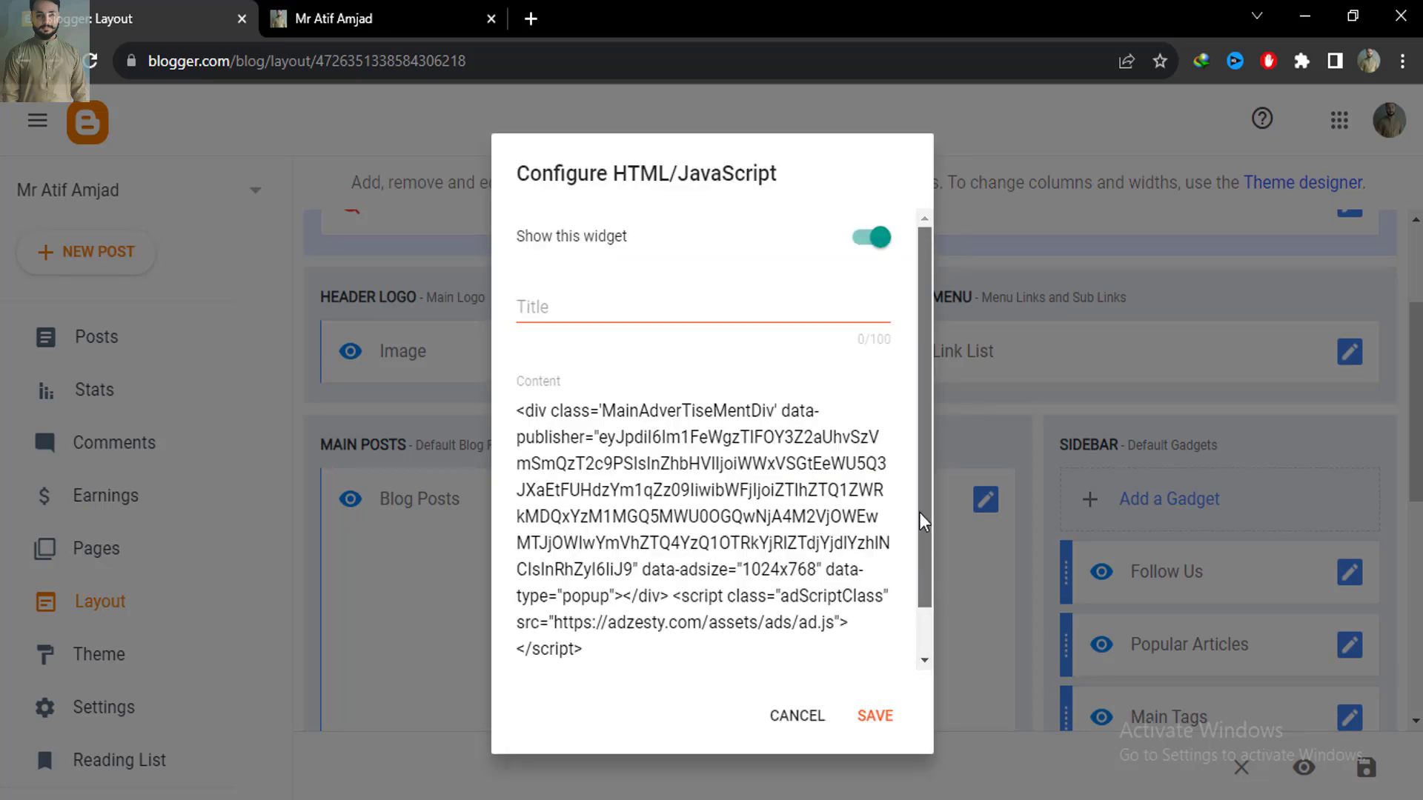
left_click(880, 714)
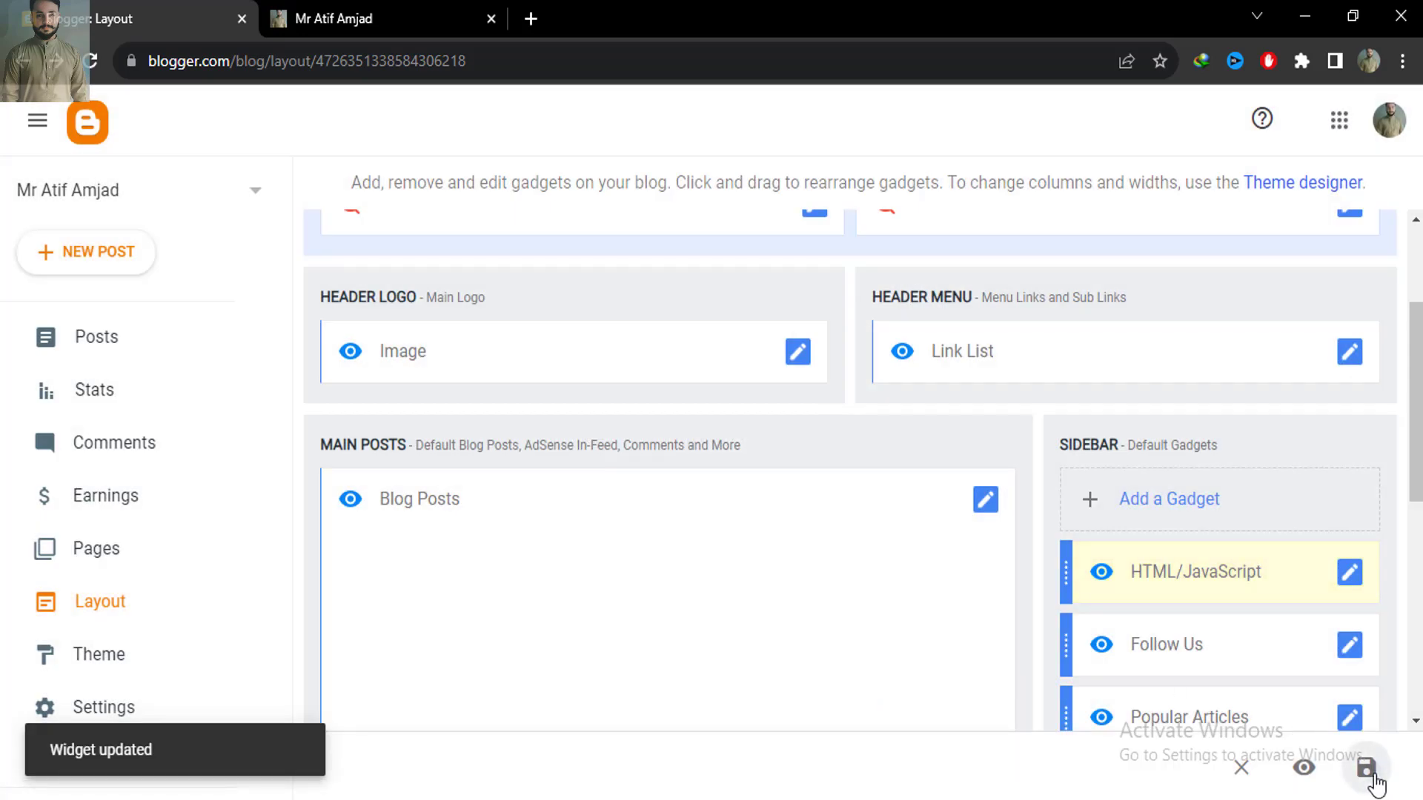
left_click(1367, 771)
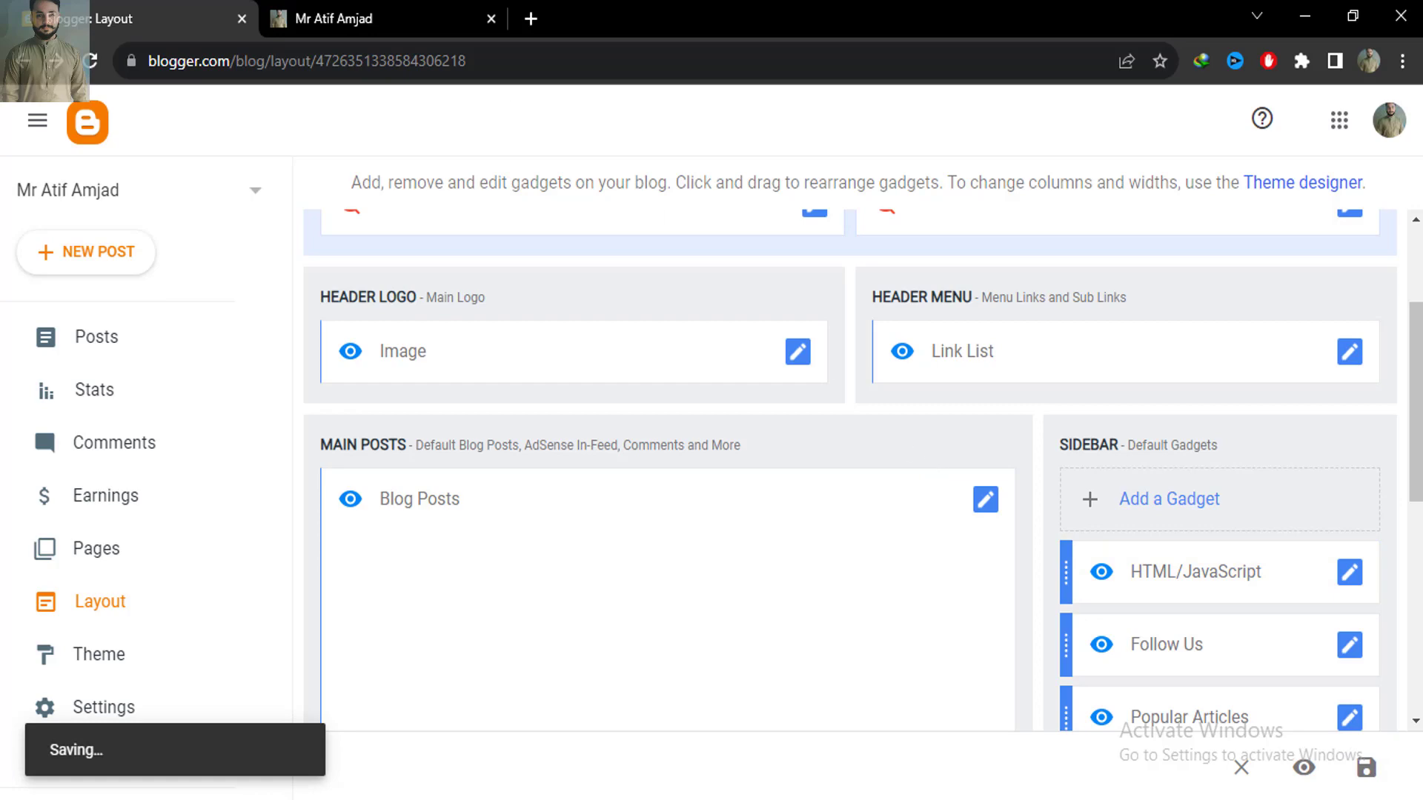
Step: Open the live blog's home page and the Cpm Link Review post, and examine both pages for the popup ad
left_click(379, 3)
left_click(239, 120)
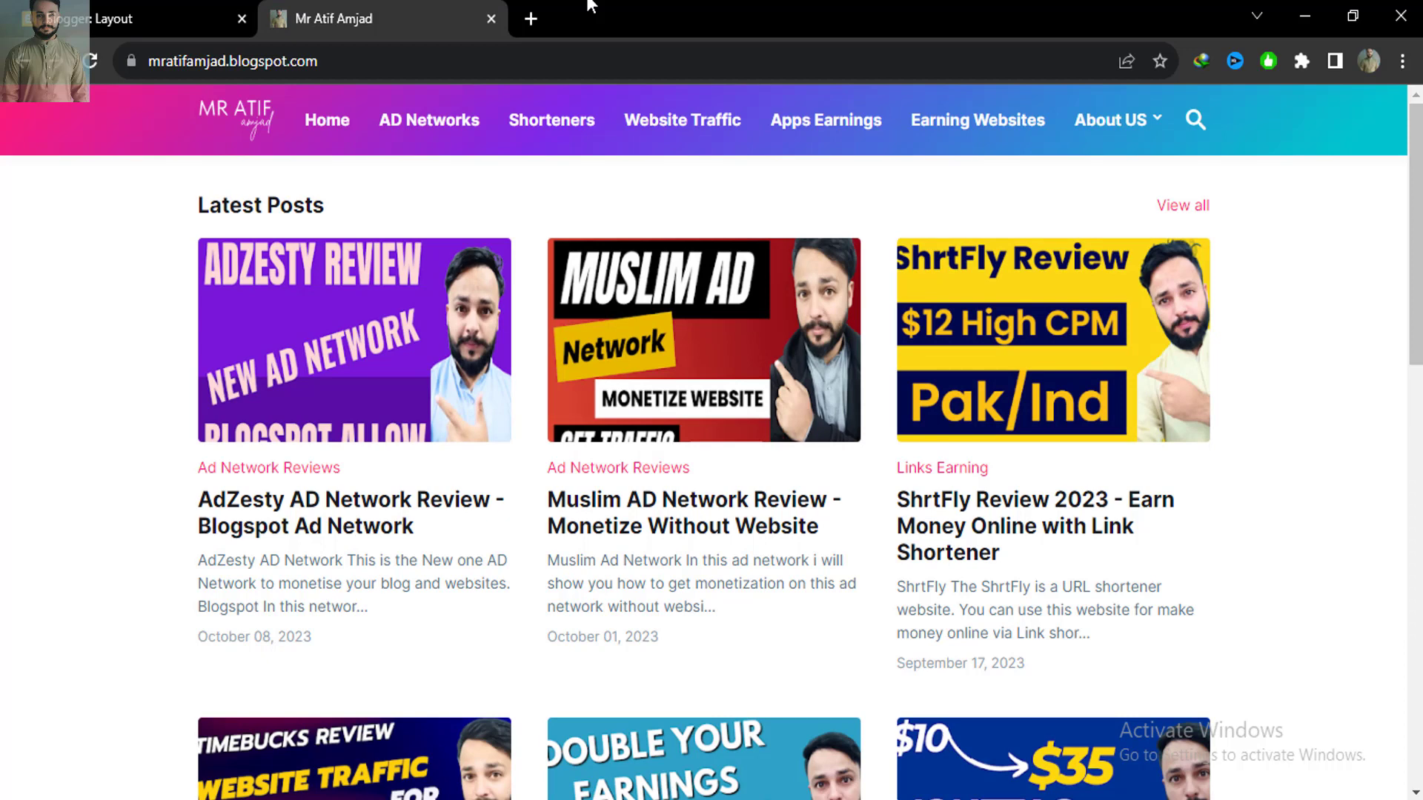
scroll(1384, 282, "down", 10)
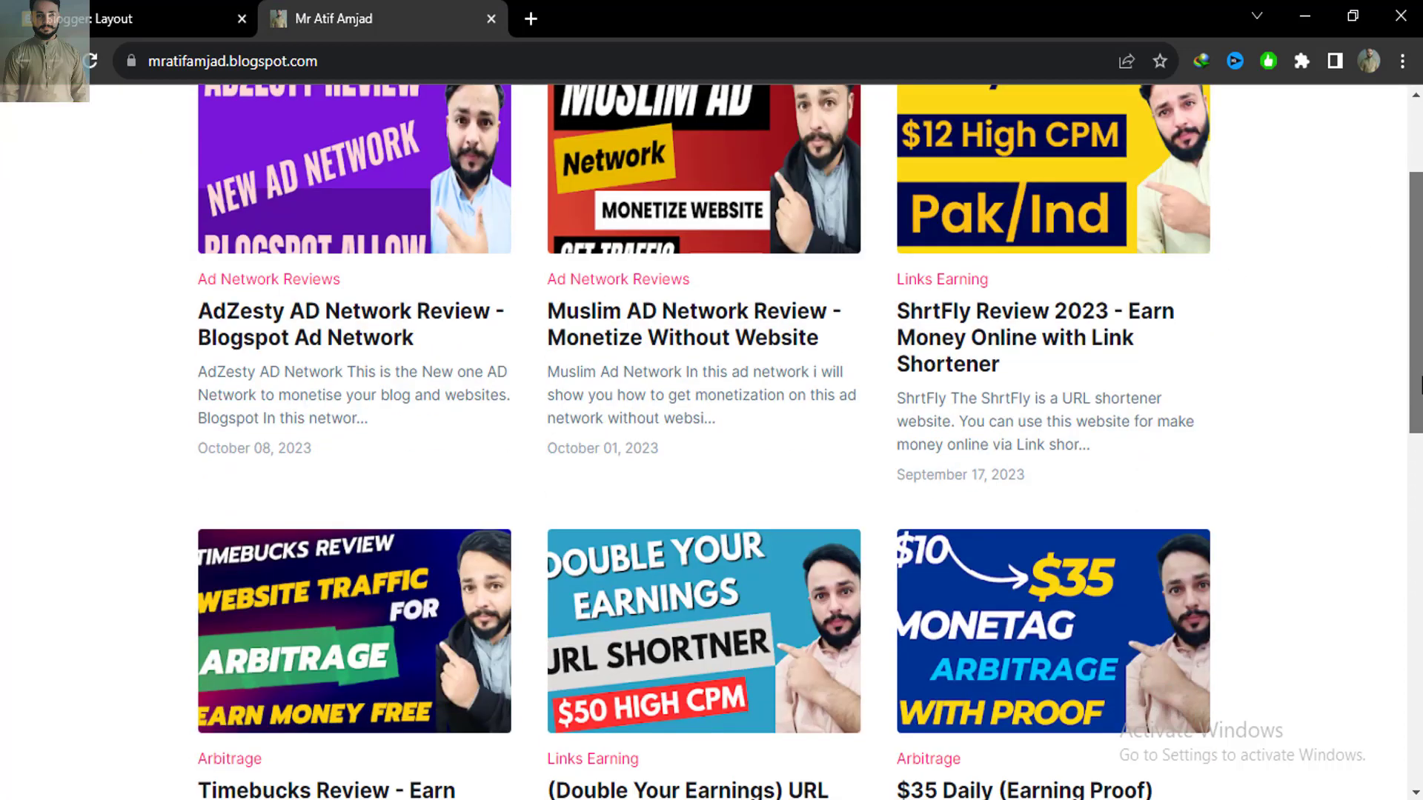
scroll(1066, 428, "down", 3)
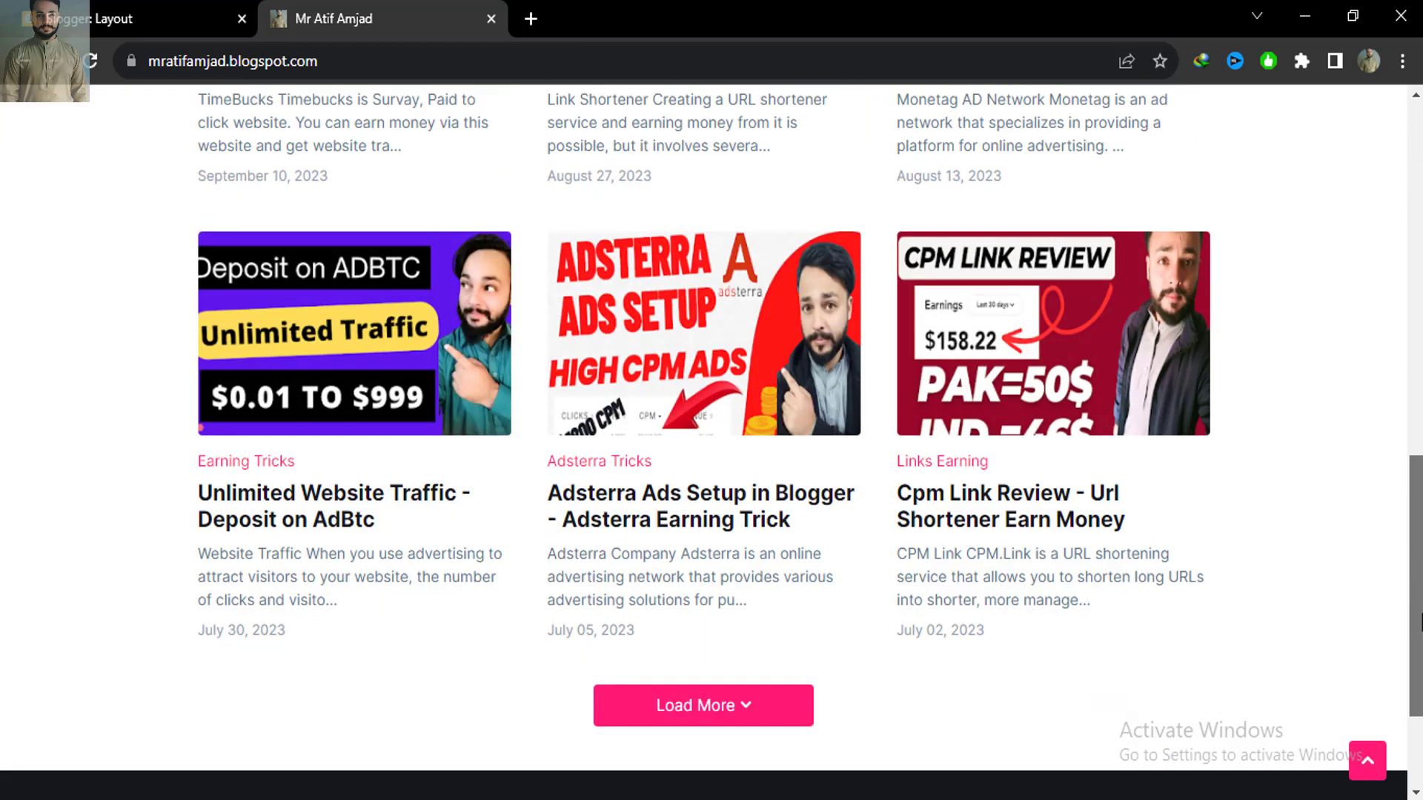
left_click(1067, 428)
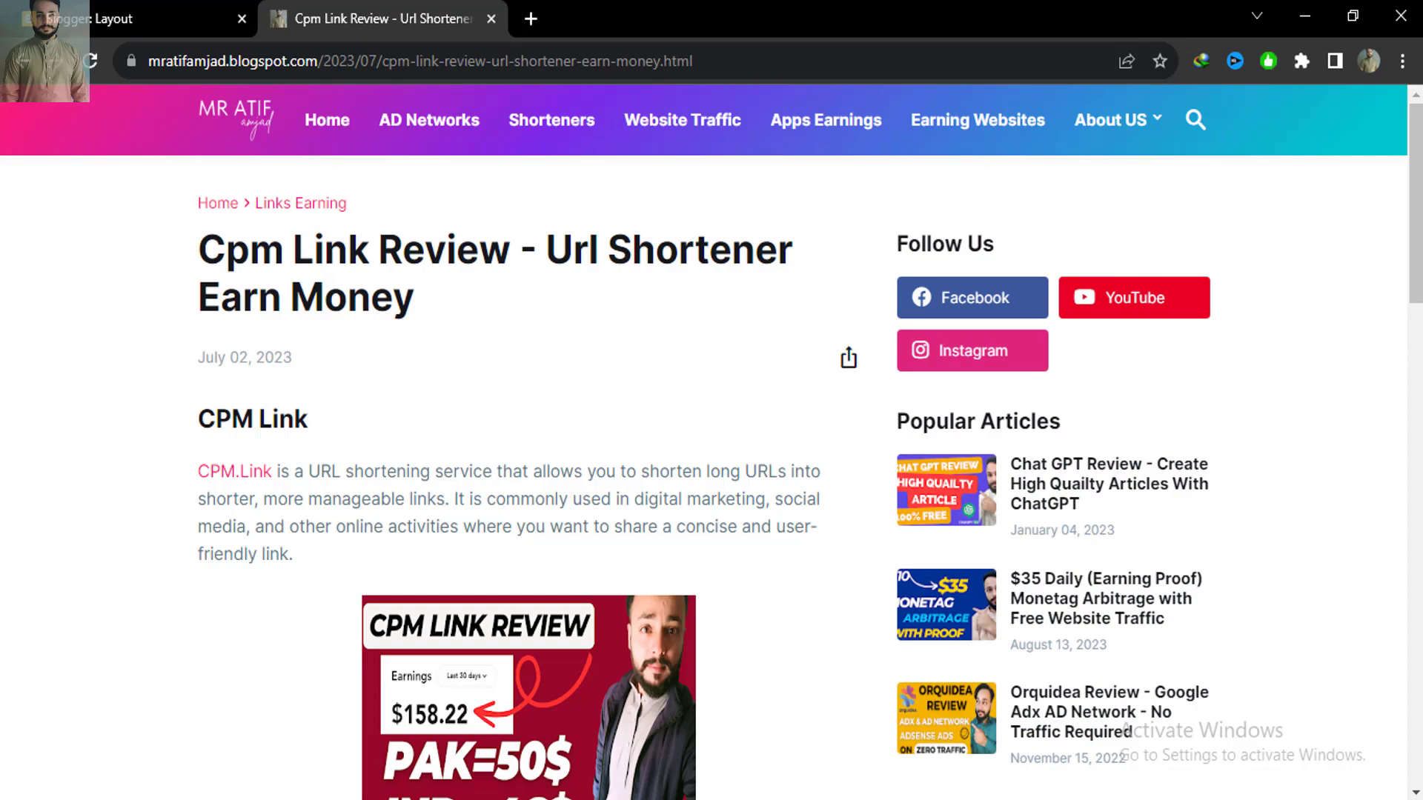
left_click_drag(1415, 185, 1415, 550)
left_click_drag(1413, 617, 1413, 691)
left_click(1367, 761)
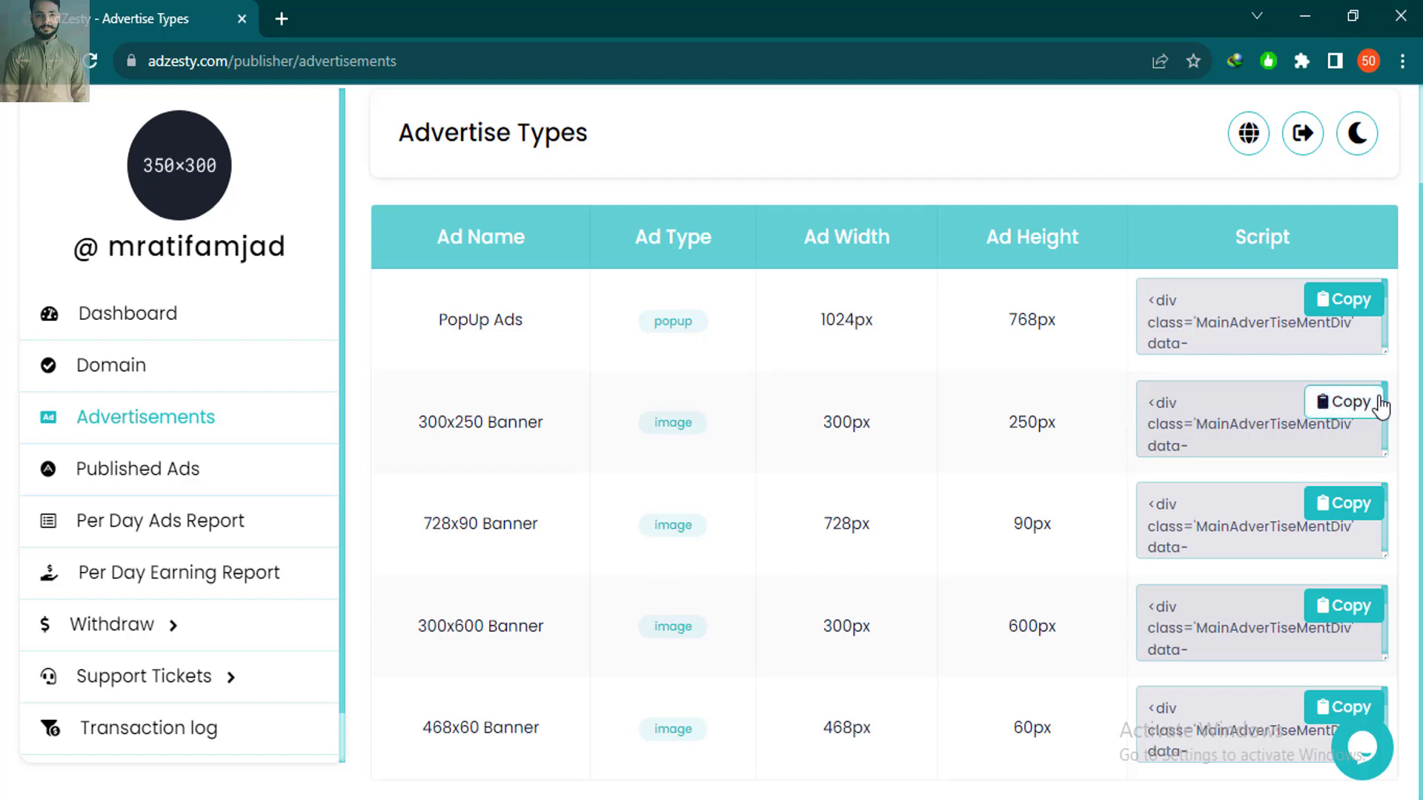
Step: Copy the script of AdZesty's 300x250 Banner and return to the sidebar section of the Blogger layout
left_click(1356, 407)
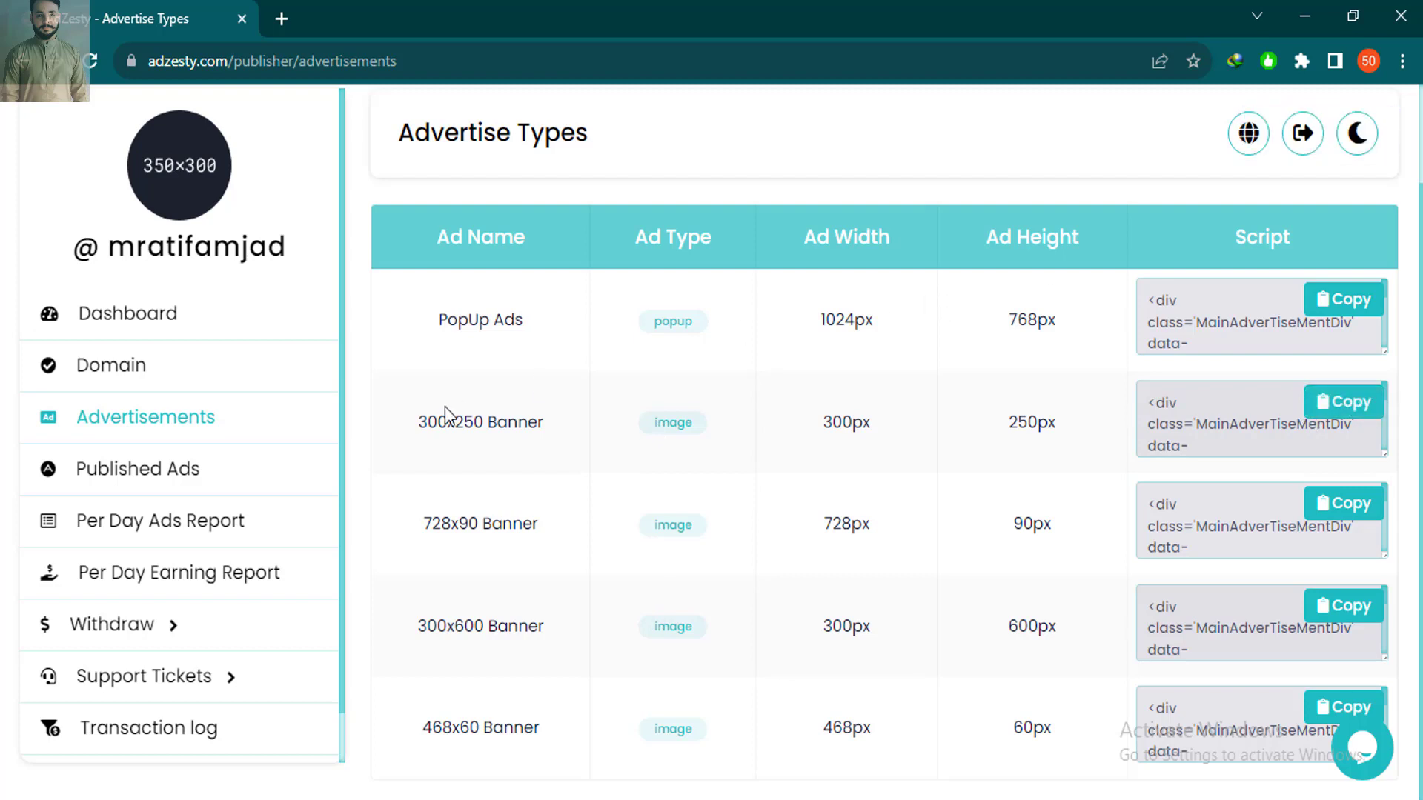
key("alt+Tab")
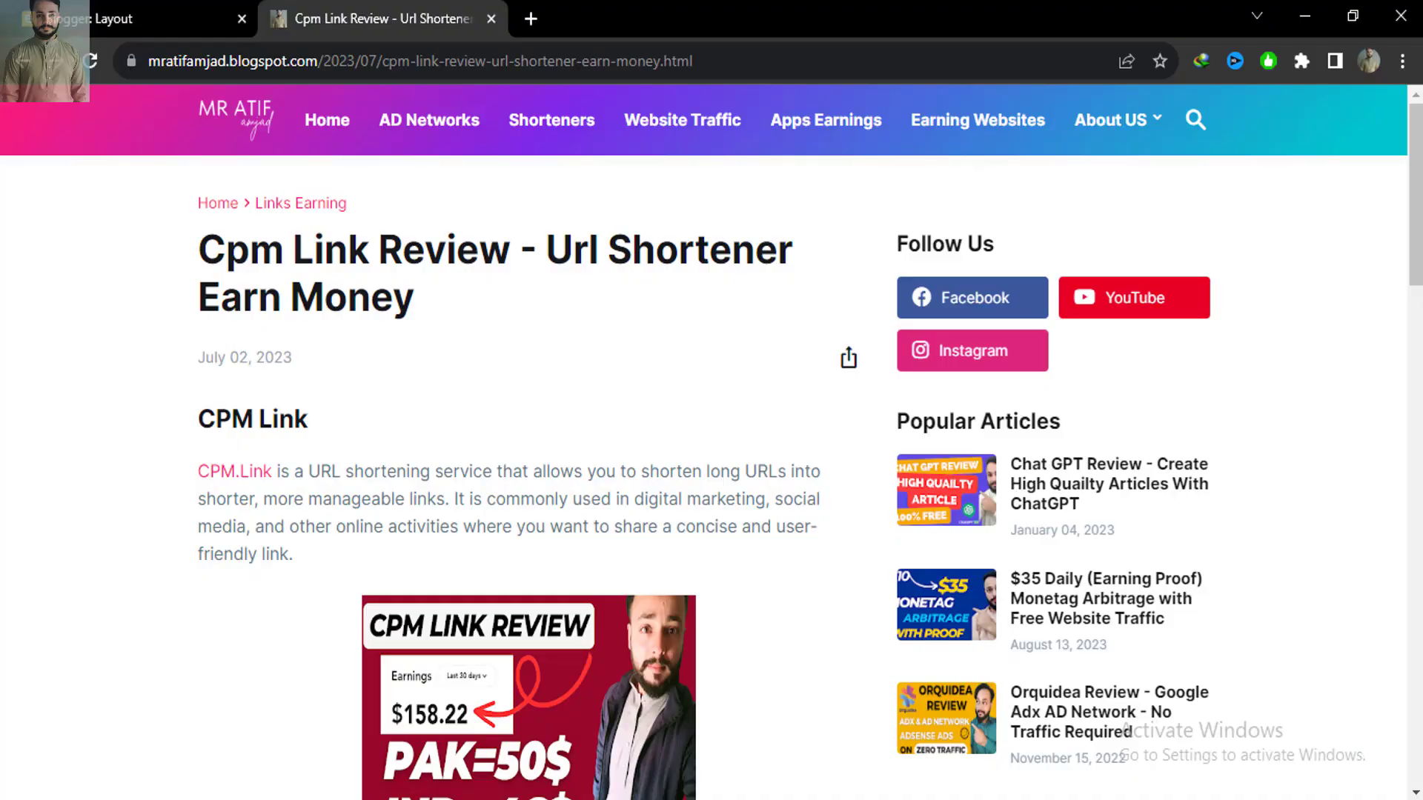
left_click(185, 6)
scroll(1301, 452, "down", 2)
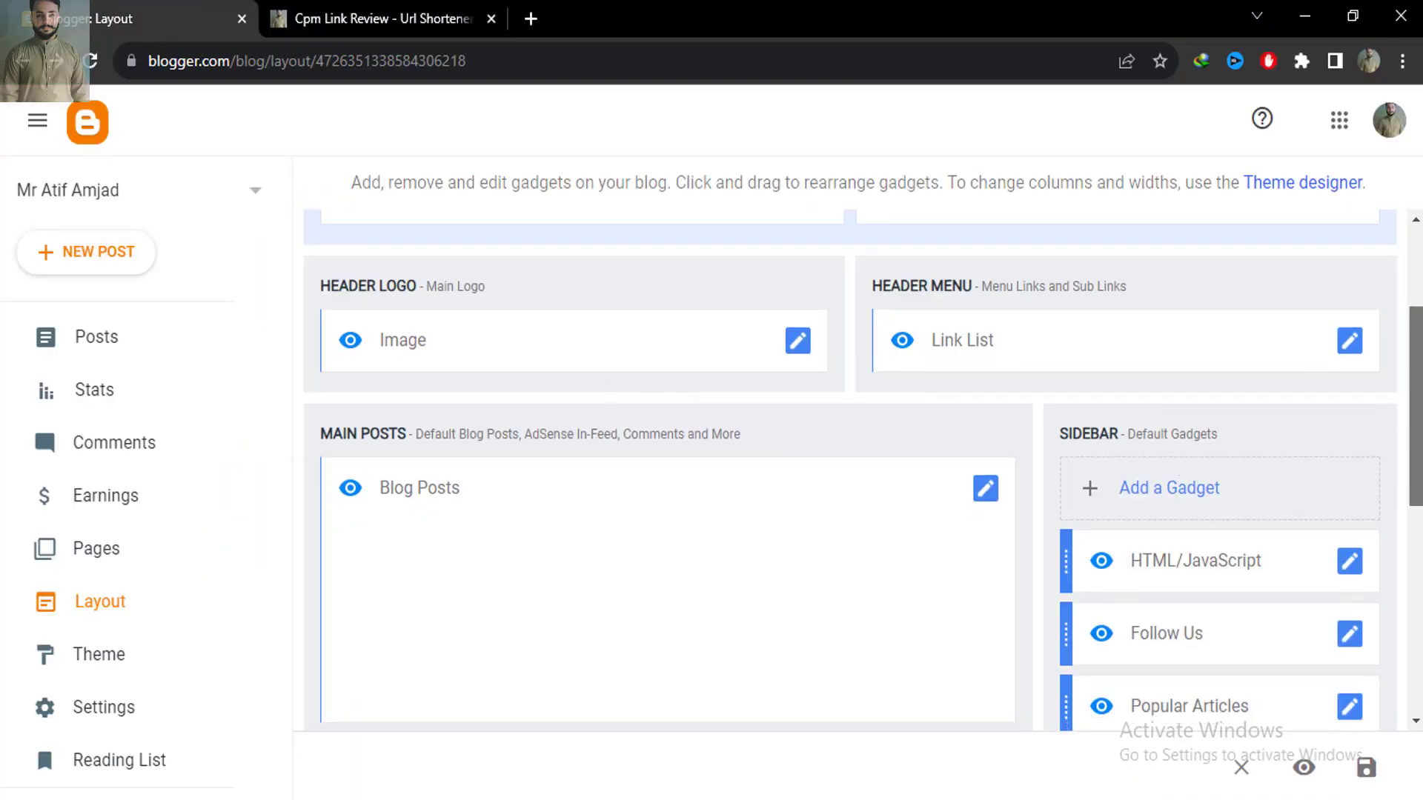
Step: Add another HTML/JavaScript gadget to the sidebar with the 300x250 banner script as its content and save it
left_click(1148, 360)
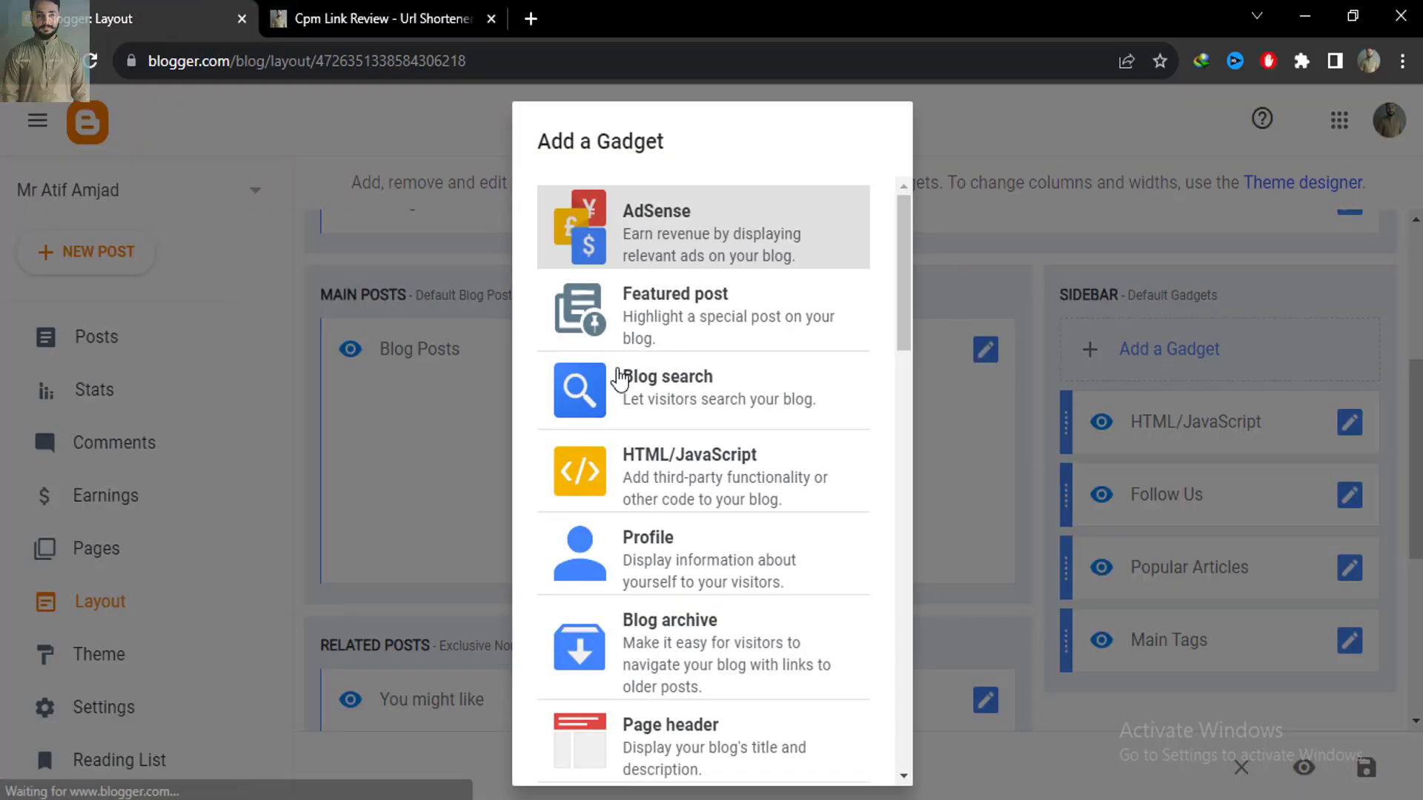
left_click(612, 466)
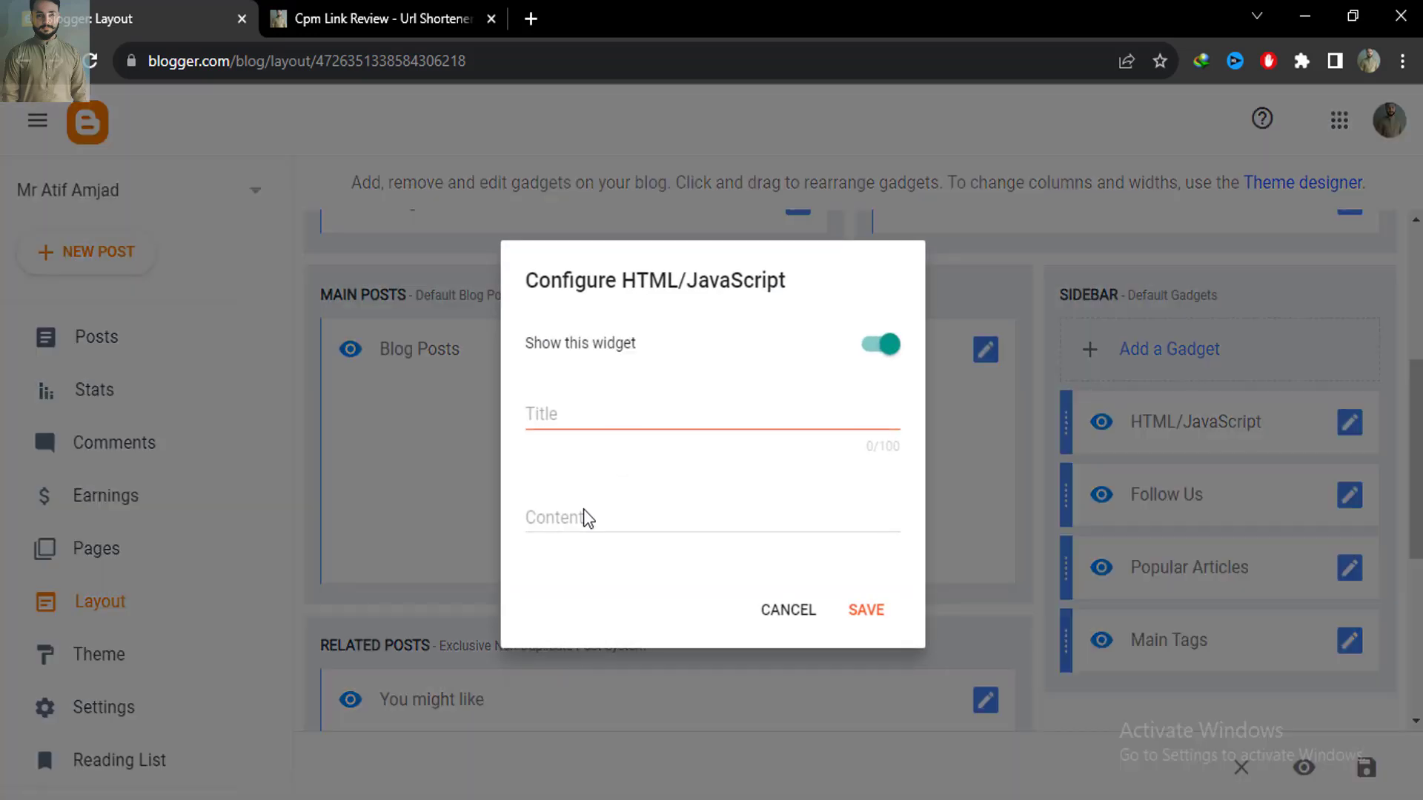
left_click(582, 516)
key("ctrl+v")
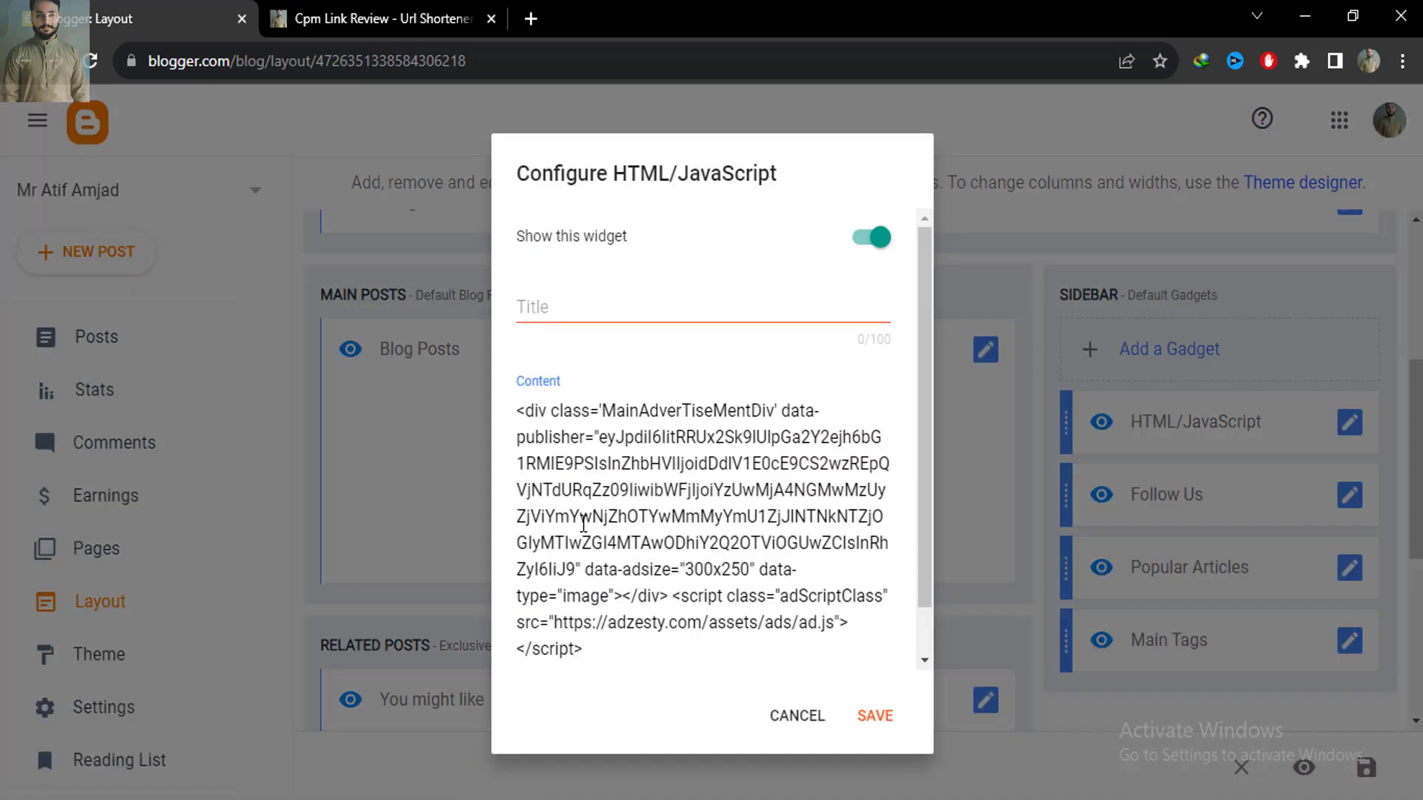
scroll(934, 486, "down", 1)
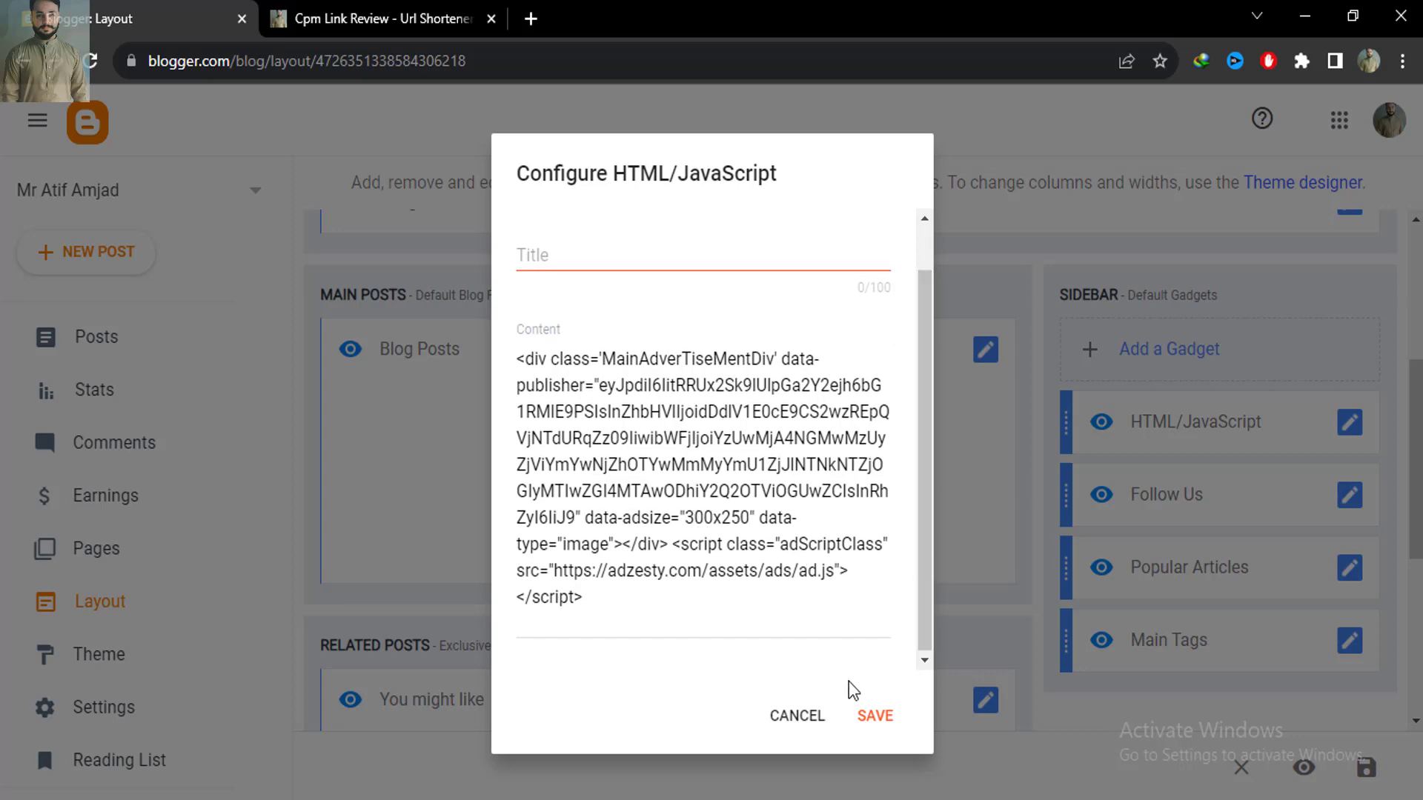
left_click(871, 713)
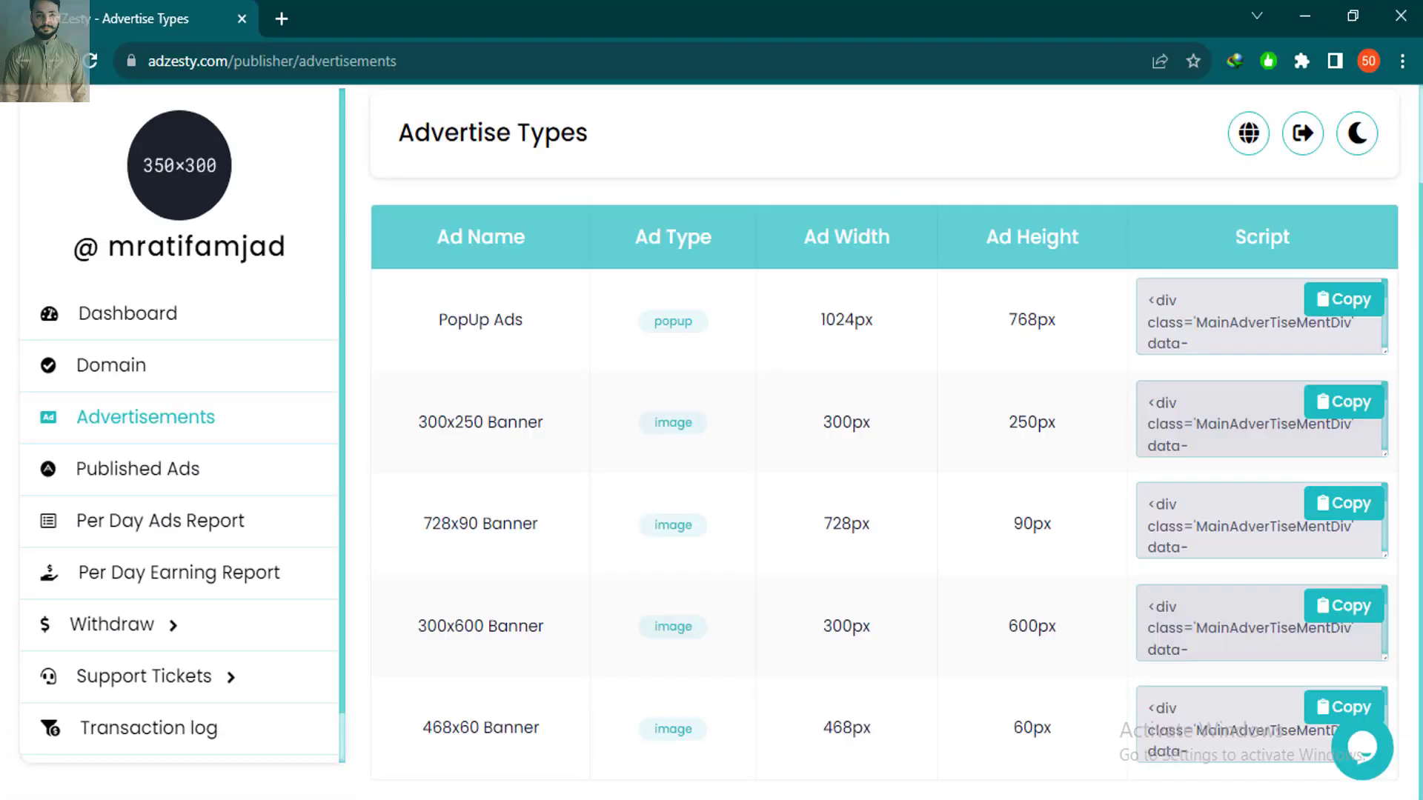
Step: Review AdZesty's published ads list, the per day ads report and the per day earning report
left_click(113, 478)
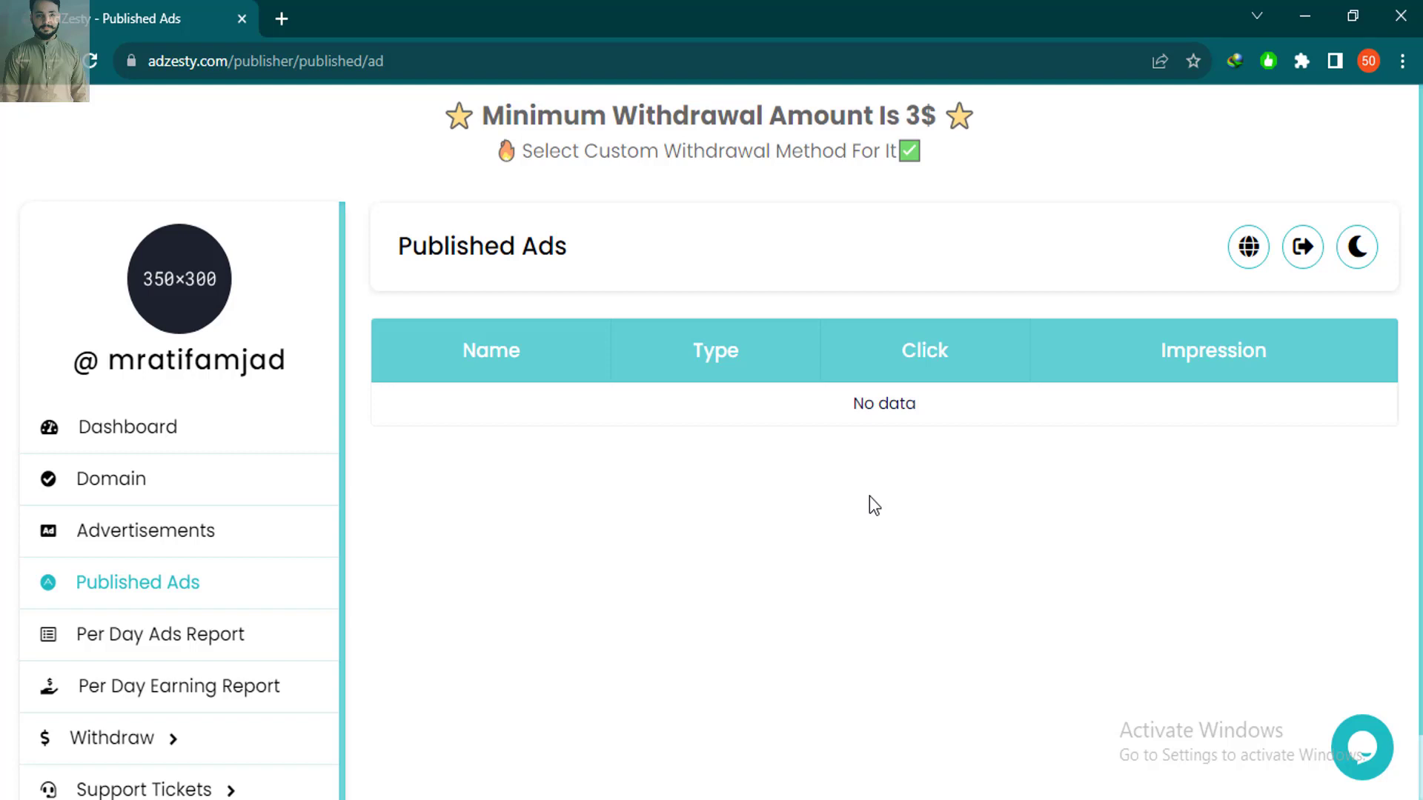
scroll(344, 493, "down", 1)
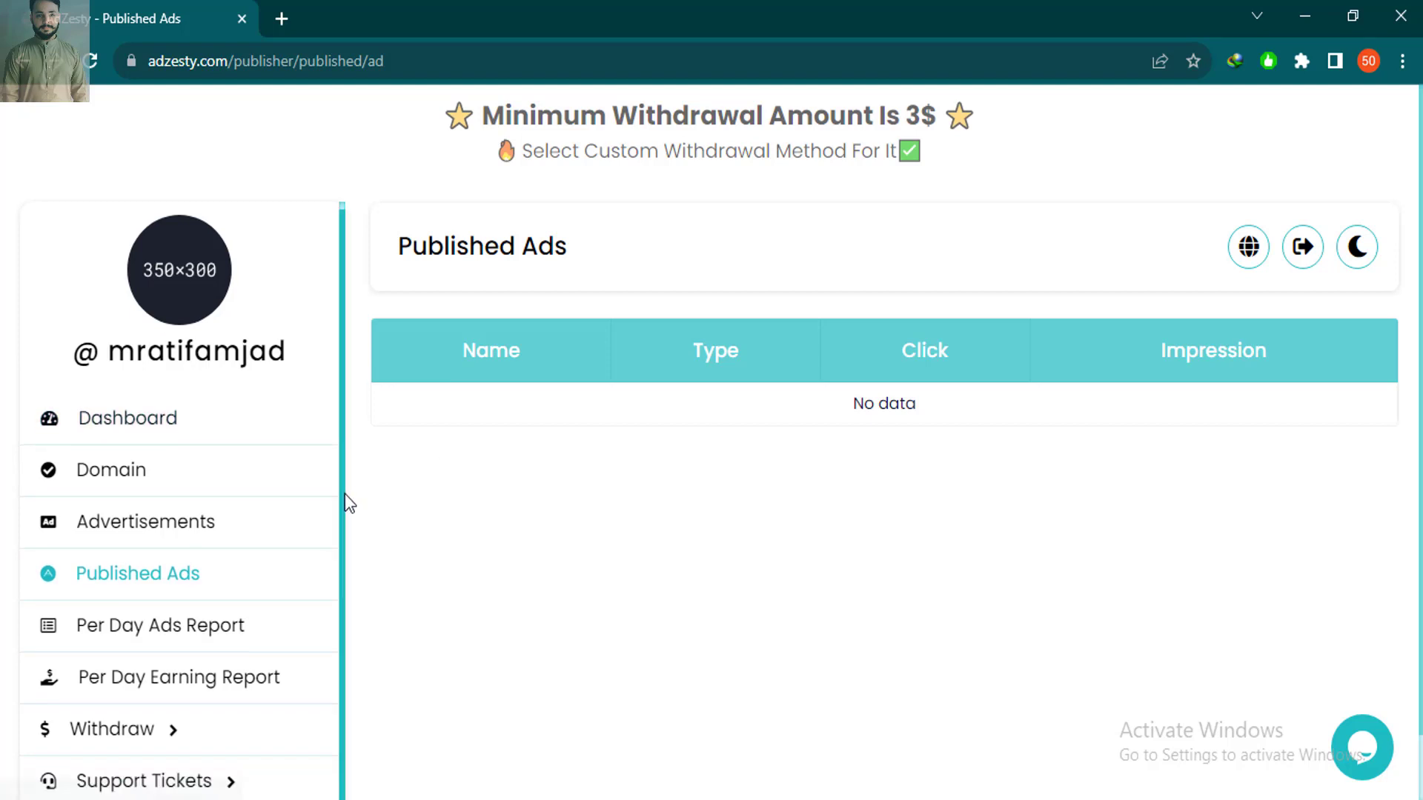
left_click_drag(399, 246, 629, 206)
left_click(665, 487)
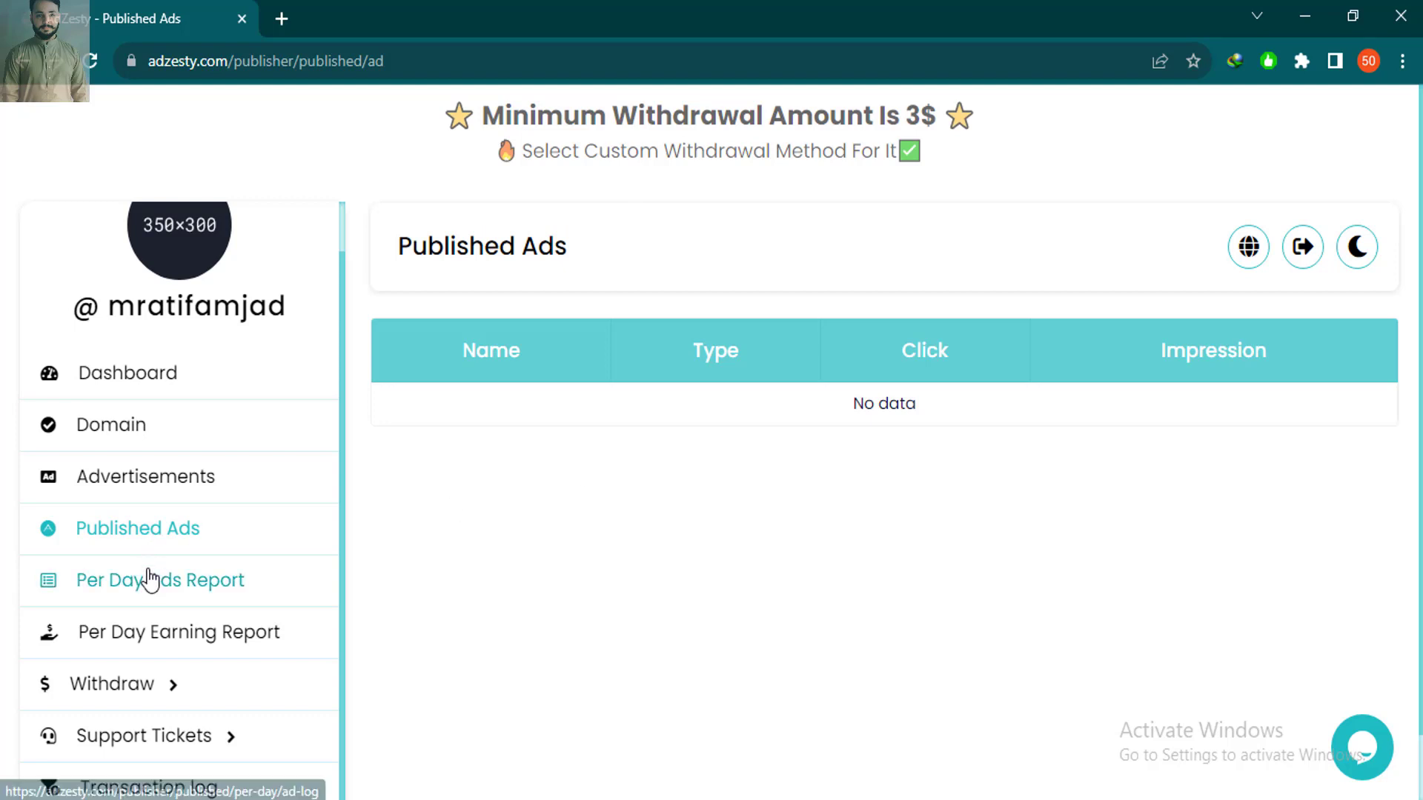
left_click(134, 596)
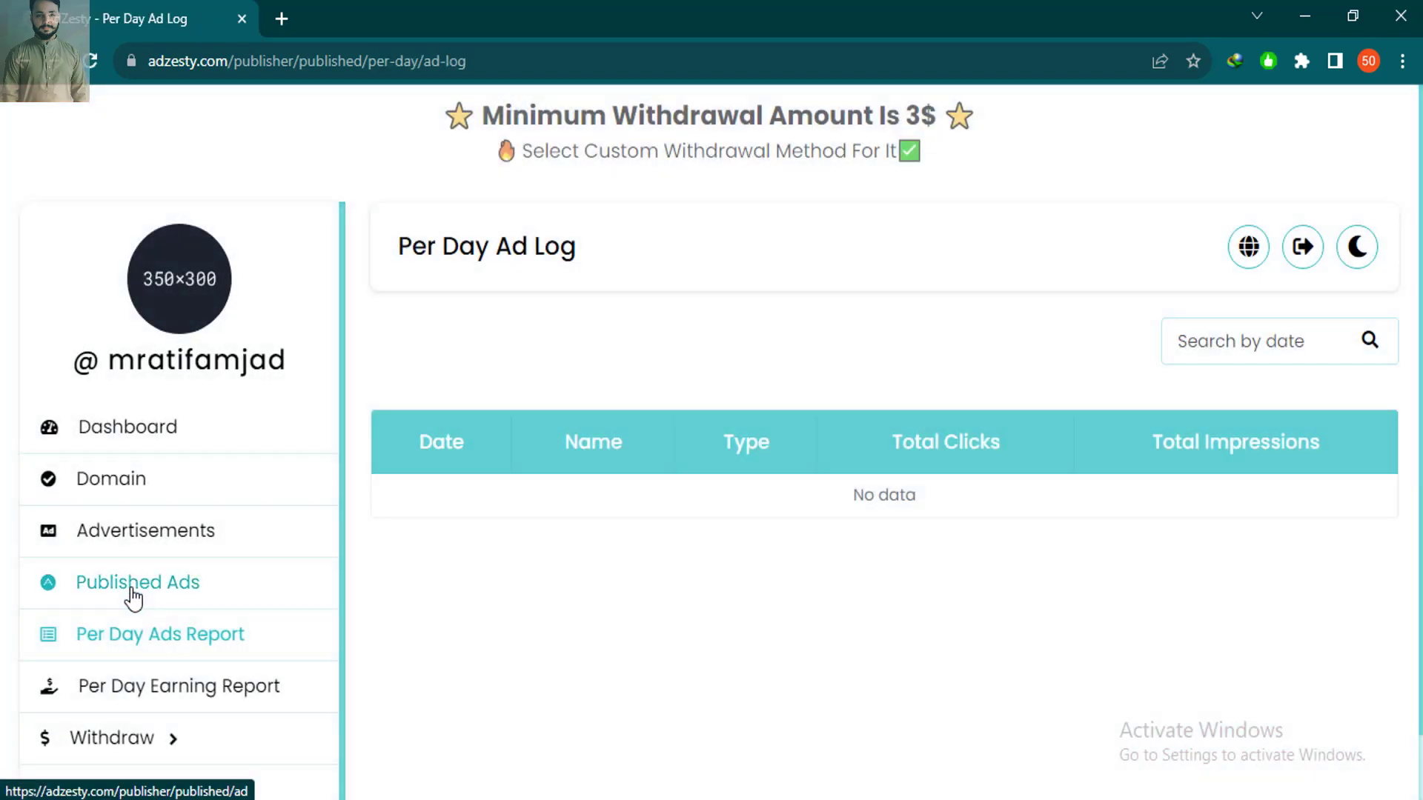
left_click(143, 689)
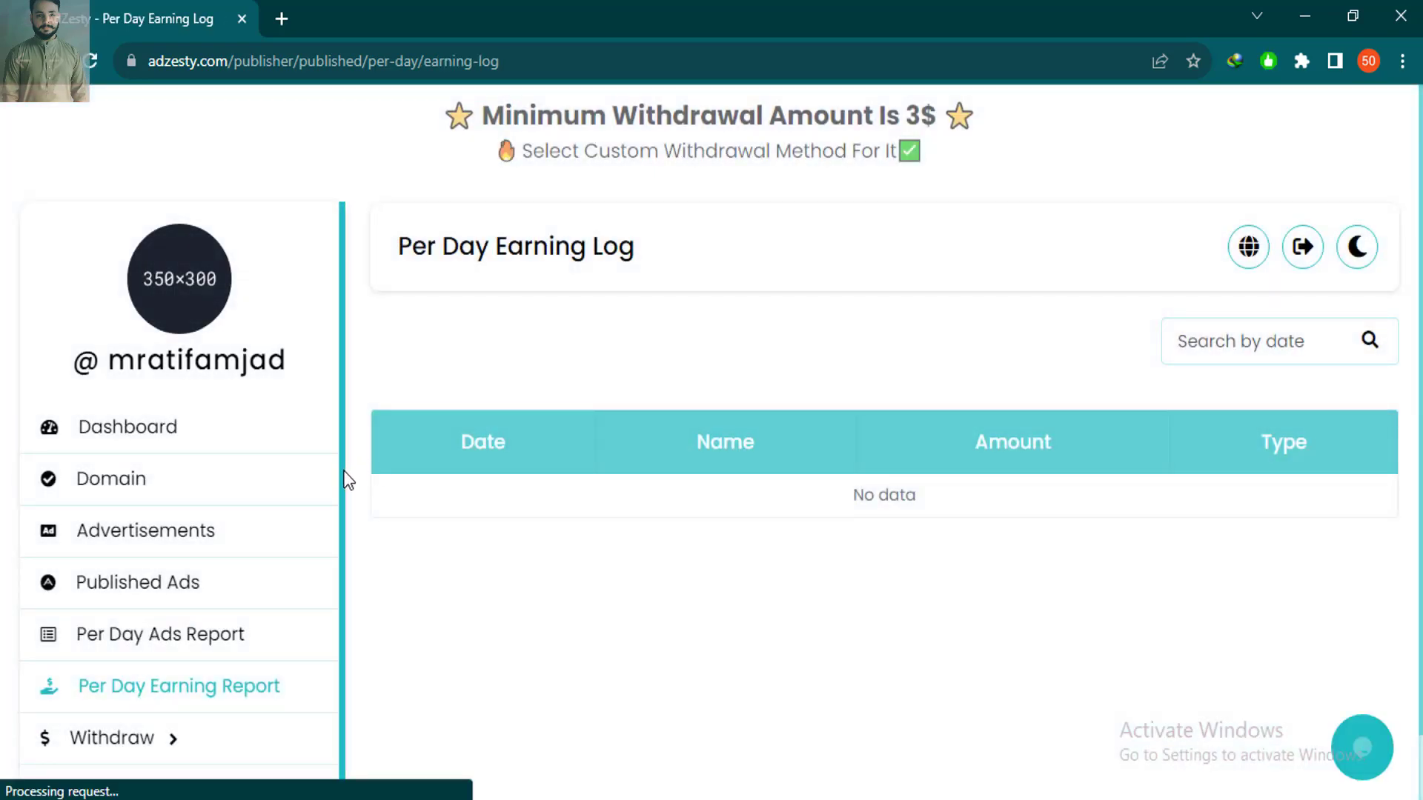
Step: Open the Withdraw Money form, choose Custom Withdrawal as the method and review the minimum withdrawal notice
scroll(342, 519, "down", 1)
left_click(159, 696)
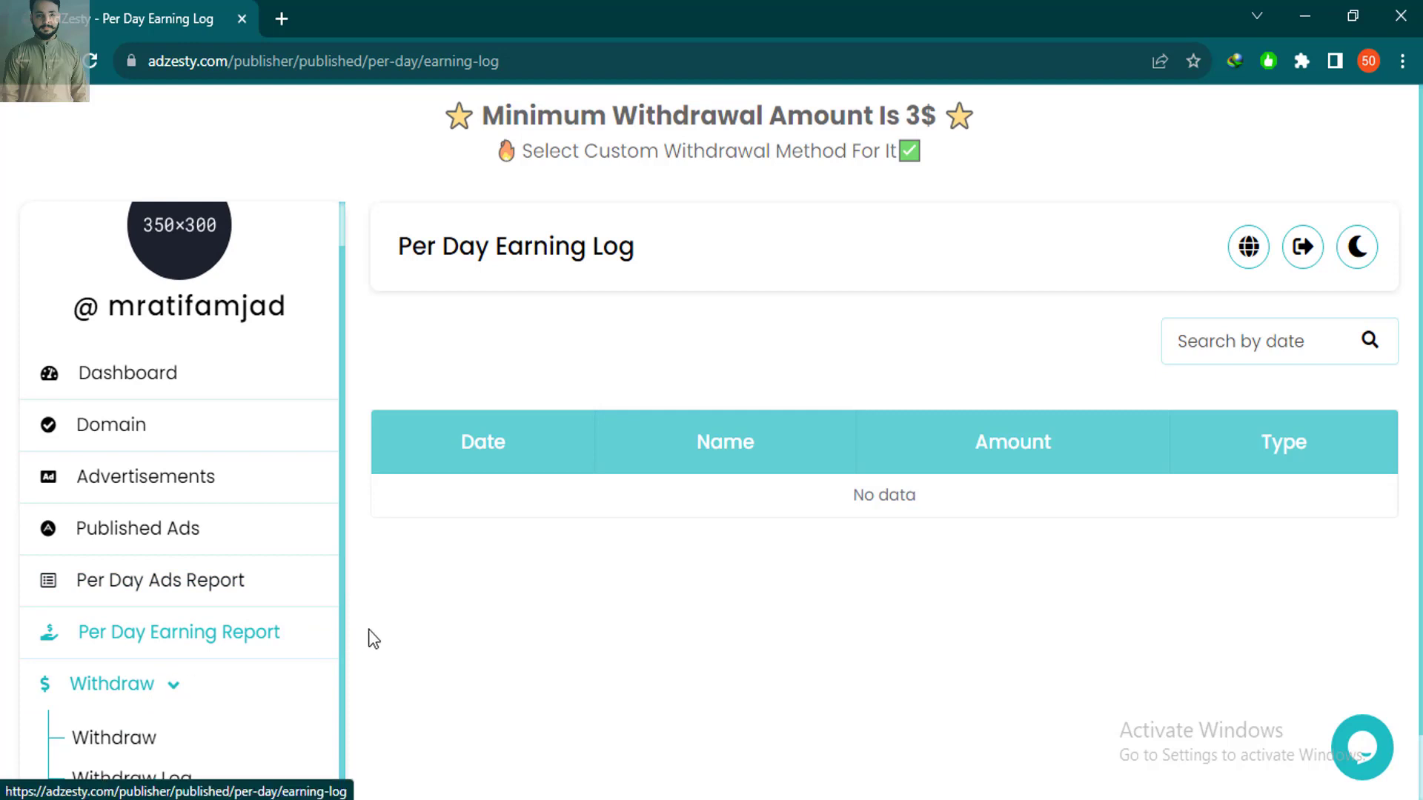
scroll(344, 651, "down", 1)
left_click(176, 697)
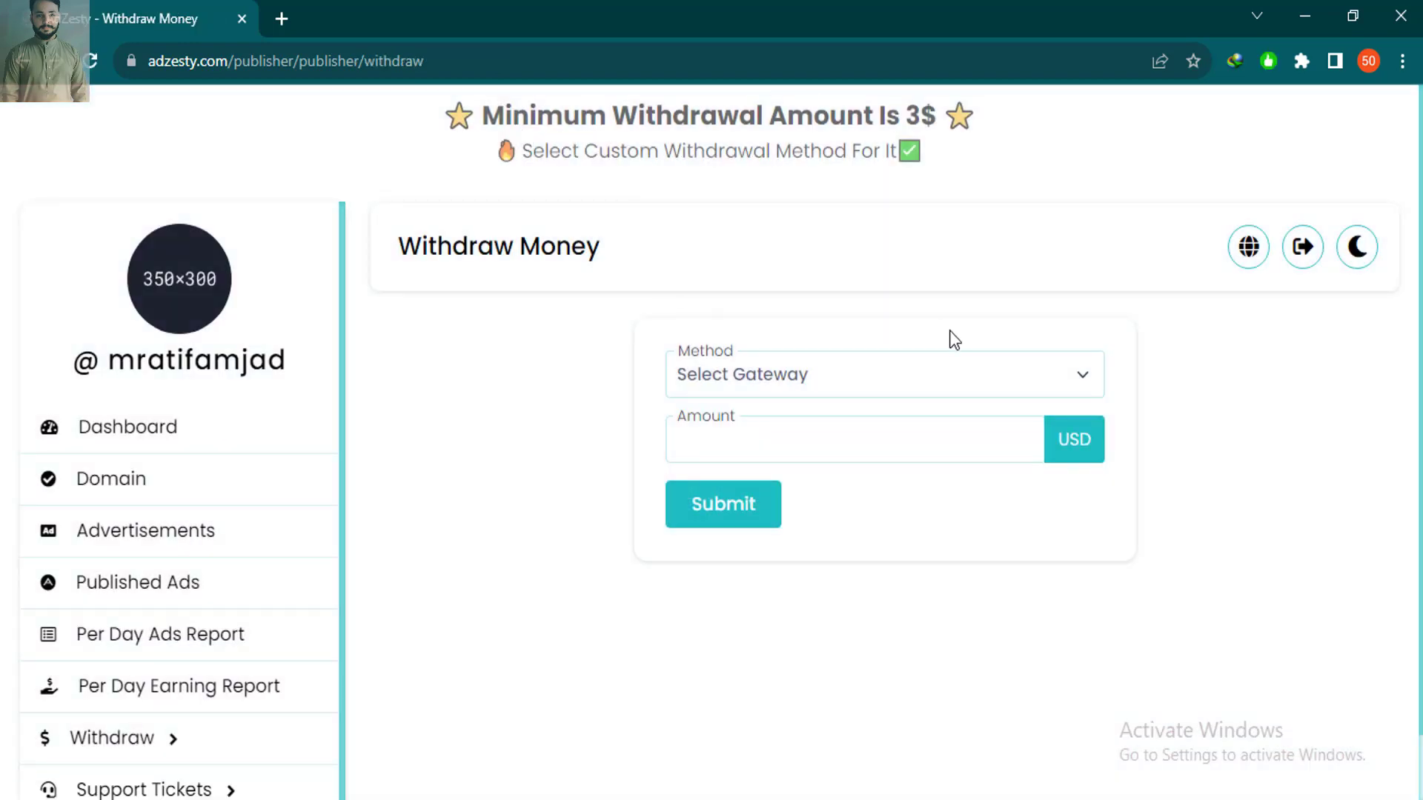
left_click(961, 374)
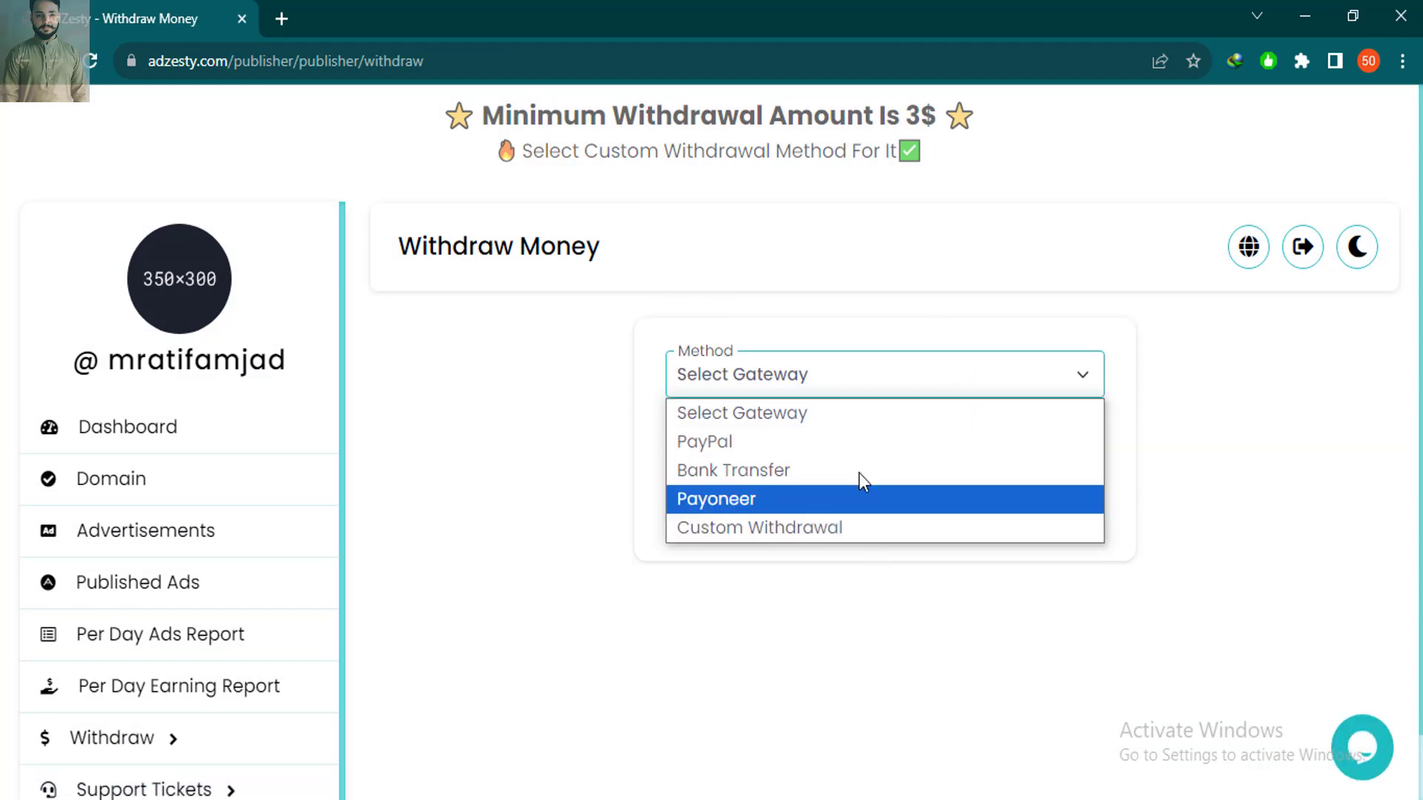
left_click(831, 528)
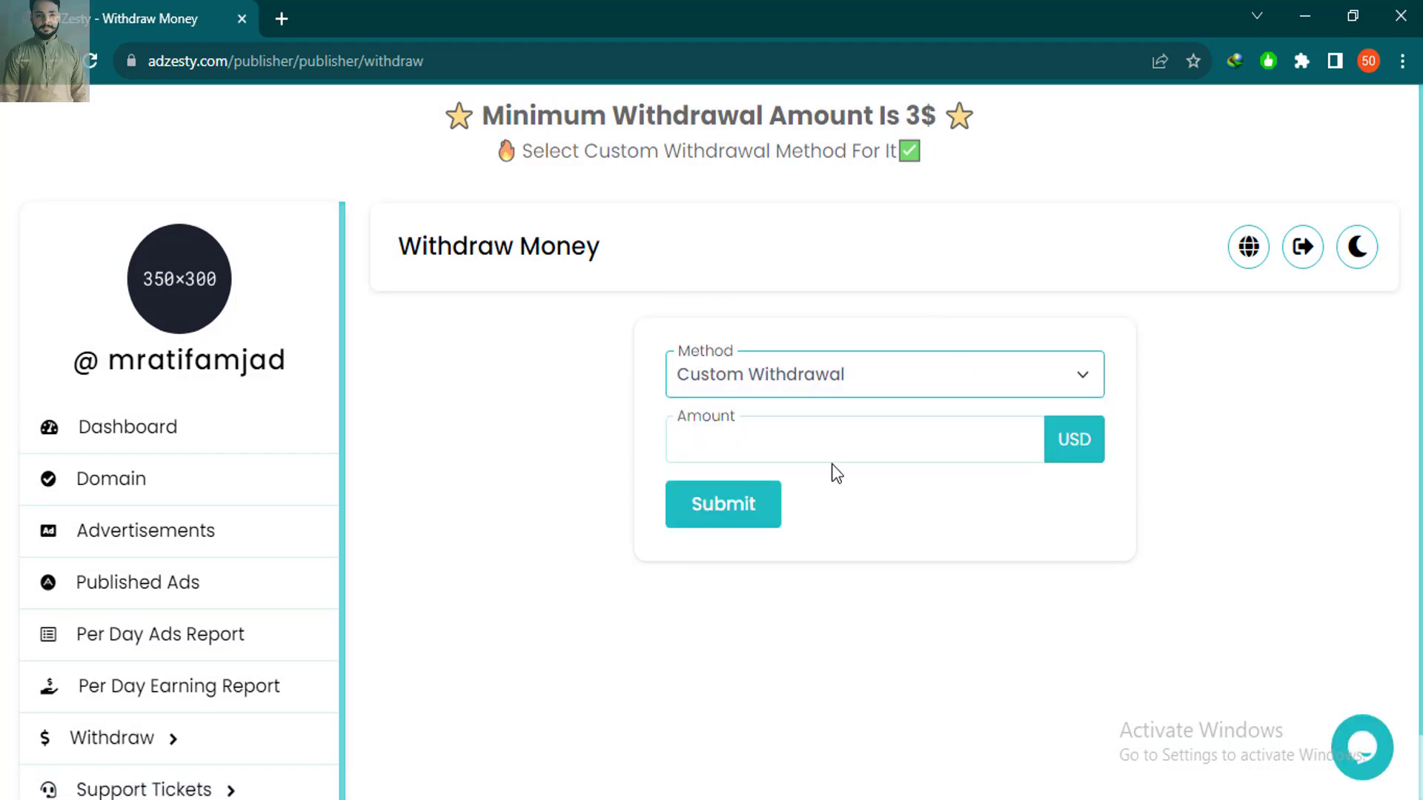
left_click(893, 448)
left_click(592, 580)
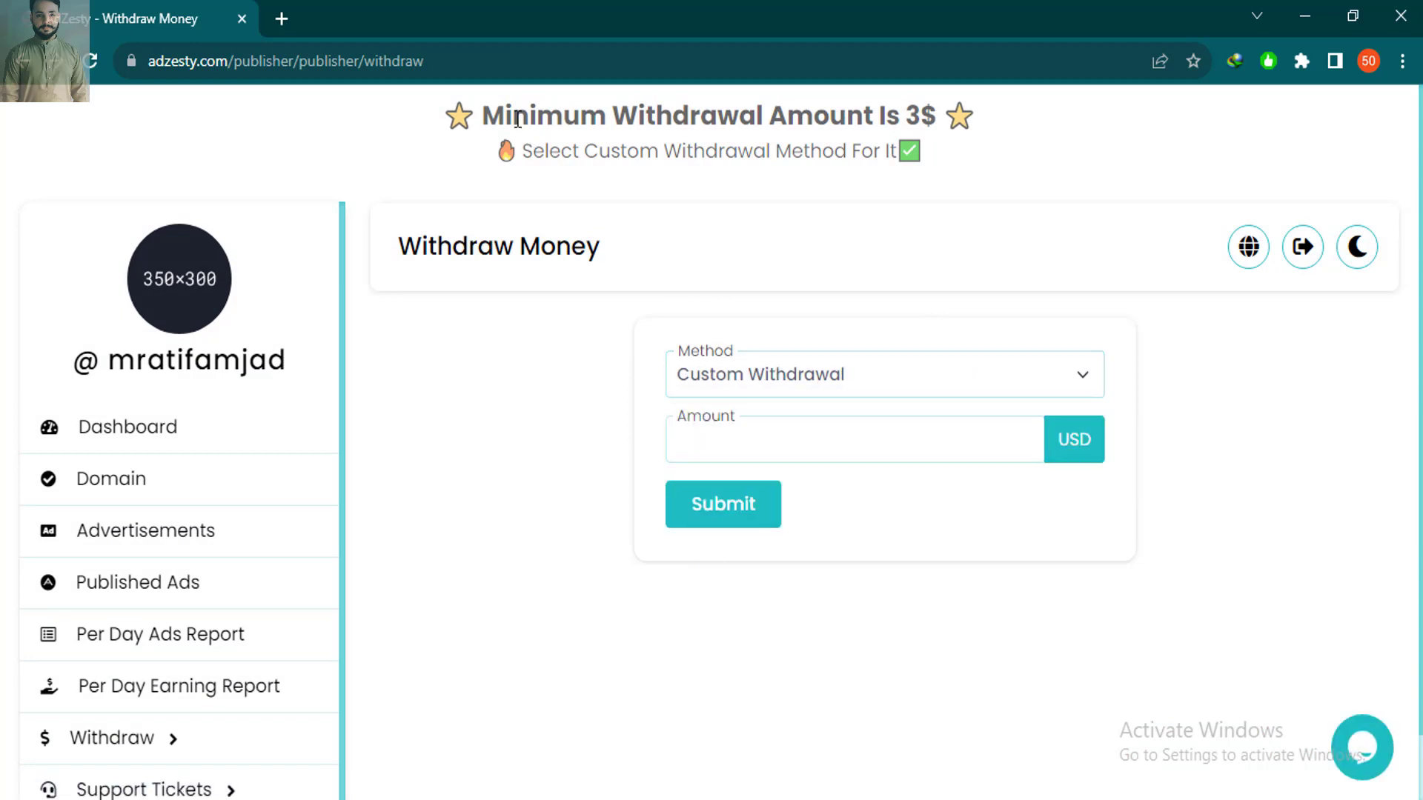
left_click_drag(519, 148, 752, 248)
left_click(469, 445)
Step: Return to the live blog and open the ShrtFly Review 2023 and Chat GPT Review posts to examine the ad placement
key("alt+Tab")
left_click(389, 18)
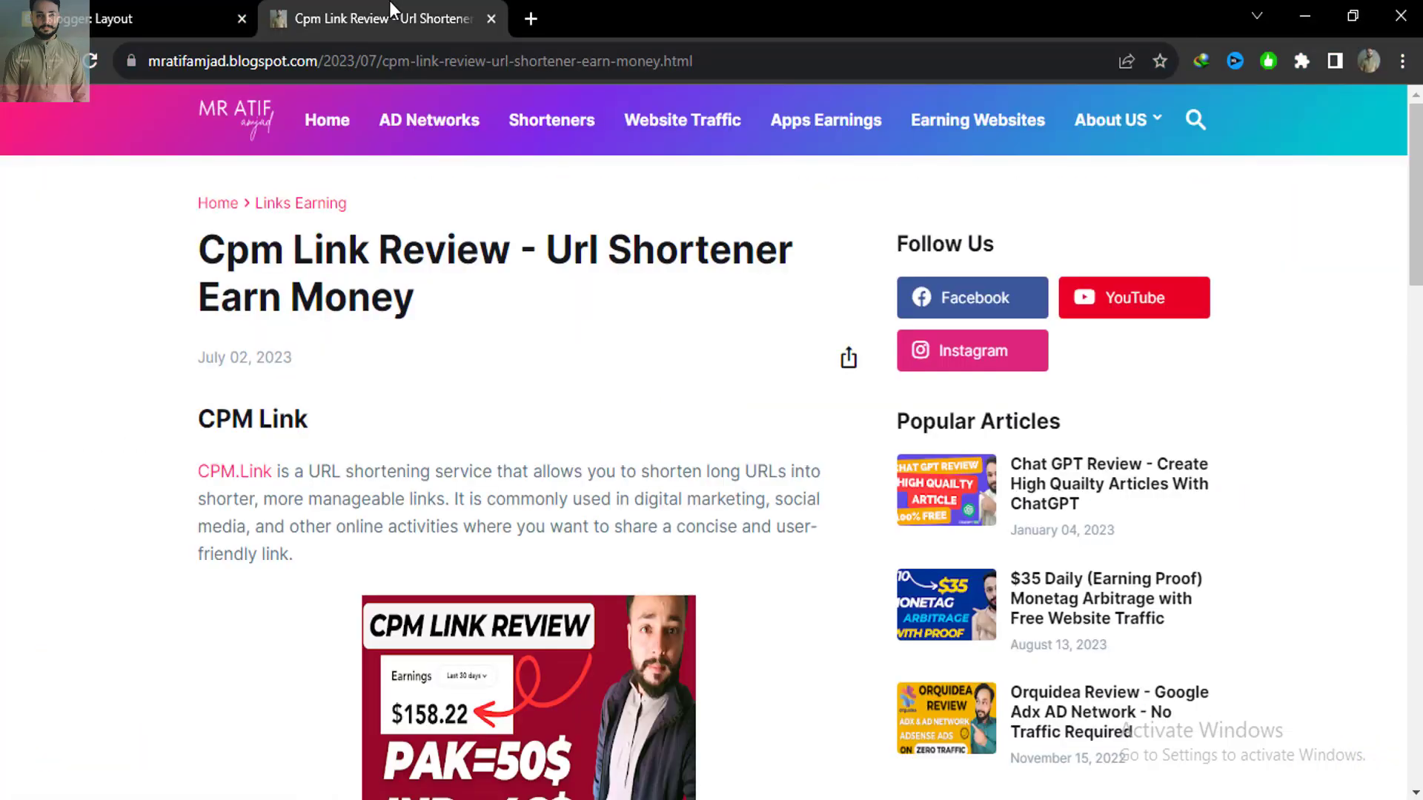
left_click(265, 135)
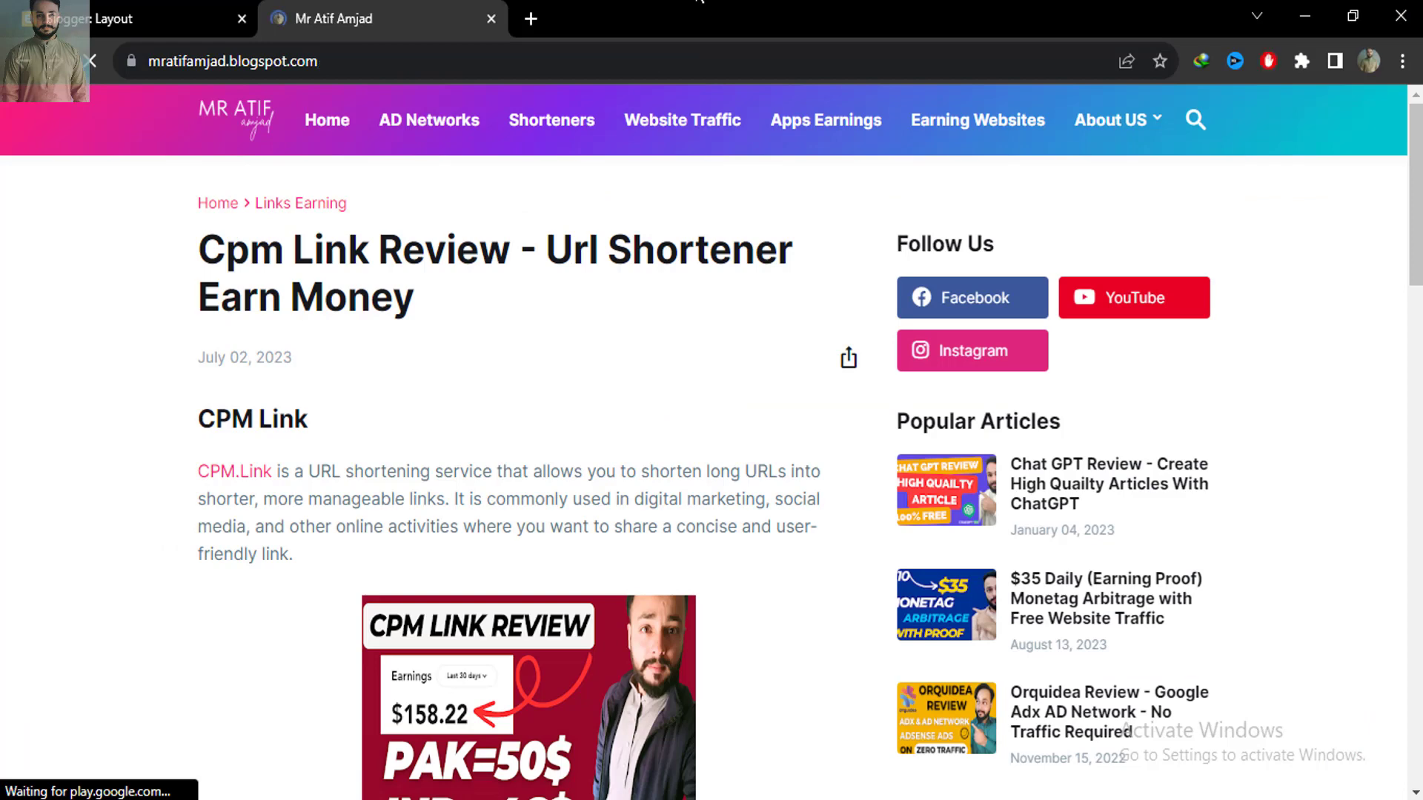
left_click(1052, 341)
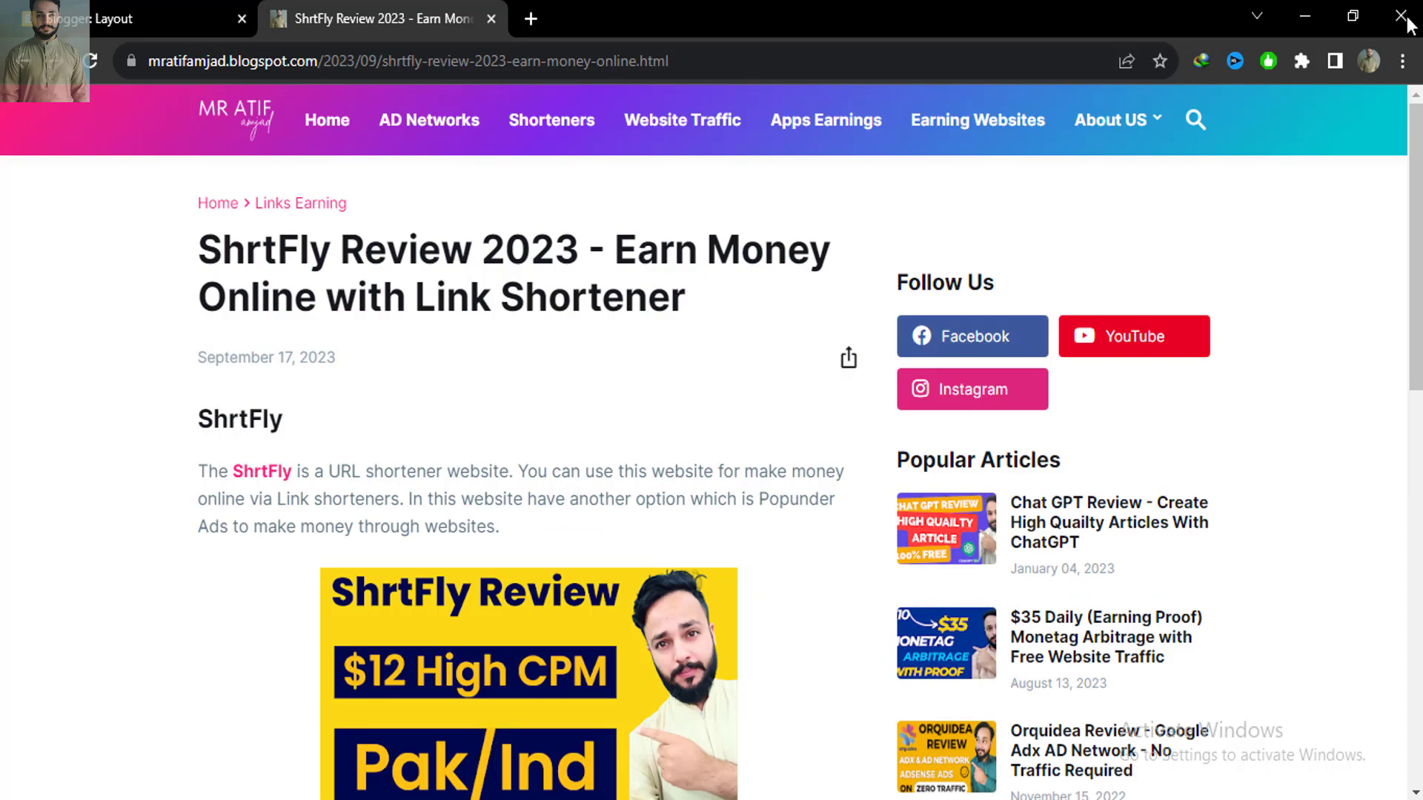
scroll(928, 265, "down", 5)
scroll(810, 441, "down", 7)
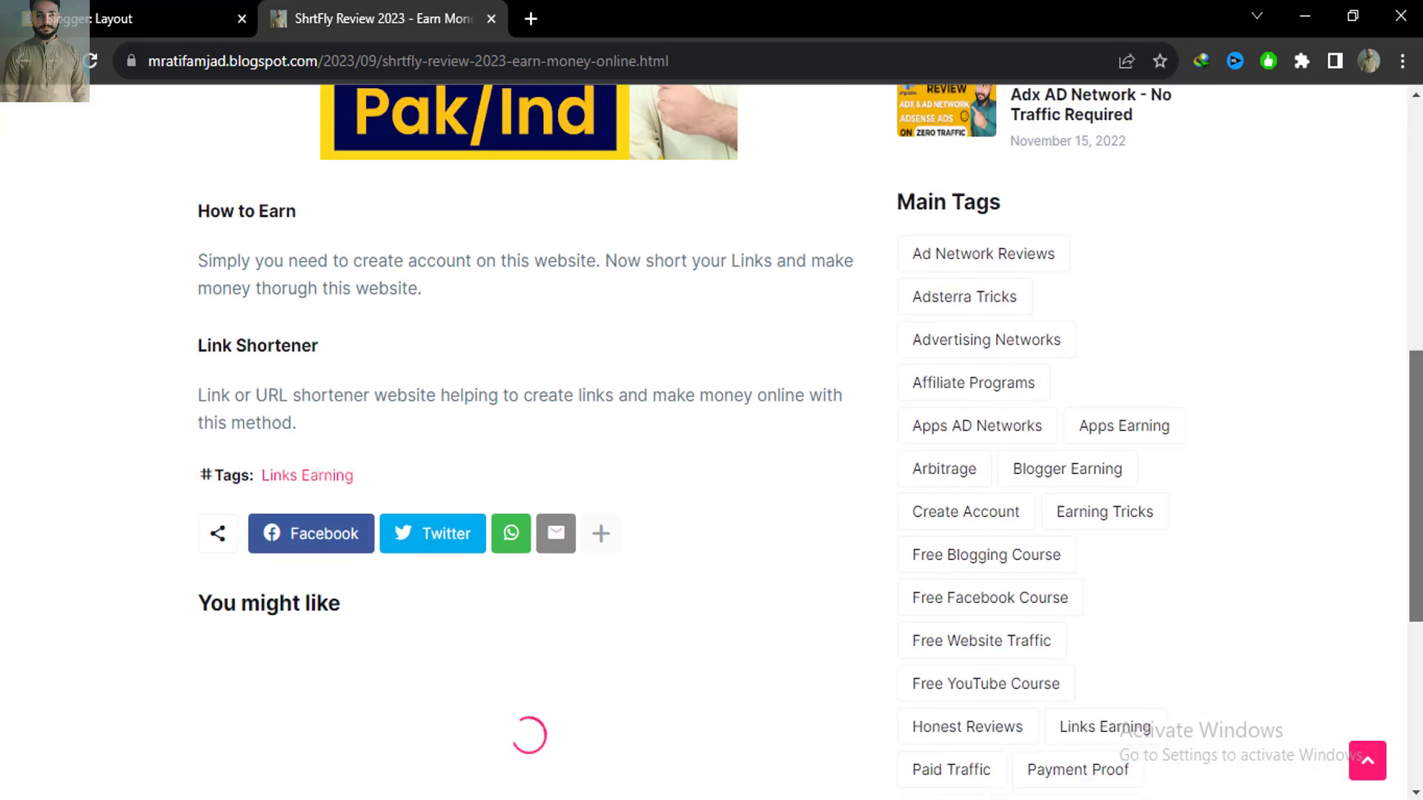
key("Home")
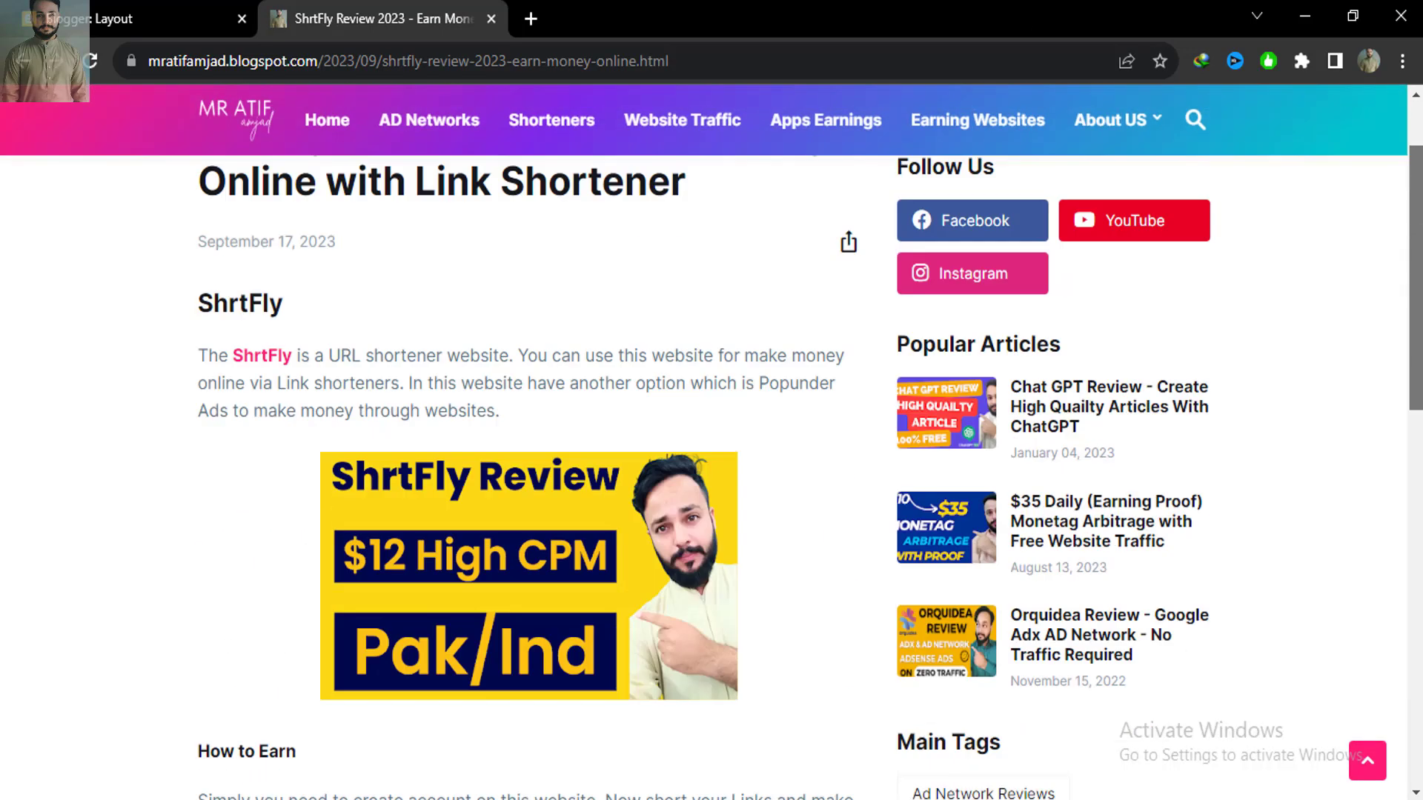
left_click(1109, 521)
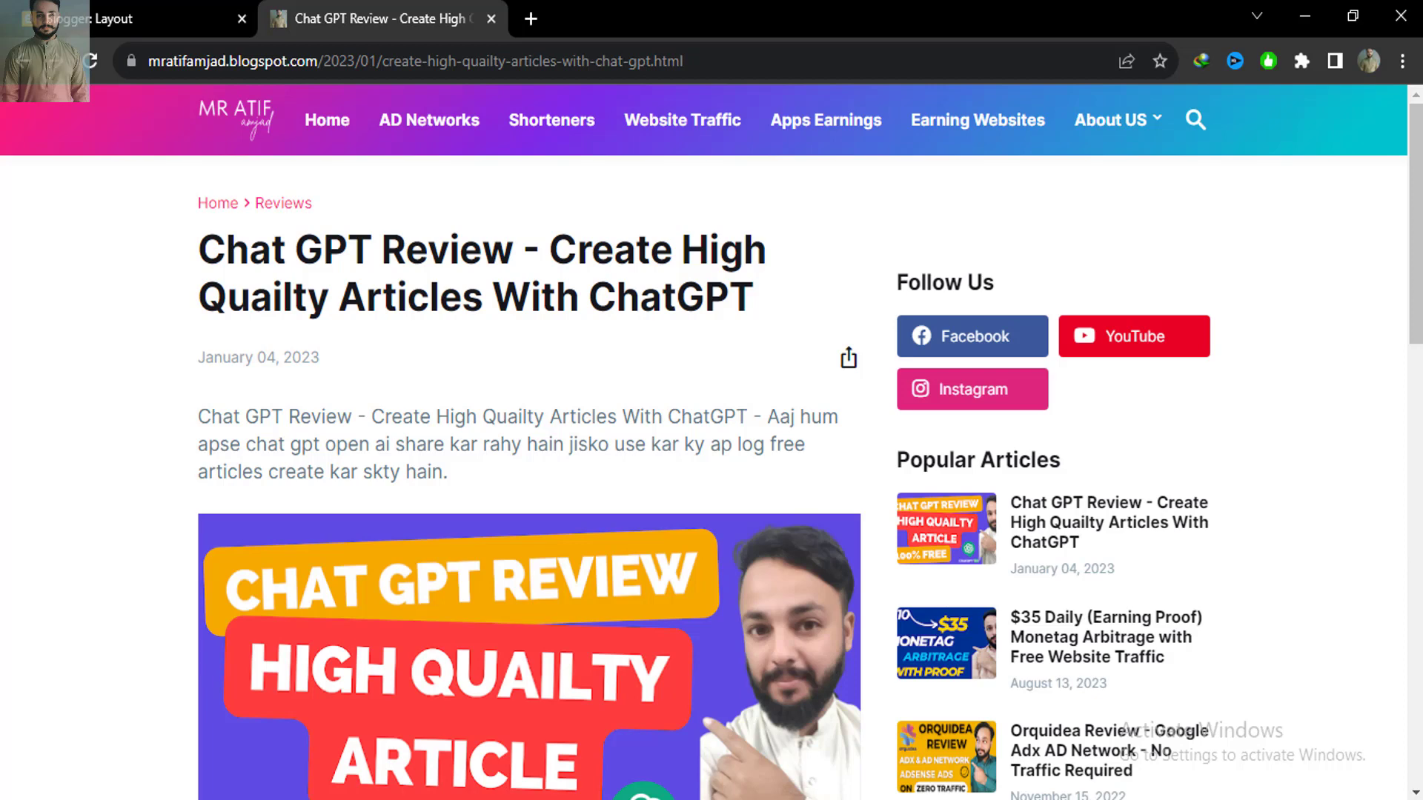
Step: Return to the blog's home page and open the Muslim AD Network Review post to examine its ad placement
left_click(335, 117)
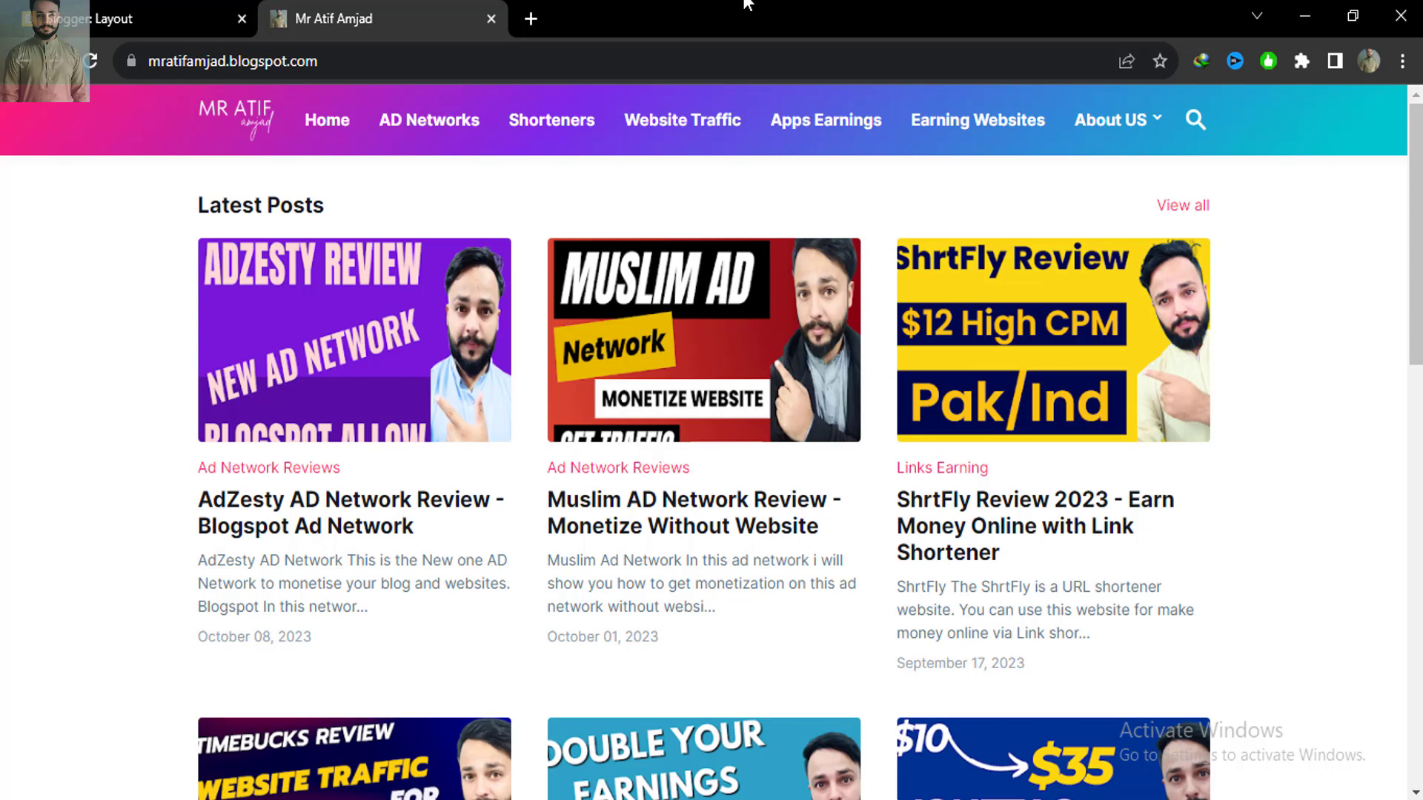
left_click(749, 507)
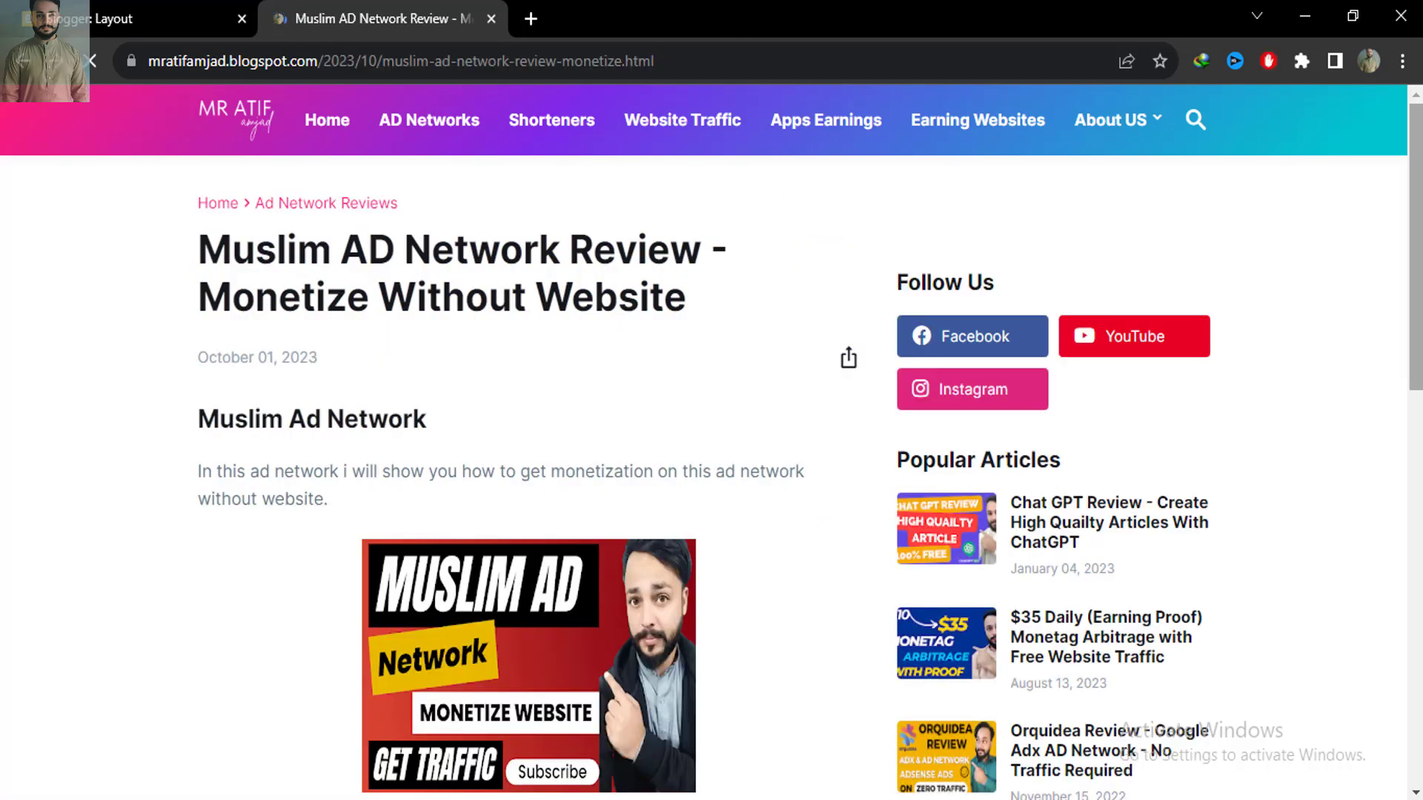
scroll(1292, 182, "down", 10)
scroll(1292, 182, "down", 5)
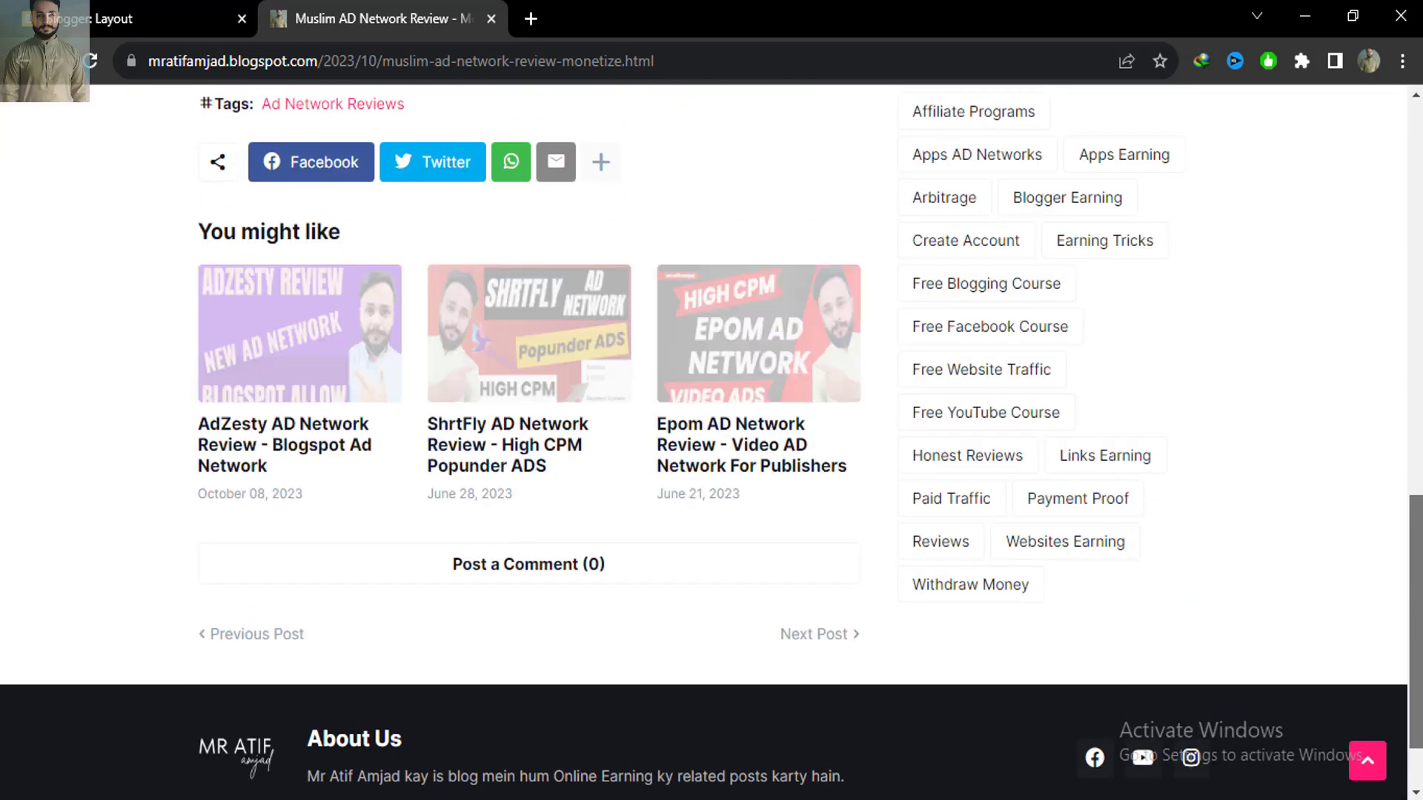
scroll(1200, 244, "up", 15)
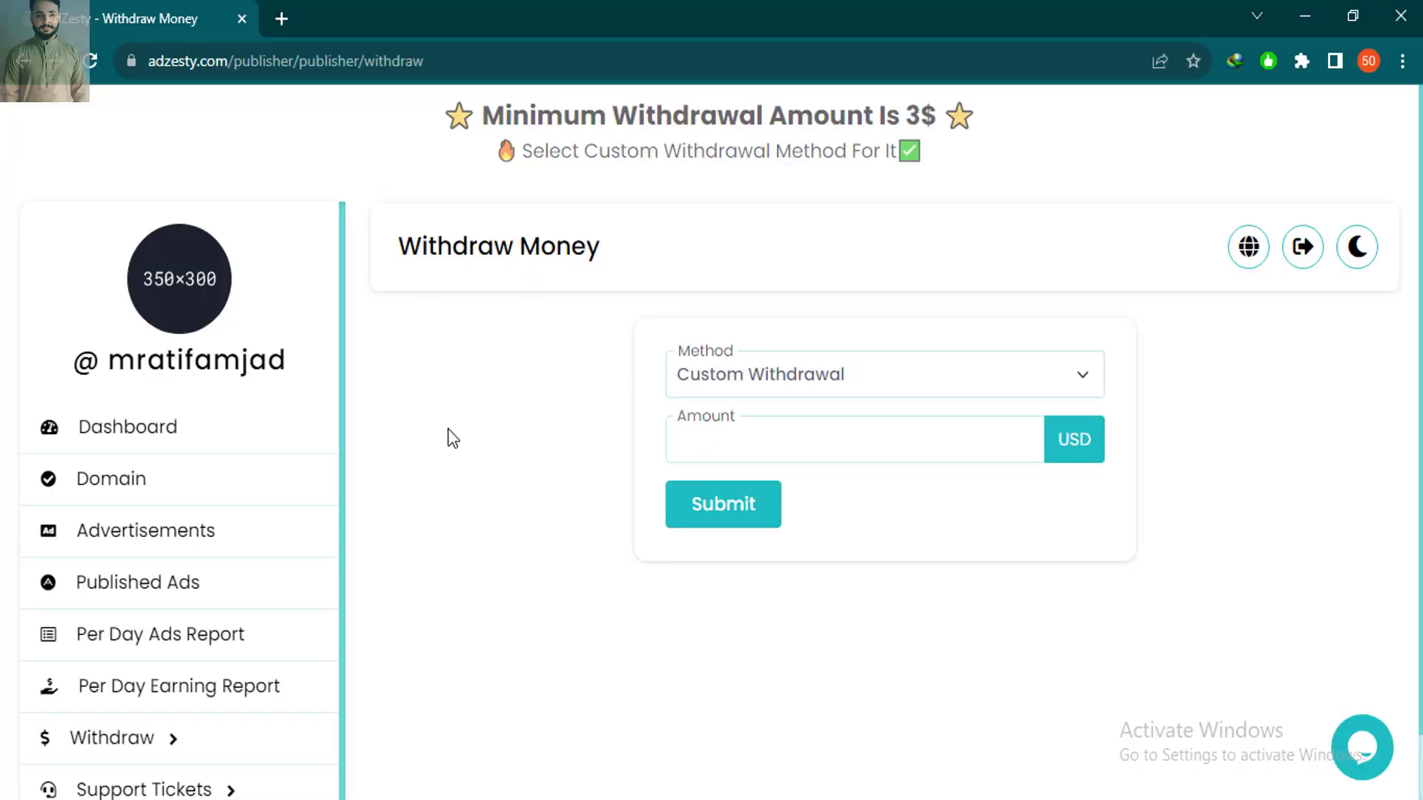
Step: Review AdZesty's published ads list and the available advertisement types, including the end of the 300x600 banner script
left_click(158, 585)
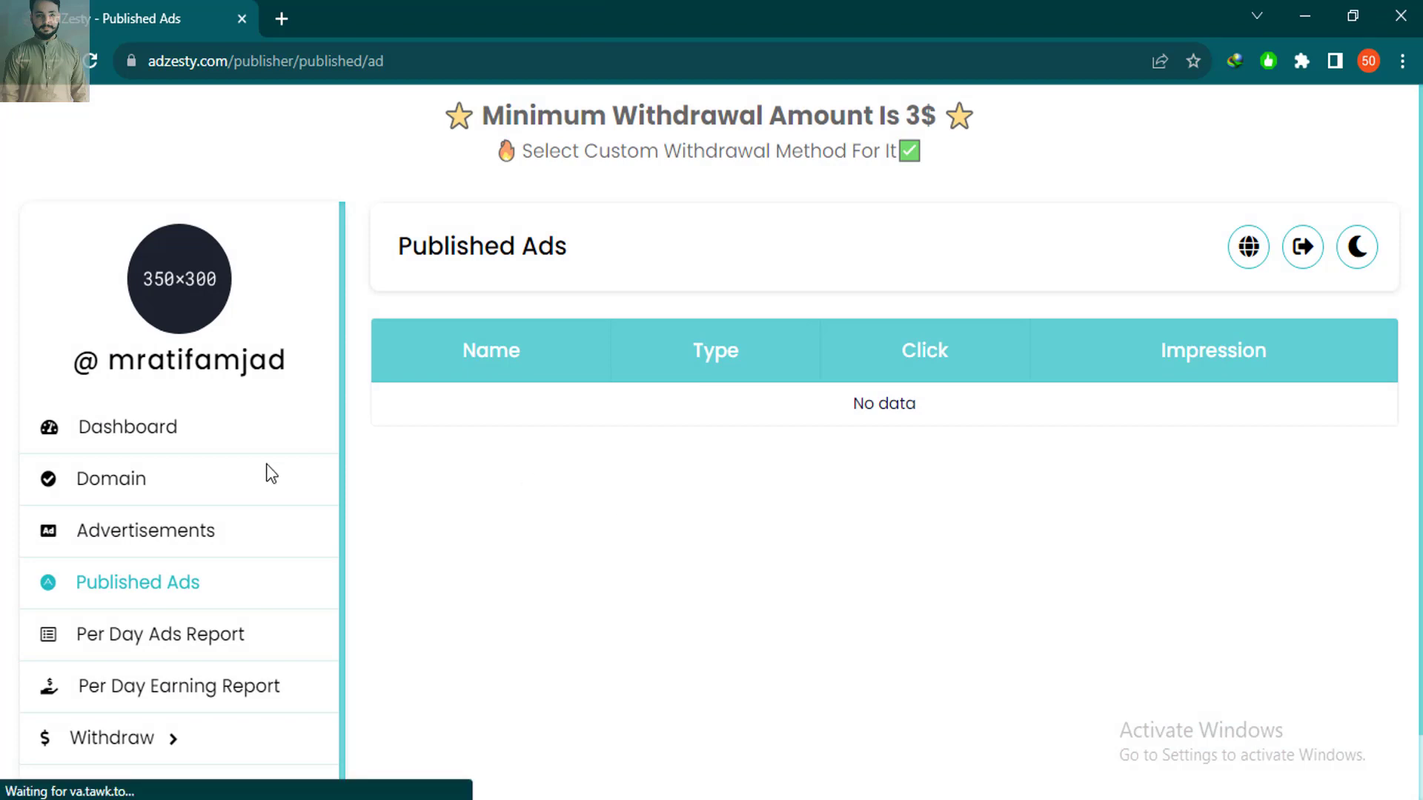
left_click(183, 522)
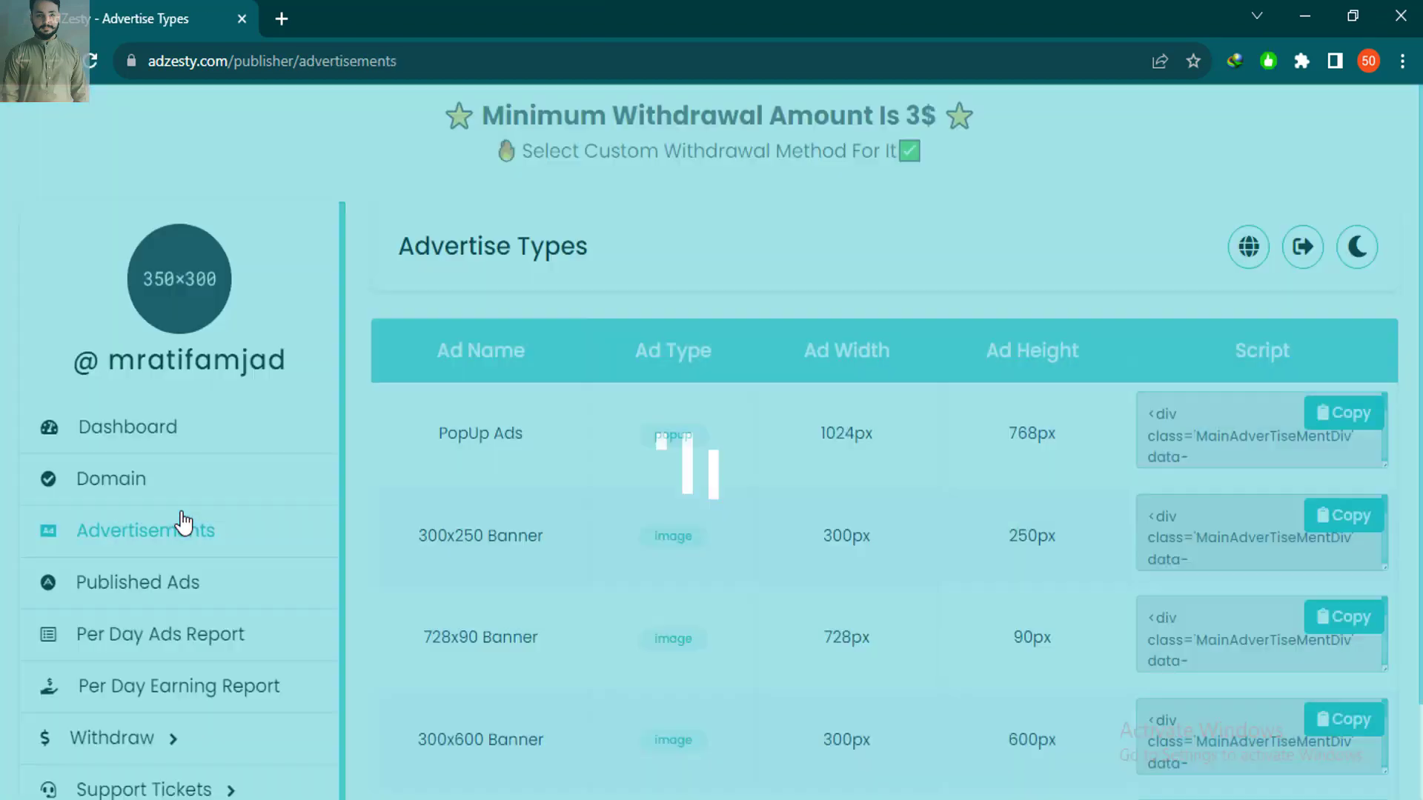
scroll(791, 367, "down", 2)
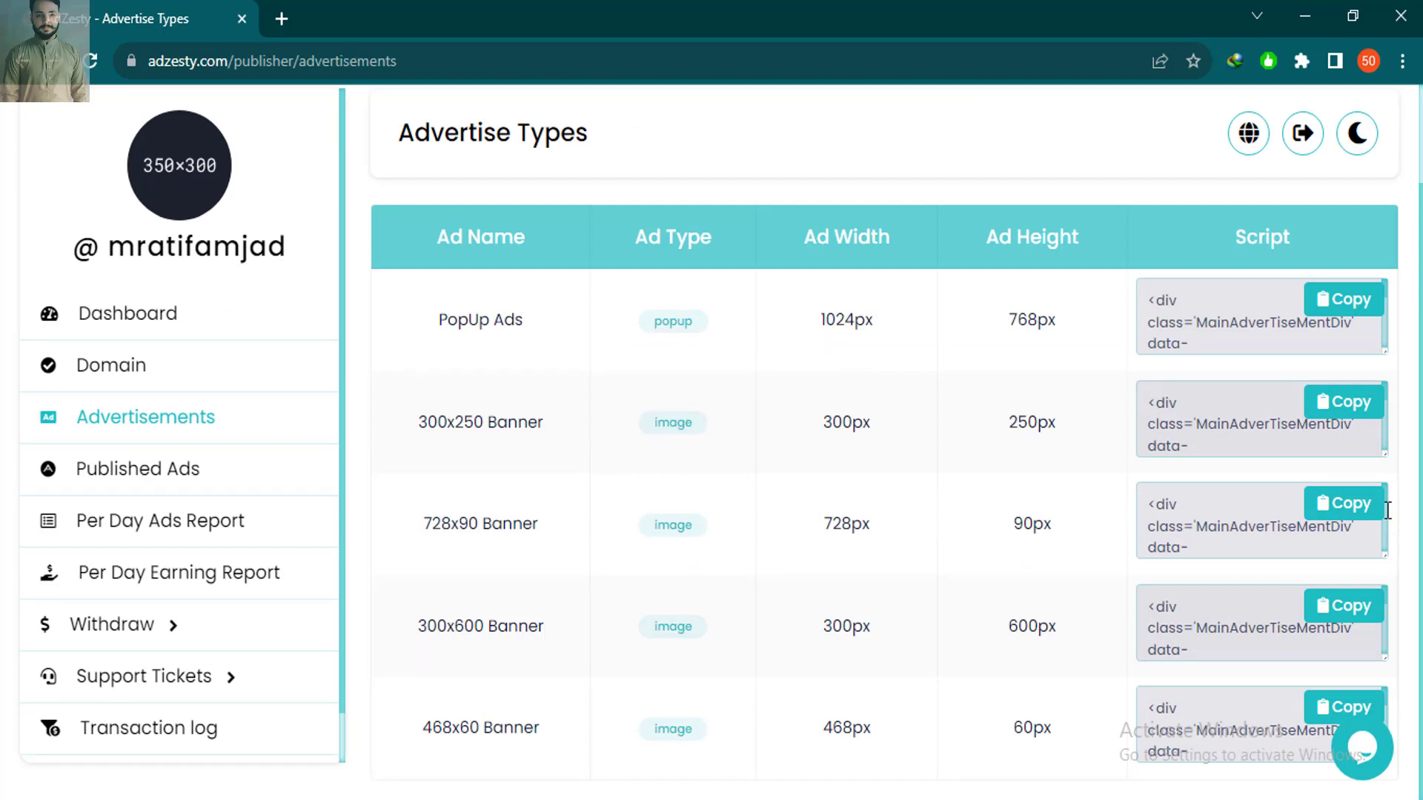
left_click(1384, 628)
scroll(1384, 629, "down", 3)
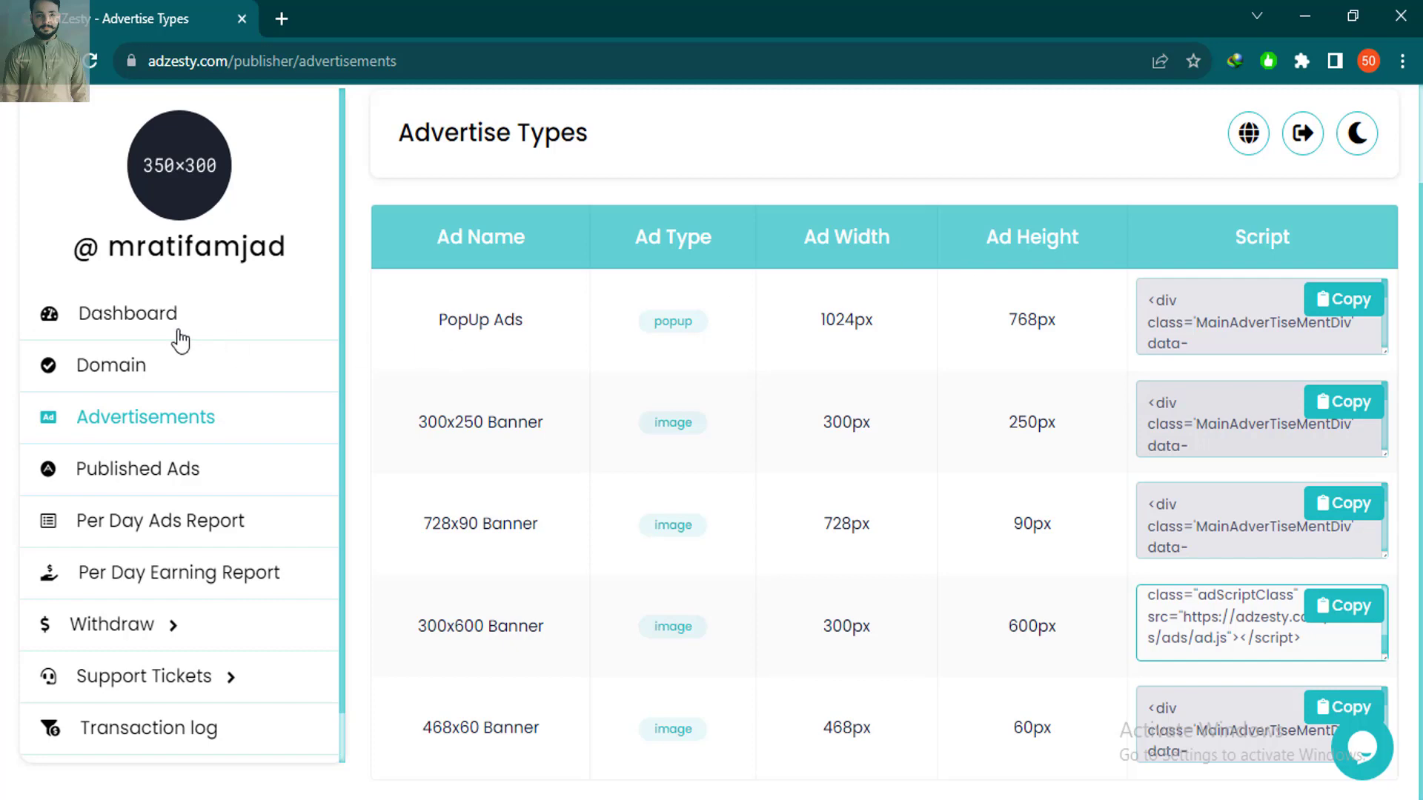
Step: Open the blog domain's verification page in AdZesty, view the Meta Tag method, and read the Domain File upload instructions
left_click(149, 367)
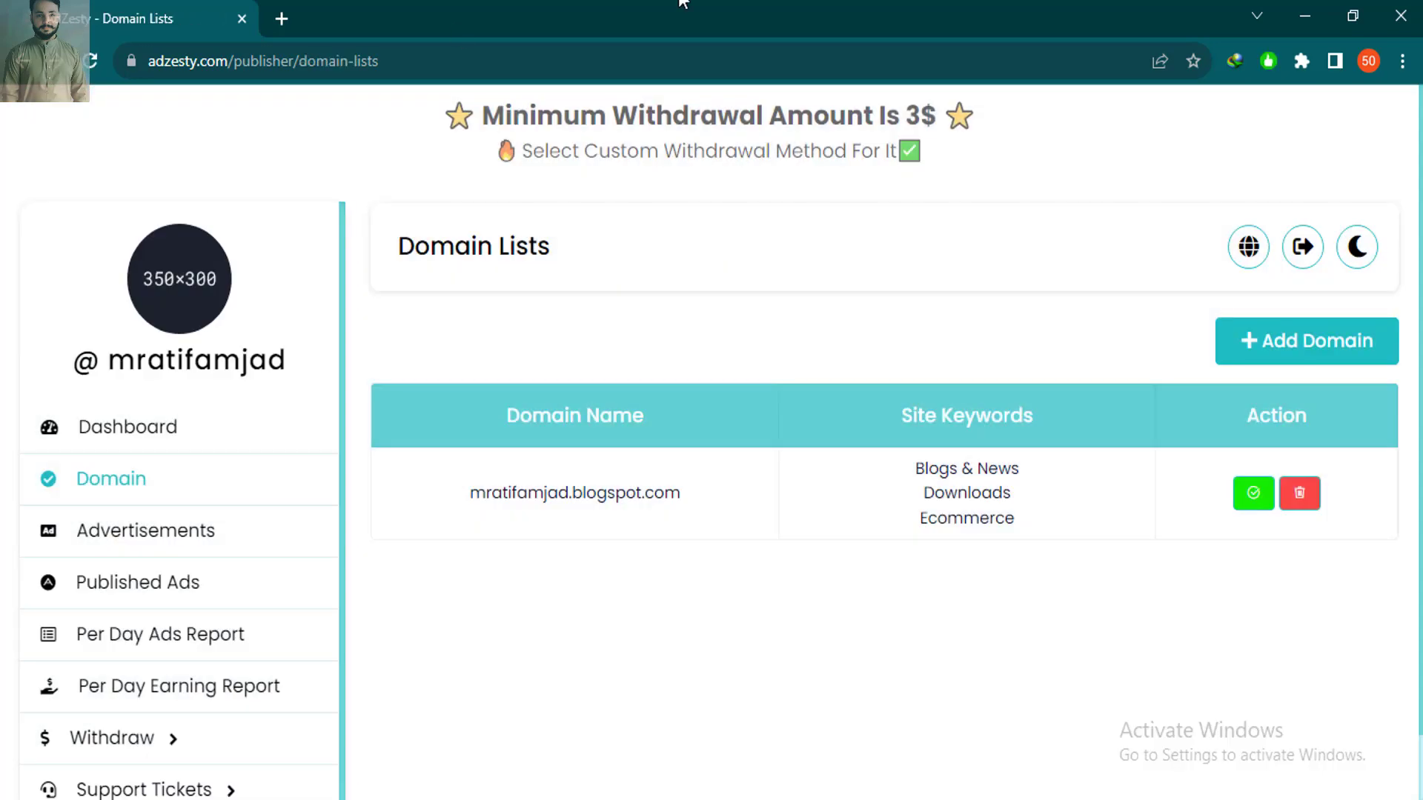
left_click(1253, 493)
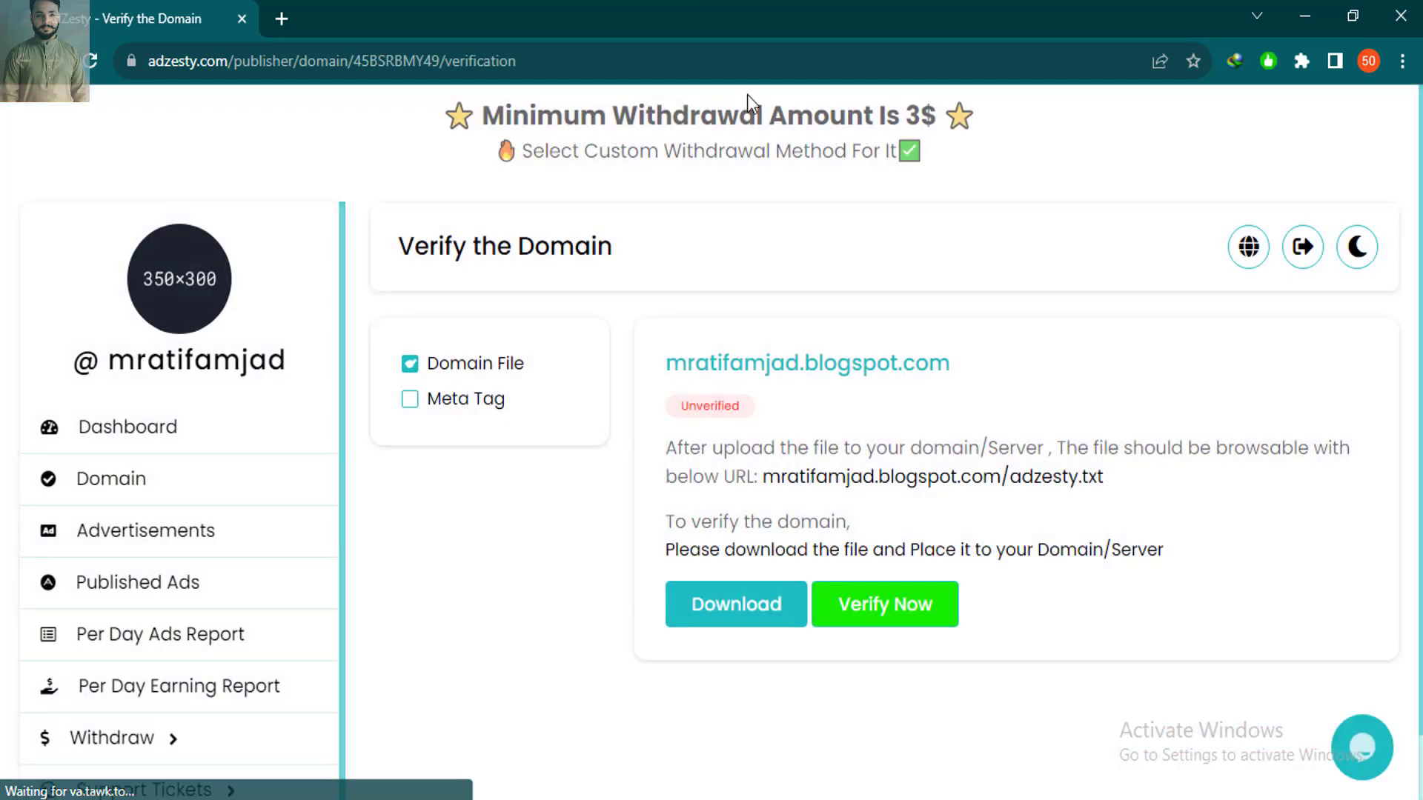
left_click(410, 400)
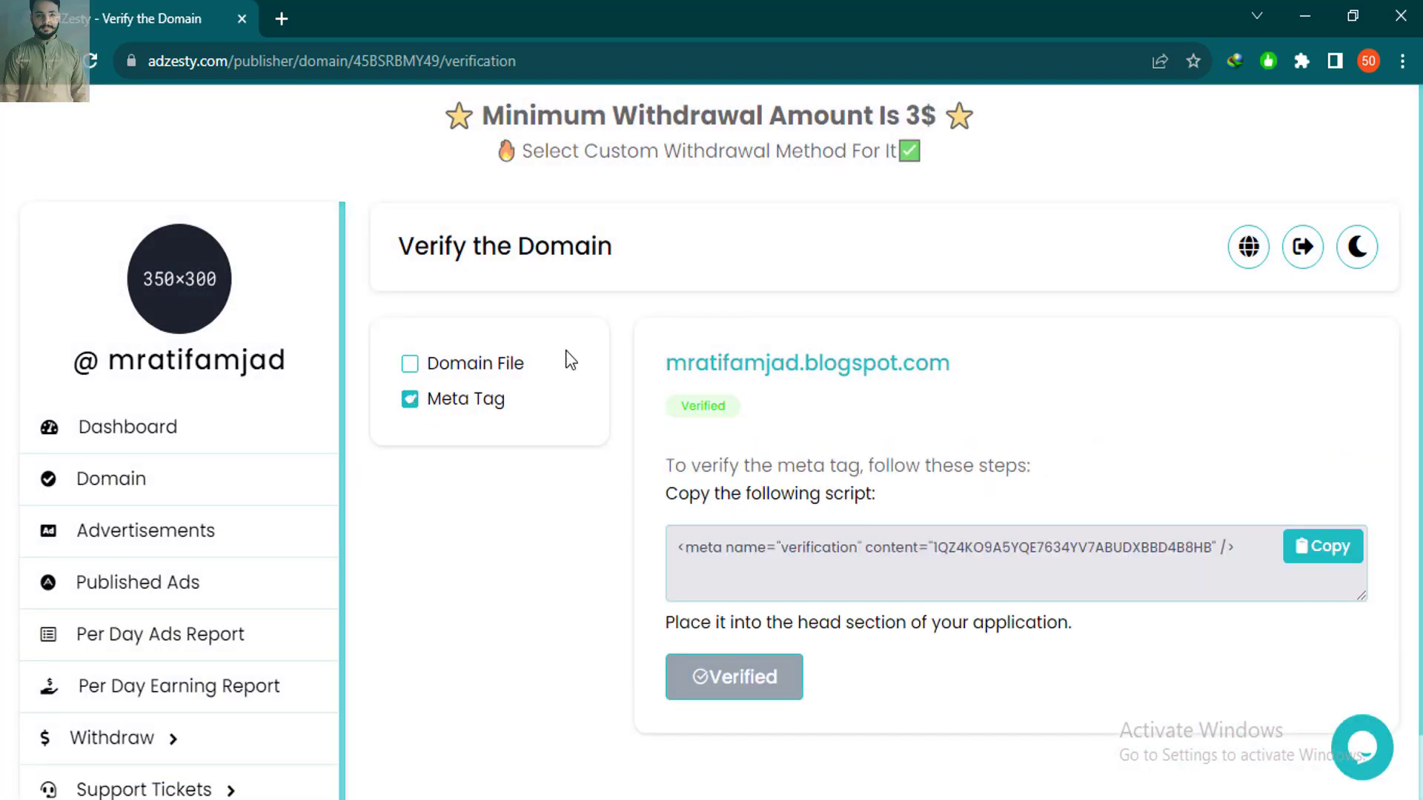
left_click(409, 364)
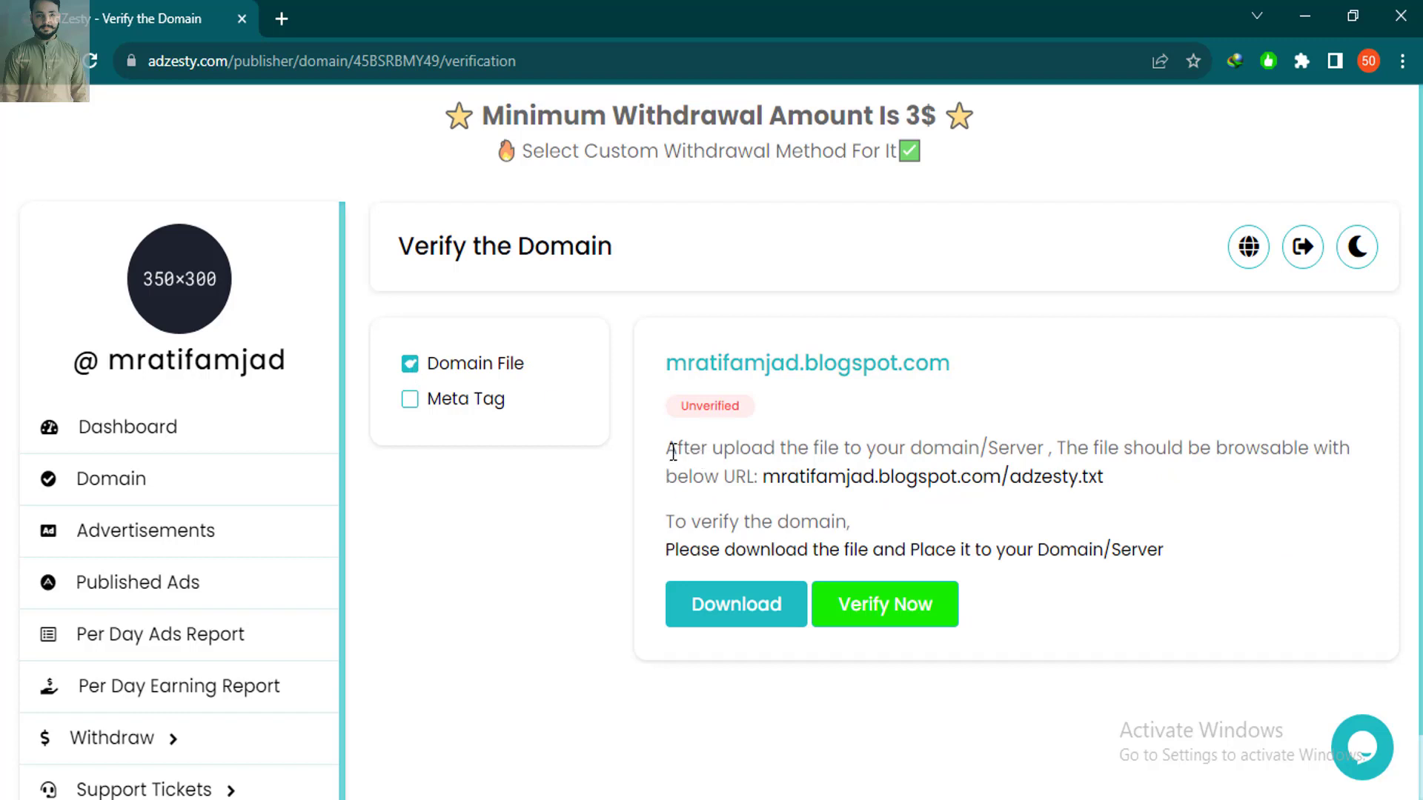
left_click_drag(667, 448, 1072, 449)
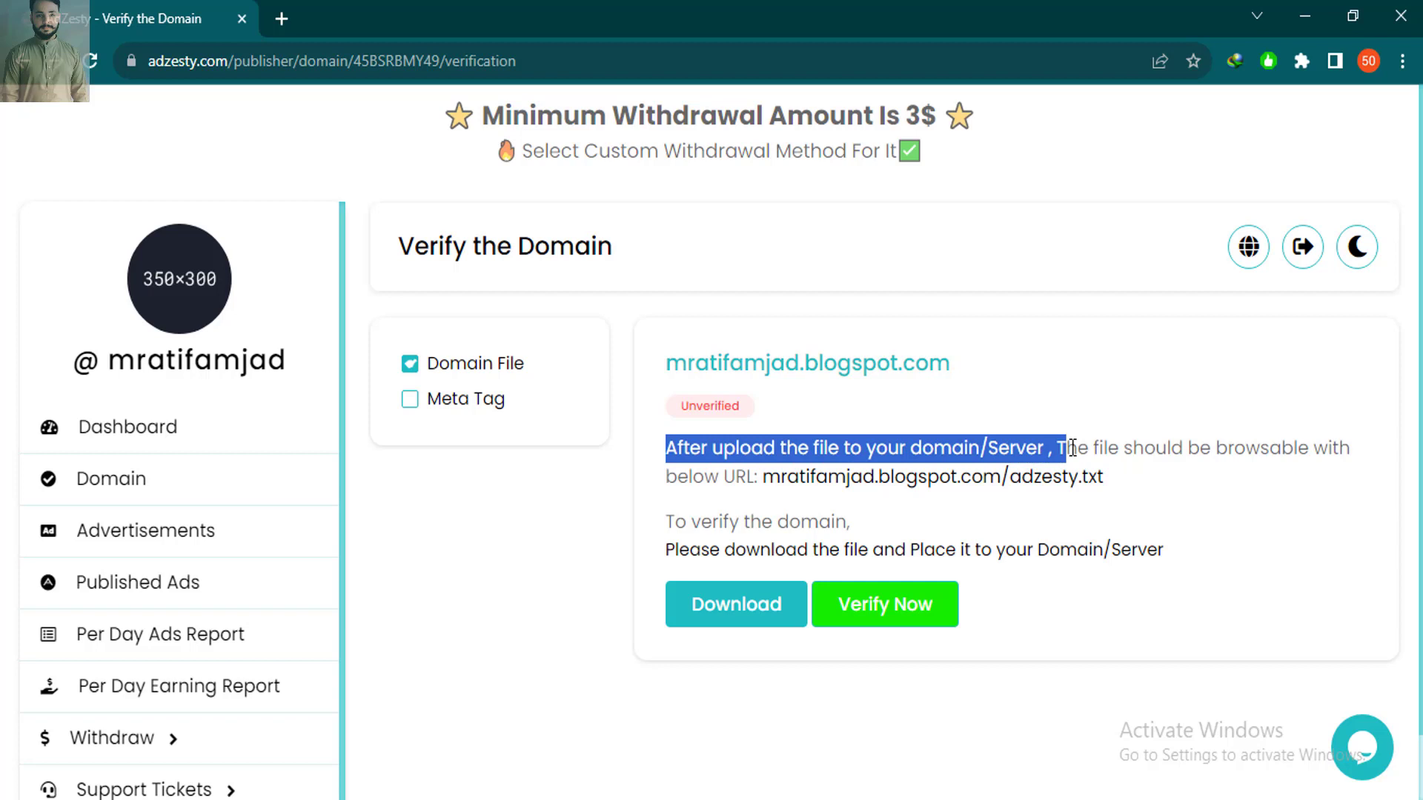
left_click_drag(1072, 449, 1116, 479)
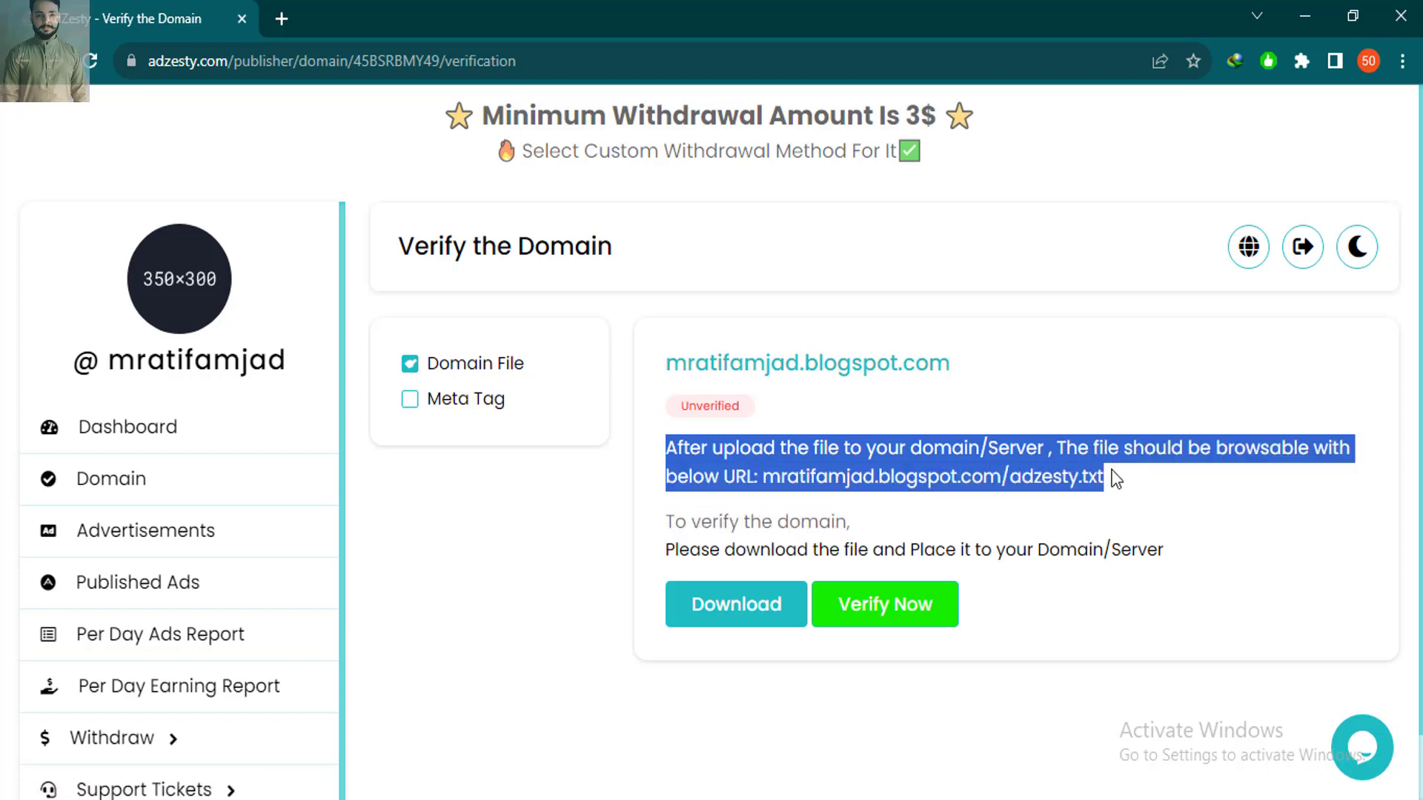
left_click(1117, 479)
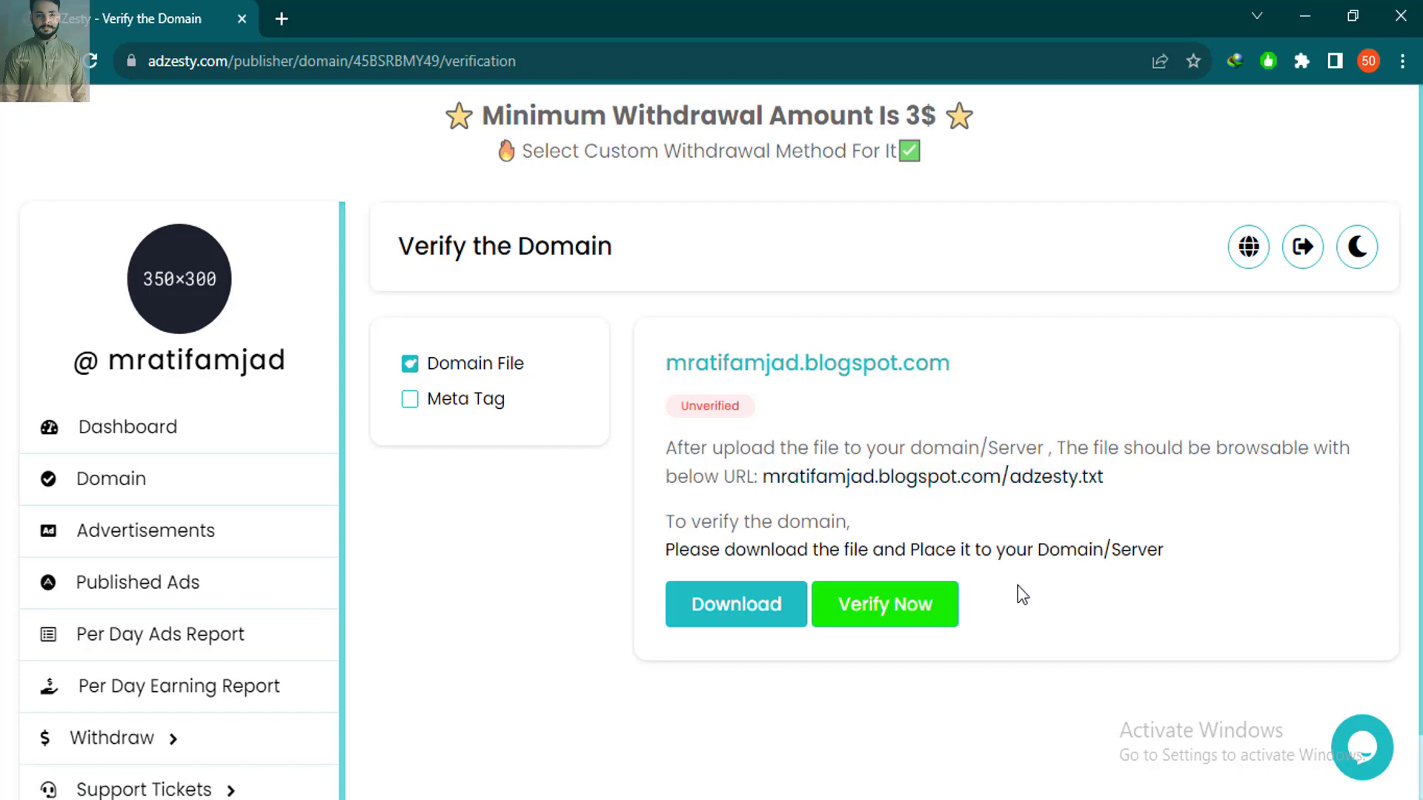
Step: Switch the domain verification view to the Meta Tag method and read its instructions
left_click(417, 404)
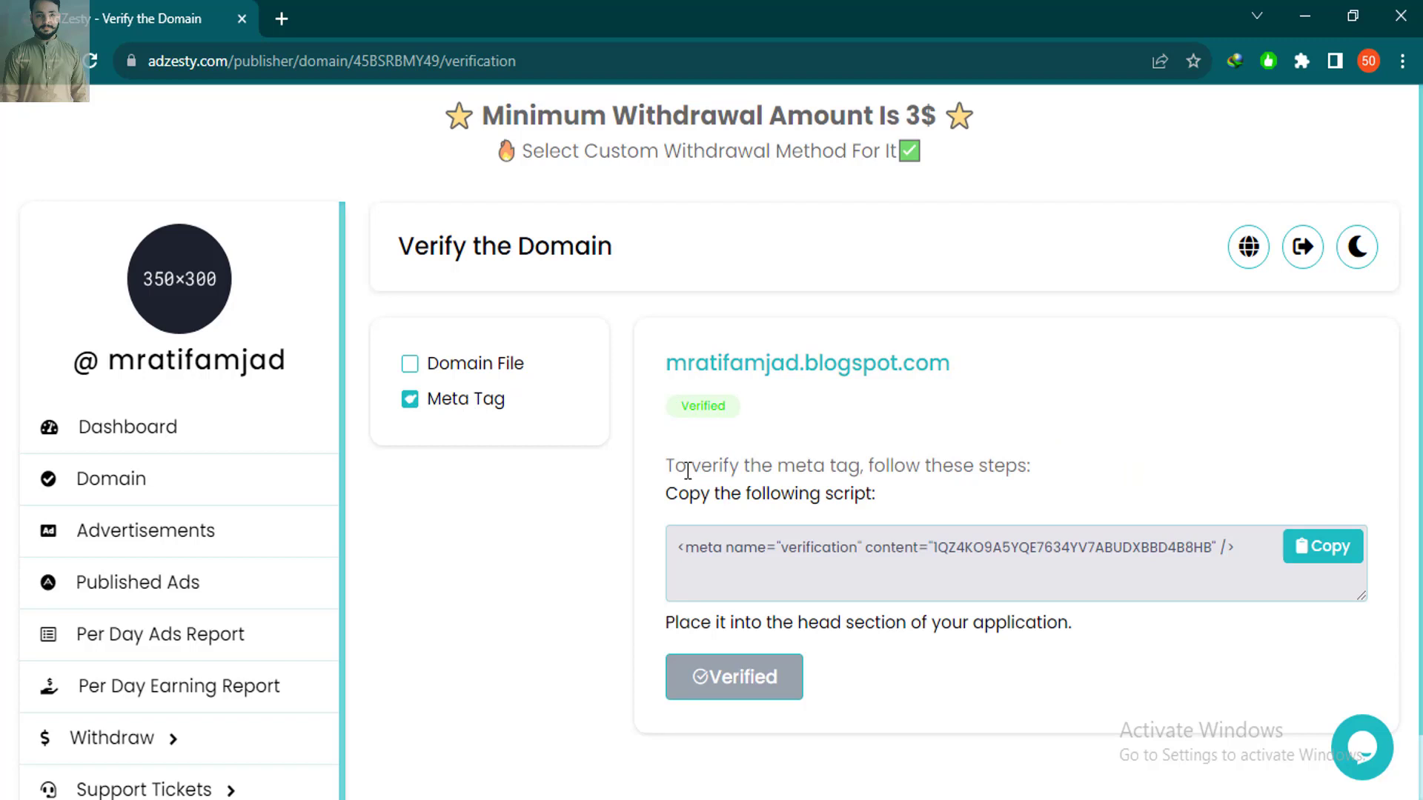
left_click_drag(675, 467, 848, 467)
left_click_drag(1063, 460, 1077, 495)
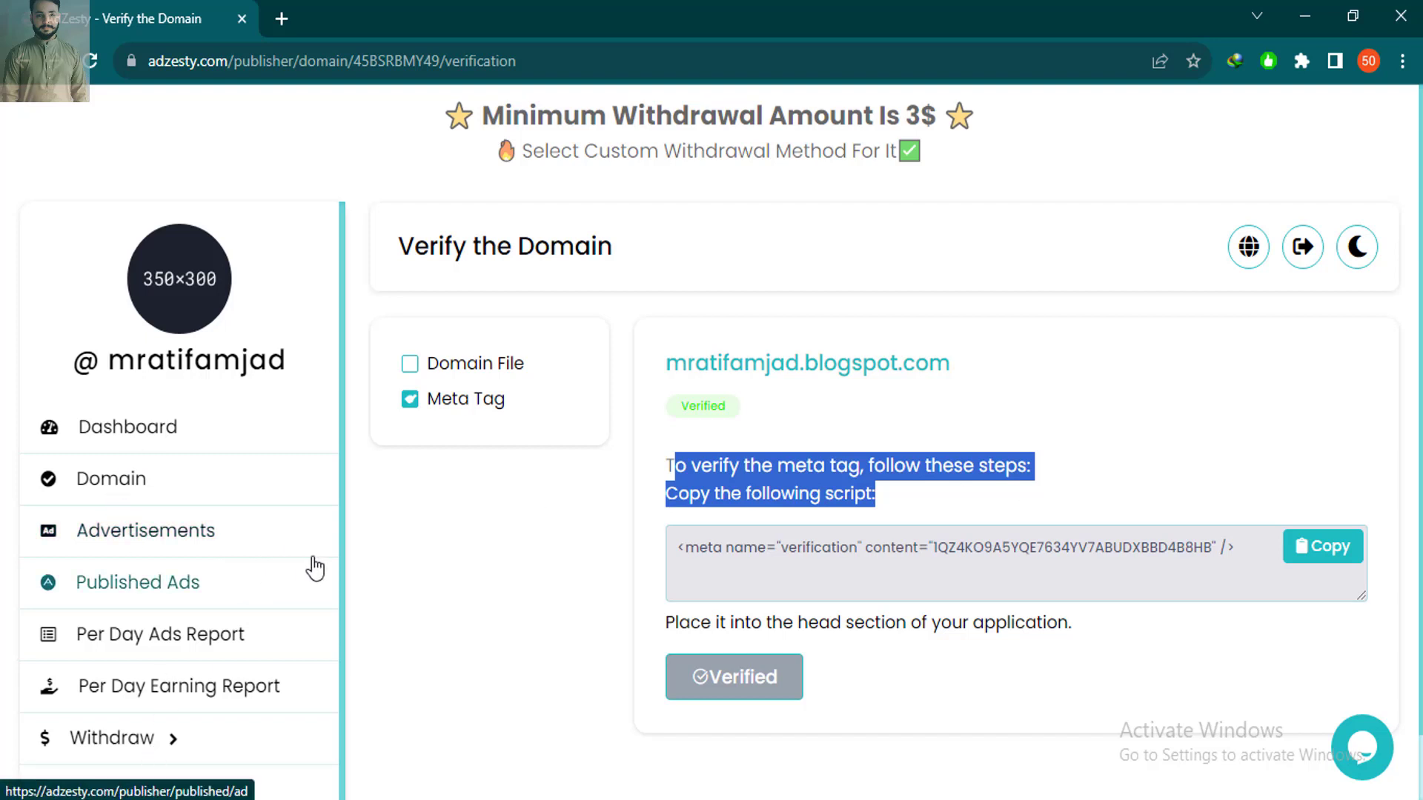
Step: Look over AdZesty's advertisement types and published ads again, and review the dashboard's statistics and monthly charts
scroll(343, 593, "down", 1)
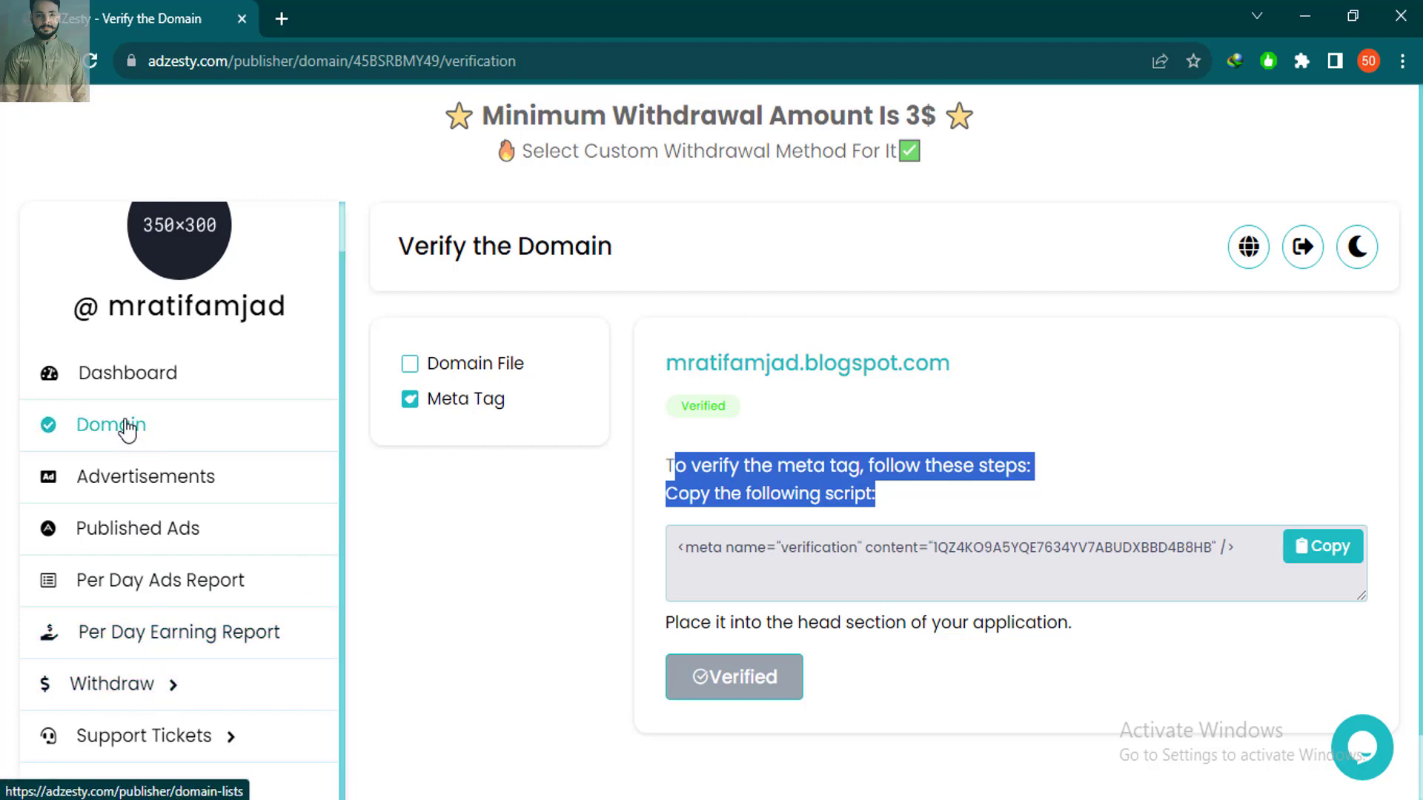
left_click(132, 478)
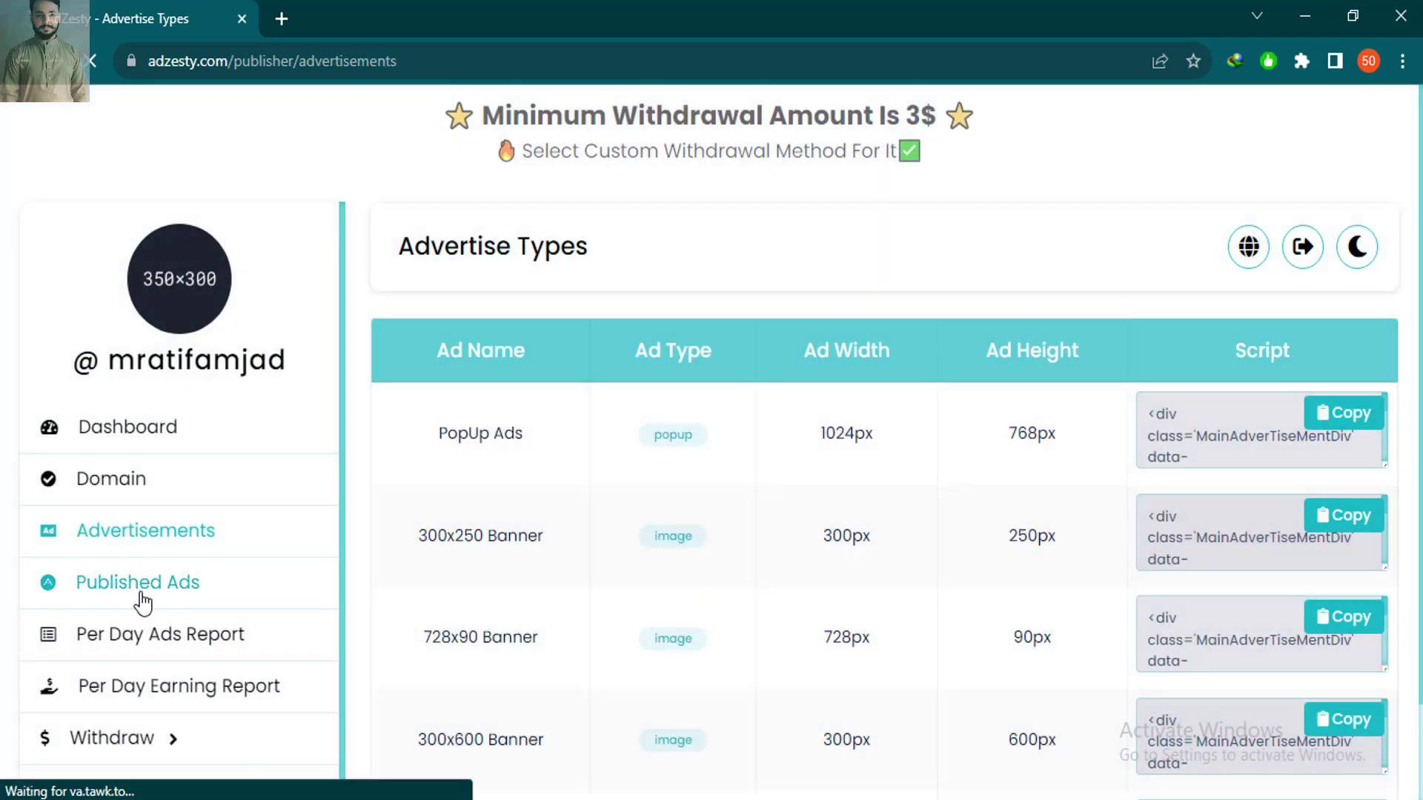
left_click(139, 593)
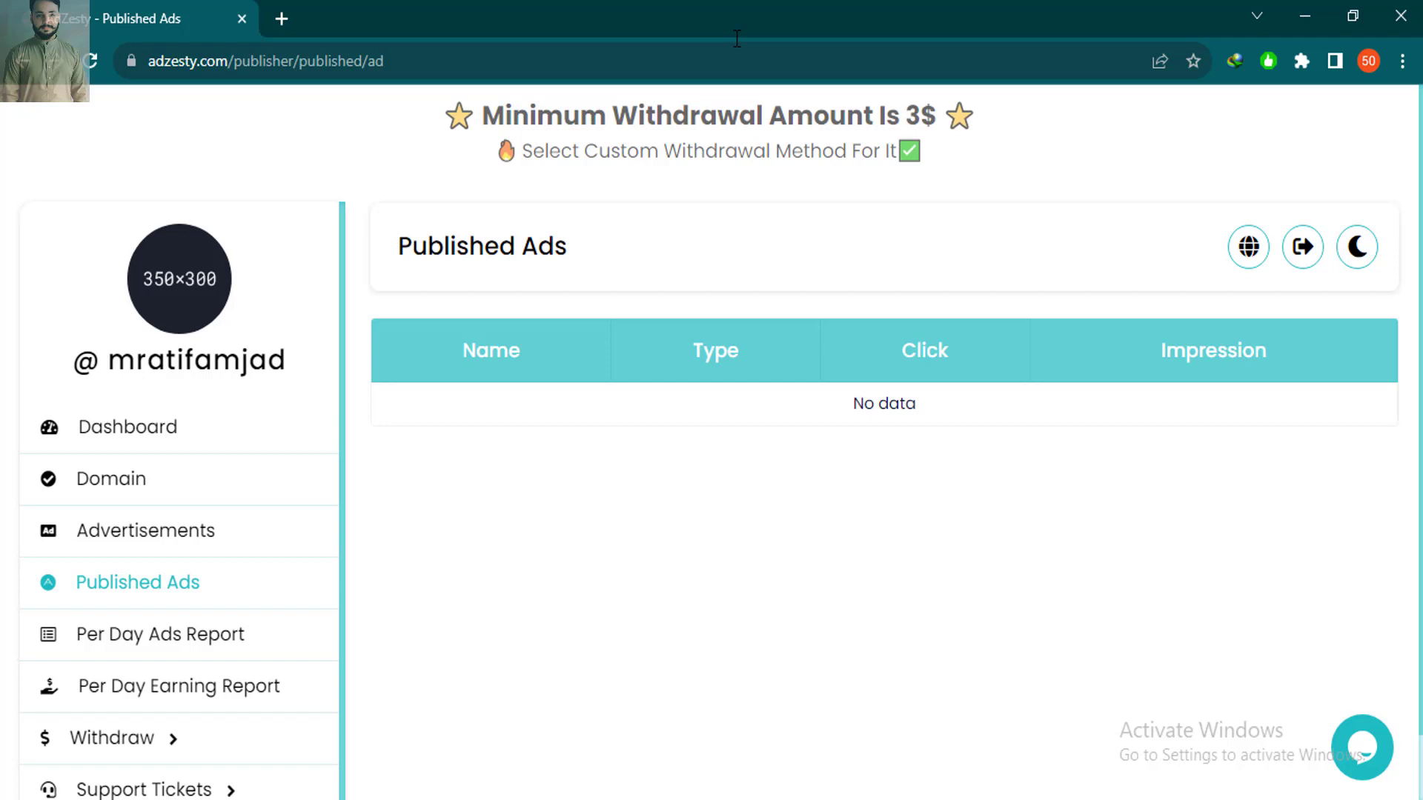
left_click(187, 423)
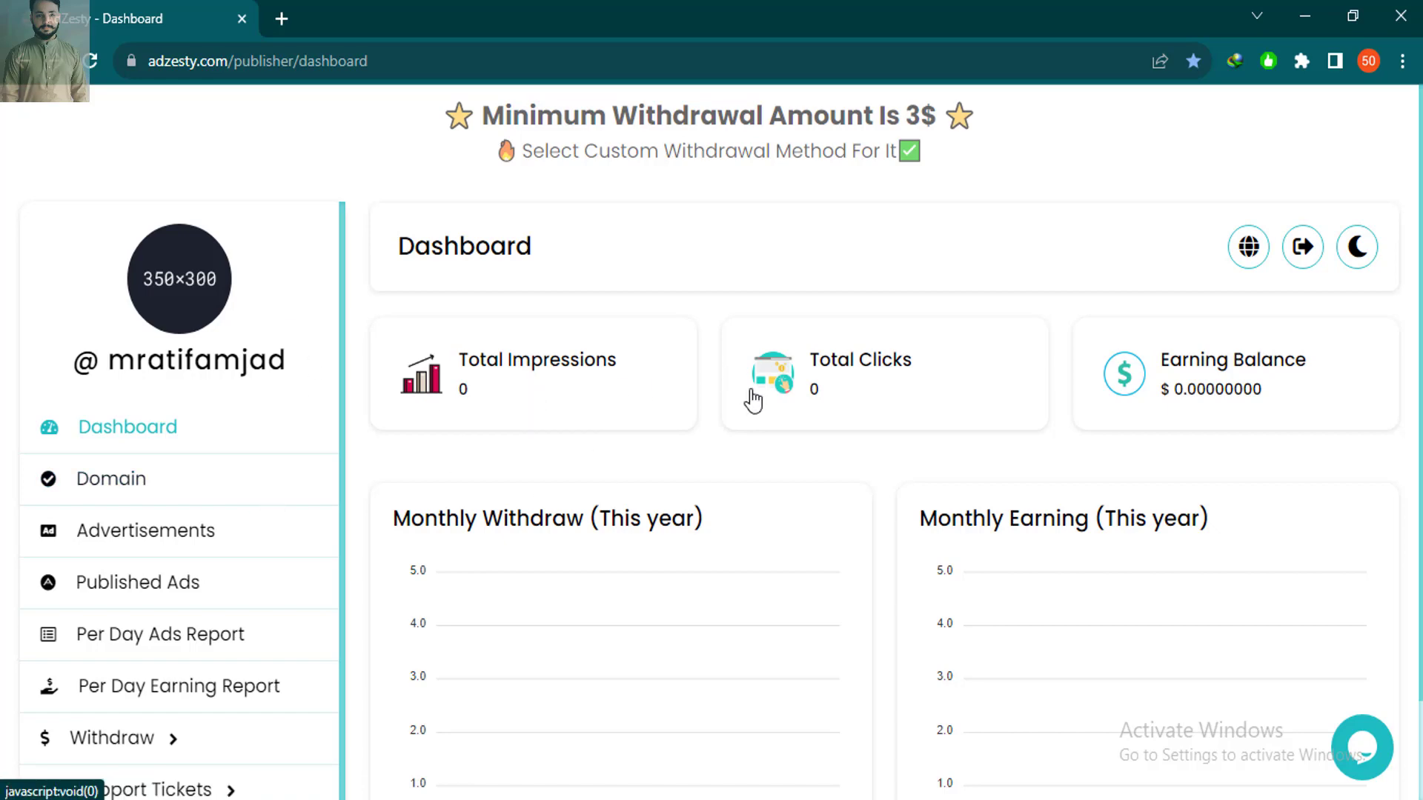
scroll(952, 249, "down", 2)
scroll(952, 249, "up", 2)
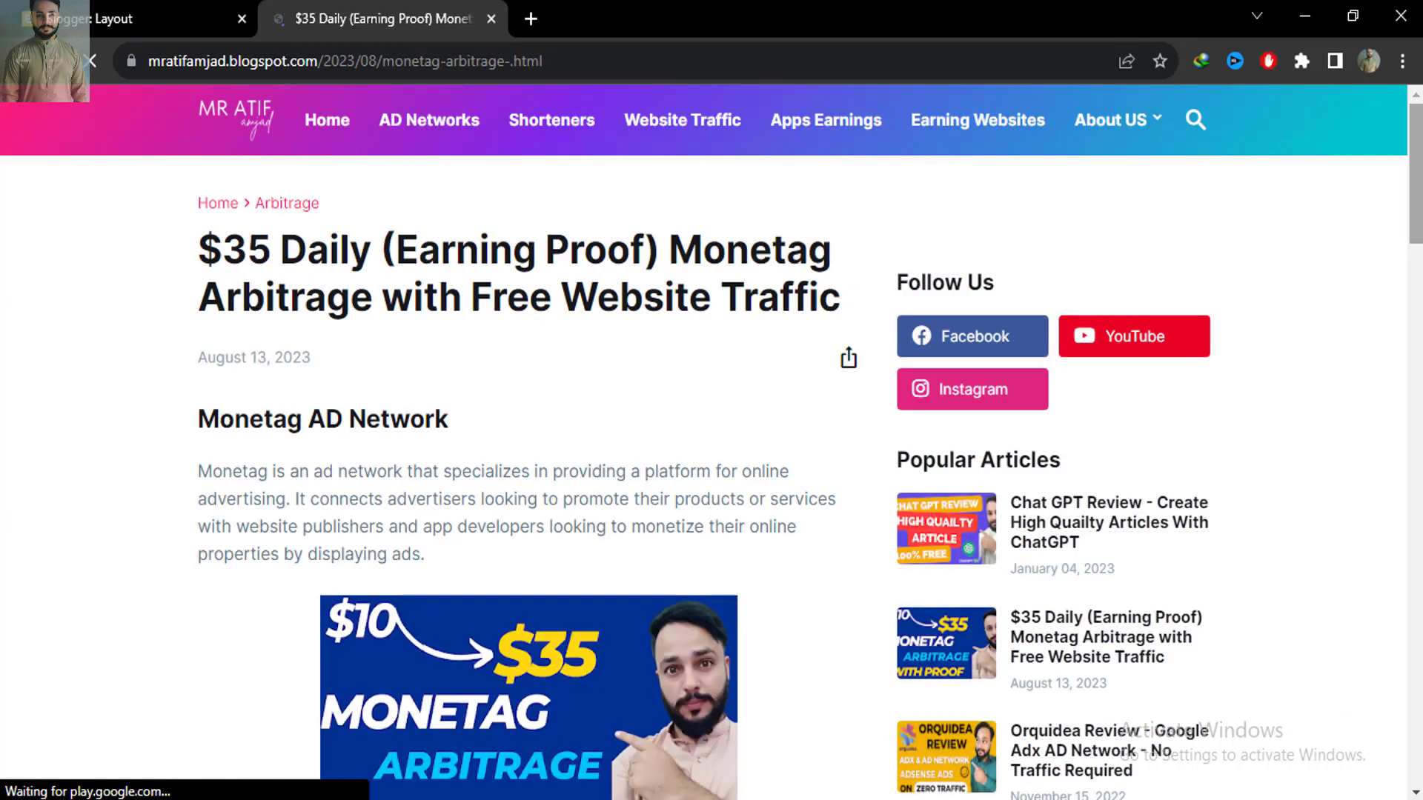
Step: Open a new browser tab beside the Monetag Arbitrage post and search Google for mratifmobiles
mouse_move(1416, 191)
left_mouse_down()
mouse_move(1416, 662)
mouse_move(1417, 191)
left_mouse_up()
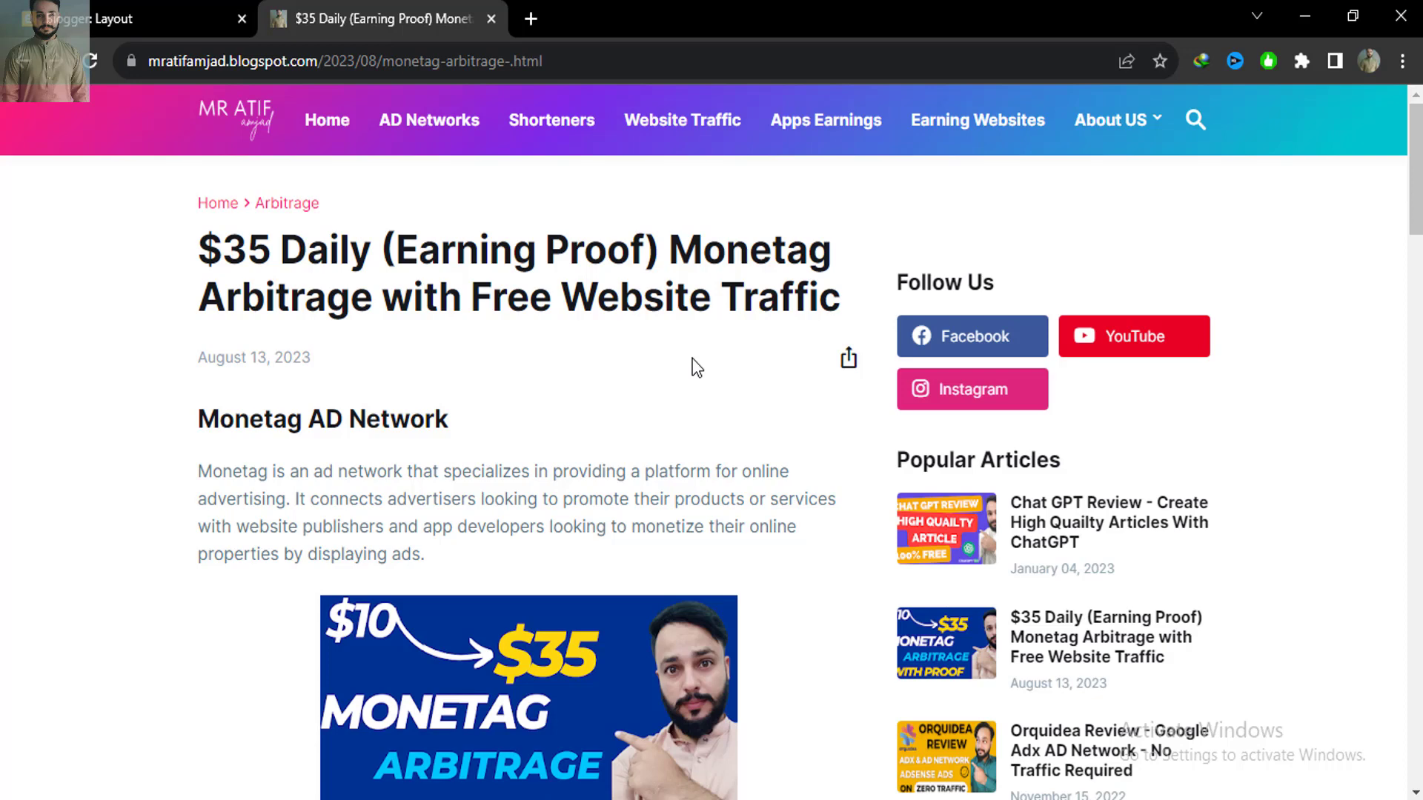
left_click(534, 19)
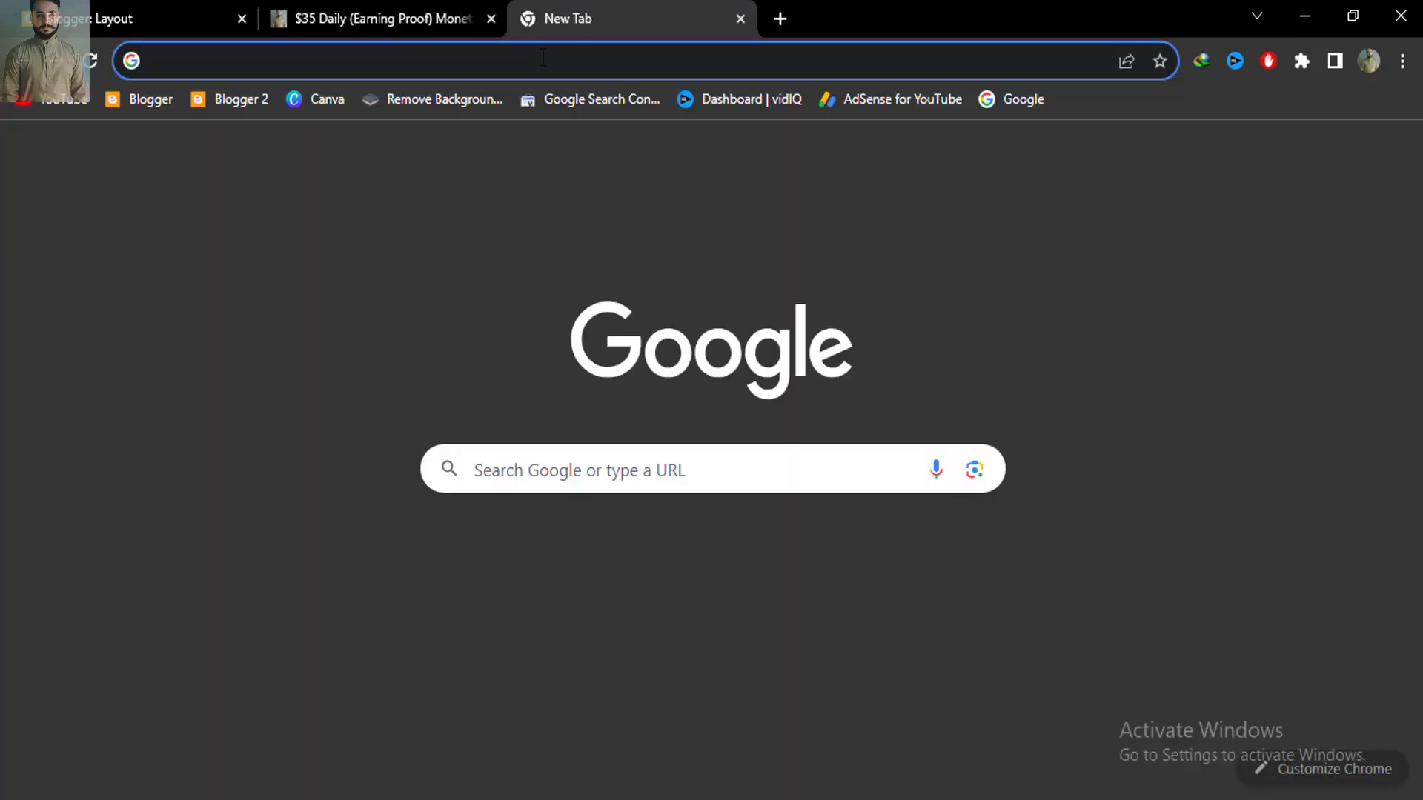
type("mra")
key("BackSpace")
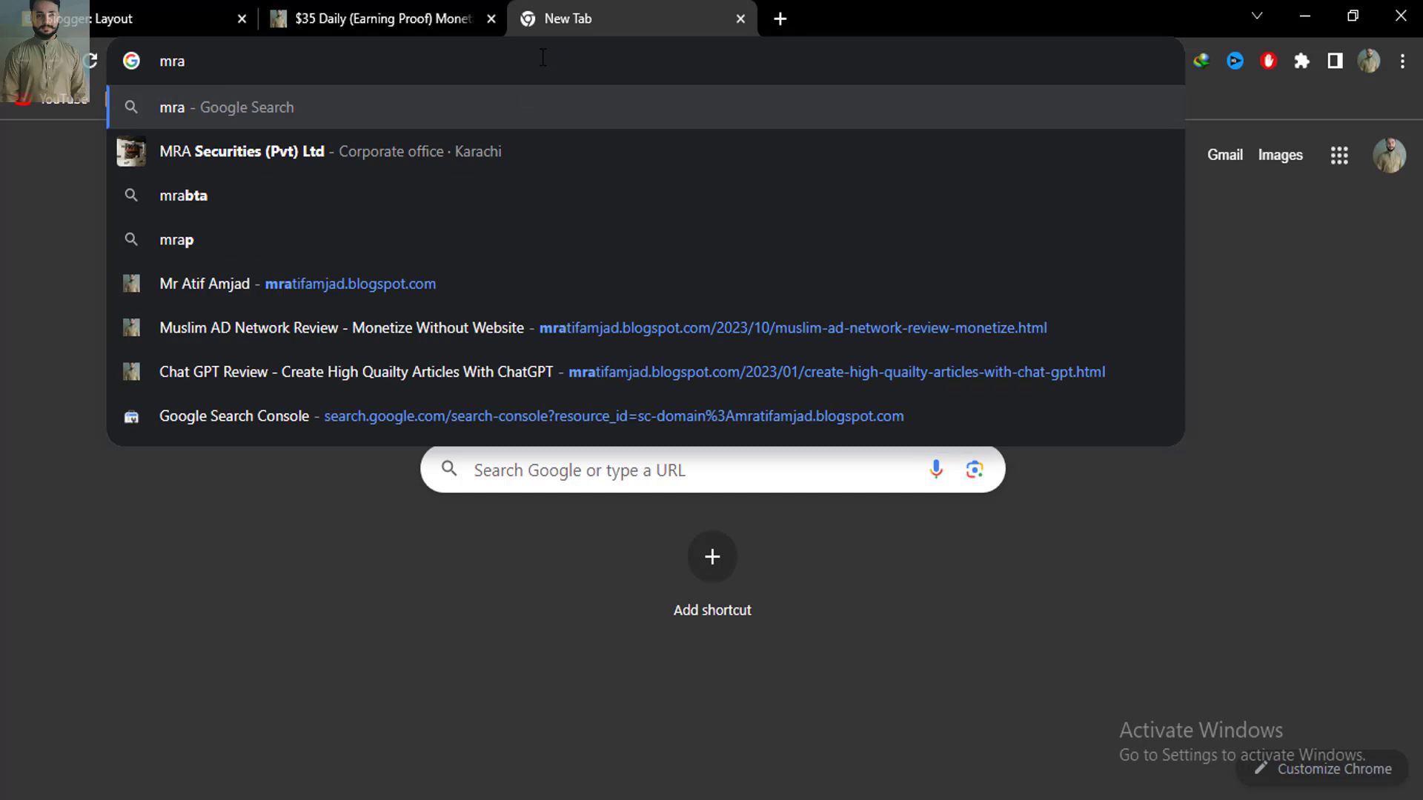
key("BackSpace")
type("atif")
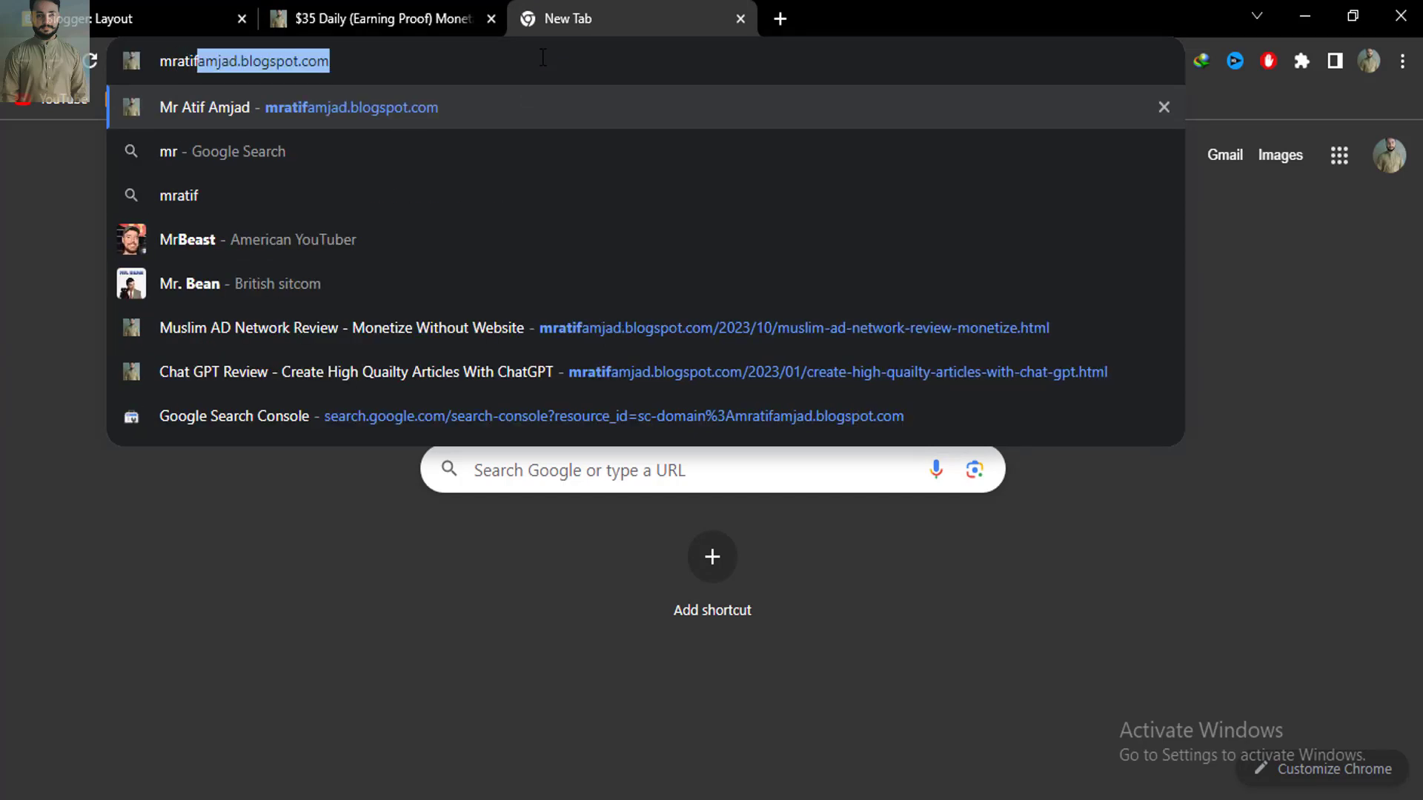
type("mobi")
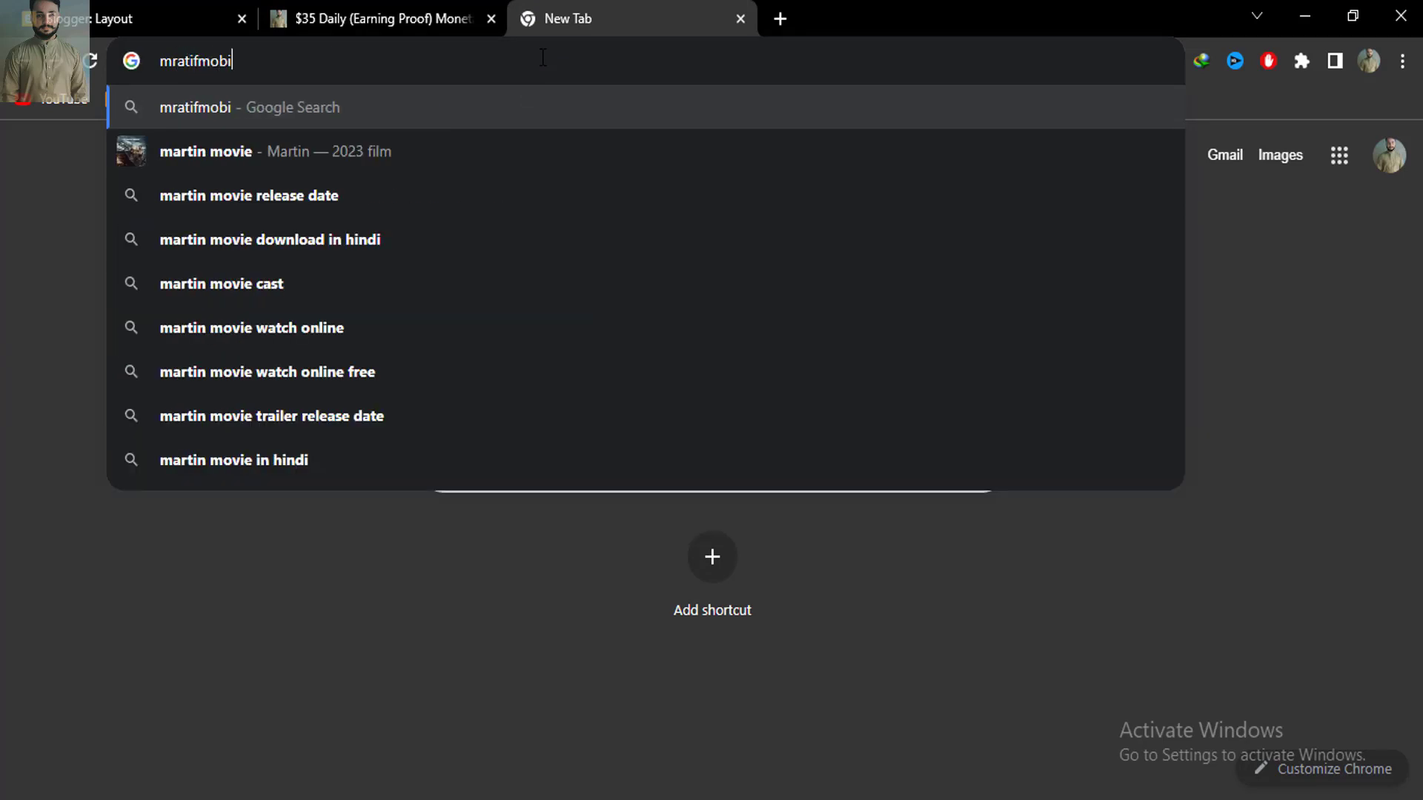
type("les")
key("Return")
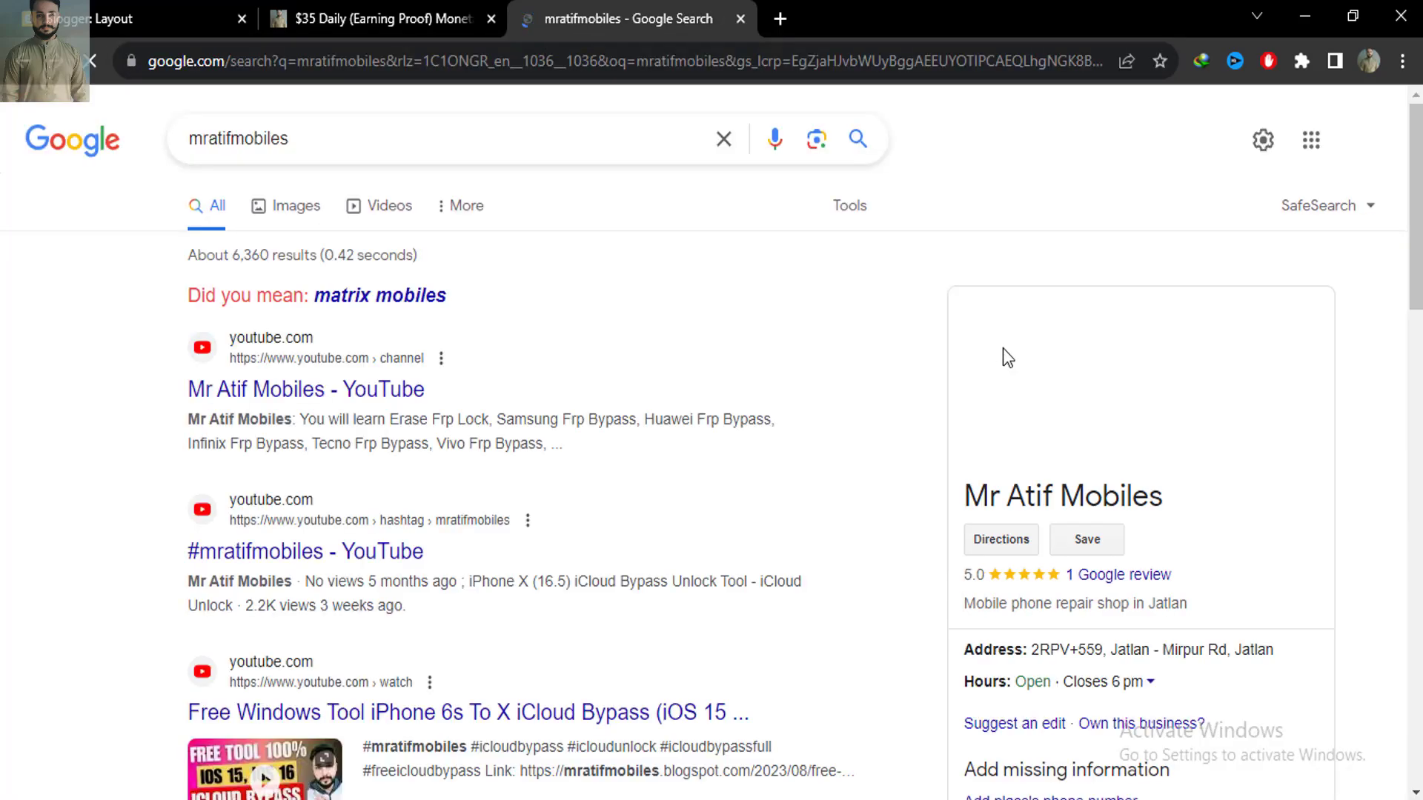
Step: Refine the Google search to mratifmobiles.blogspot
left_click_drag(1416, 285, 566, 238)
left_click(320, 149)
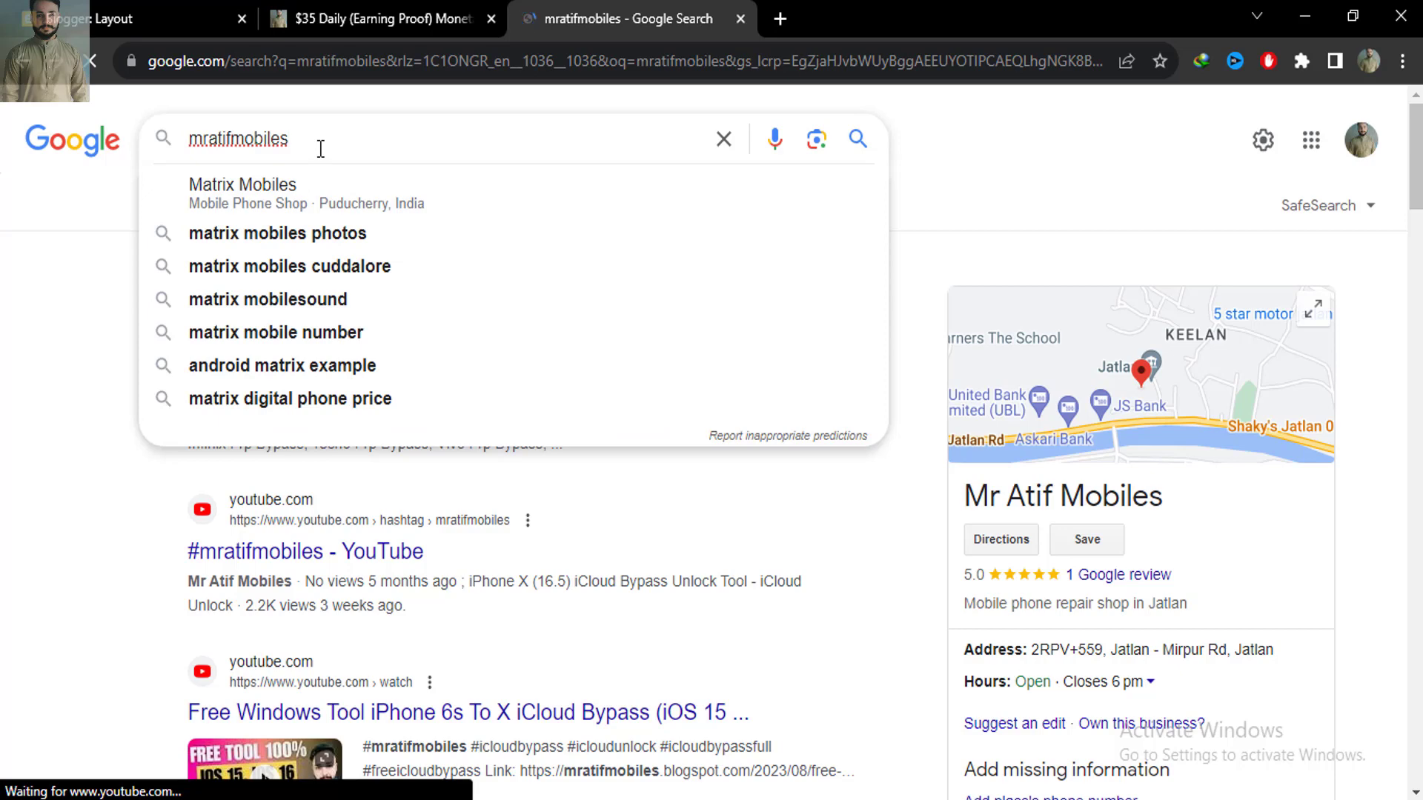
type(".blog")
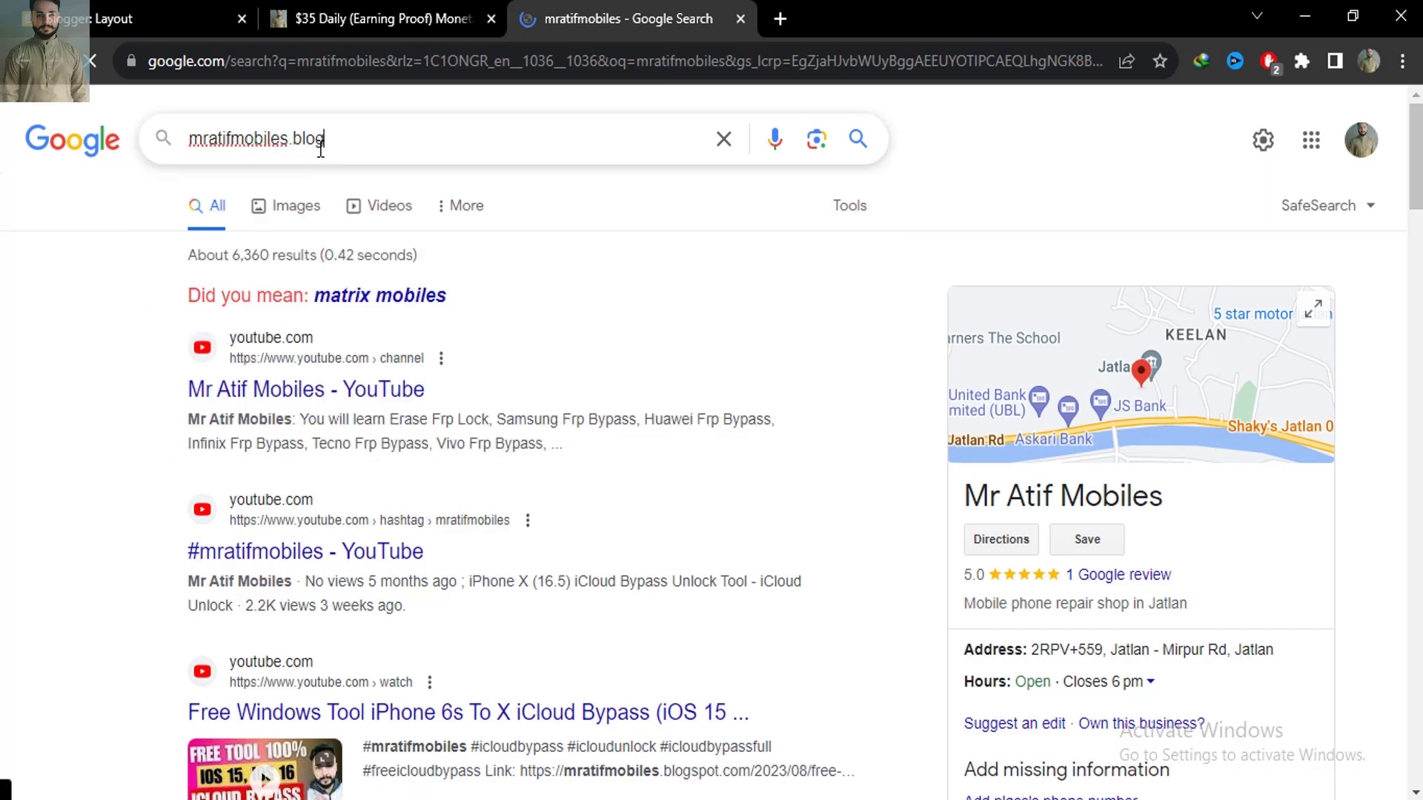
type("spot")
key("Return")
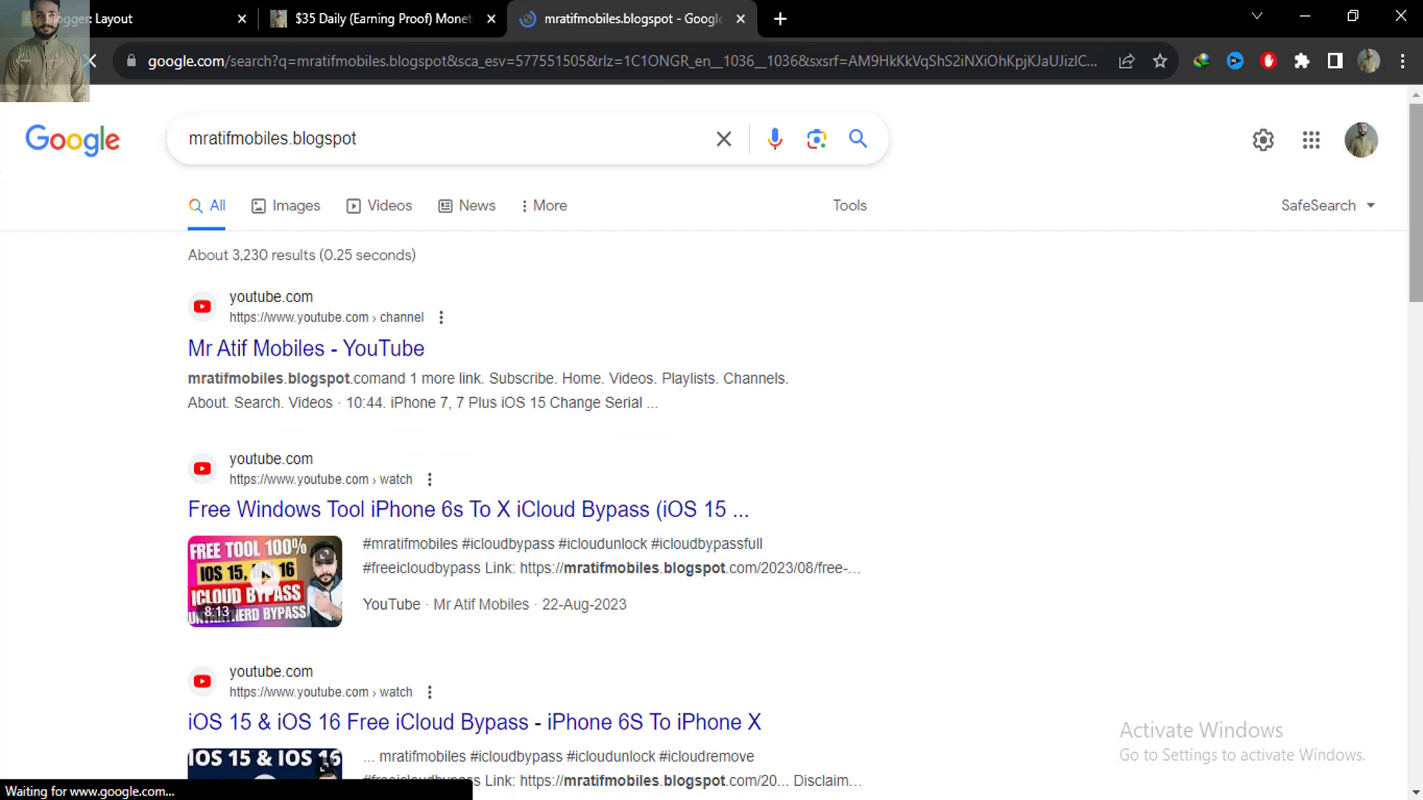
Step: Extend the Google search to the full blog address mratifmobiles.blogspot.com
left_click_drag(1416, 289, 1417, 111)
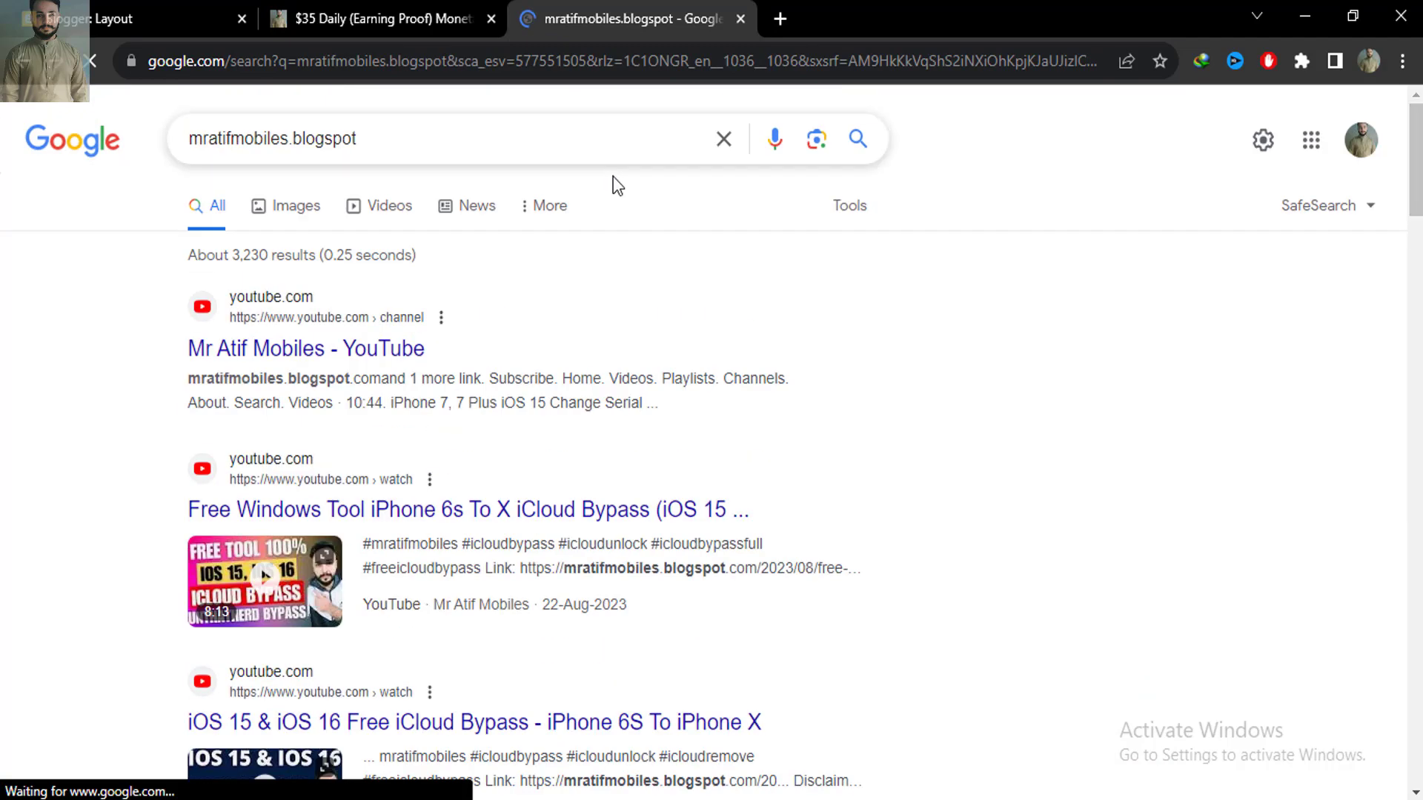
left_click(413, 136)
type(".c")
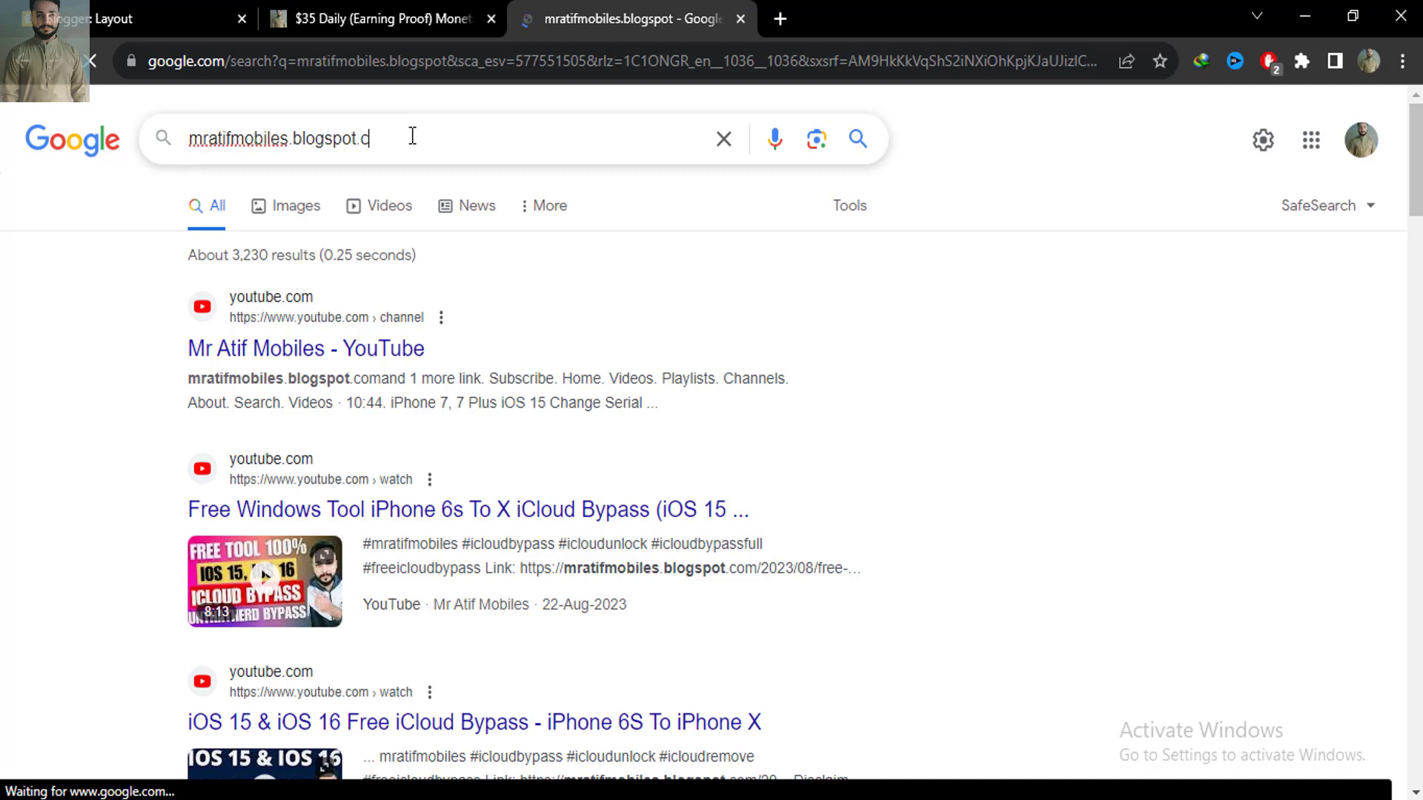
type("om")
key("Return")
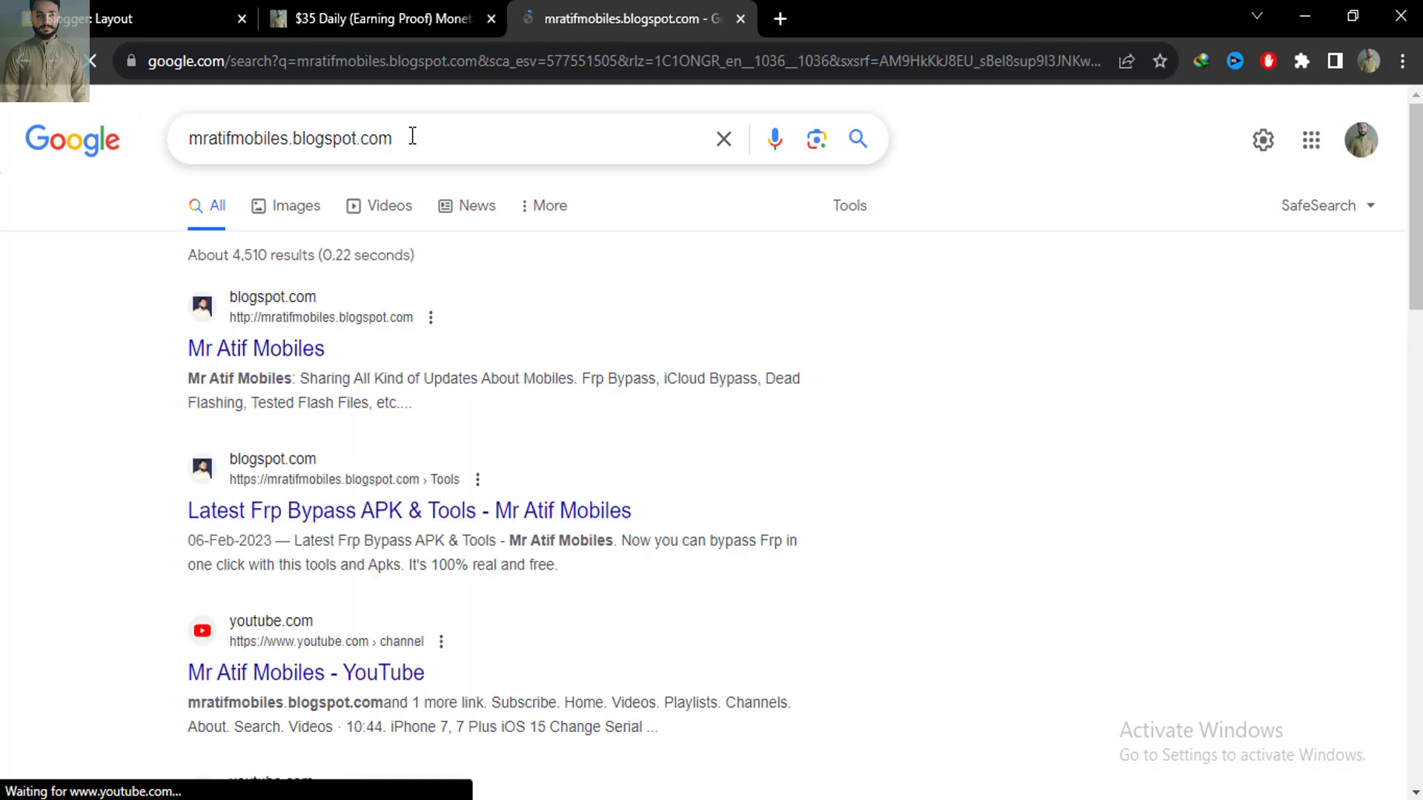